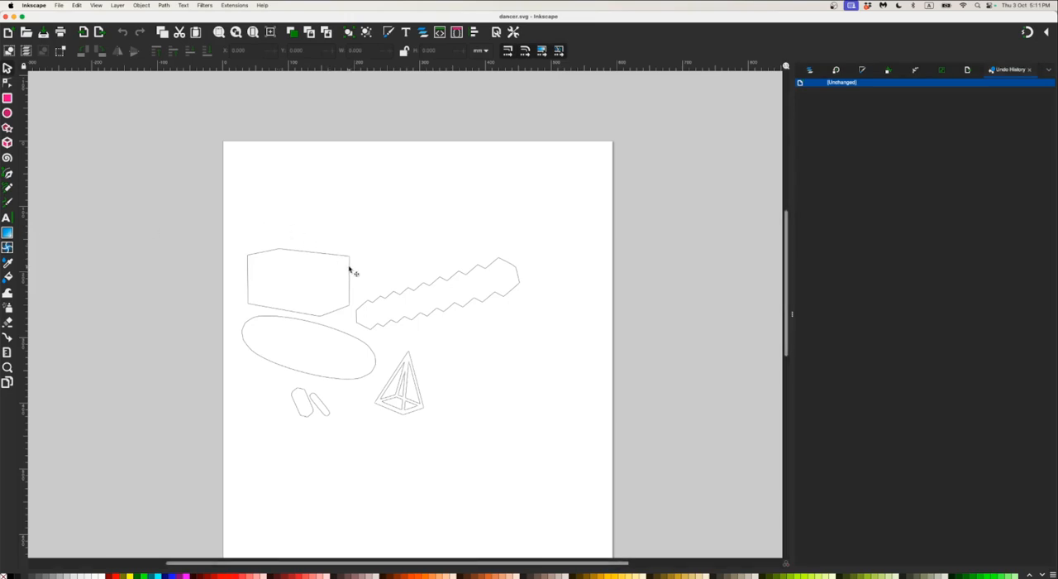
Switch to Inkscape and examine the vector outlines of the shapes in dancer.svg up close
click(348, 267)
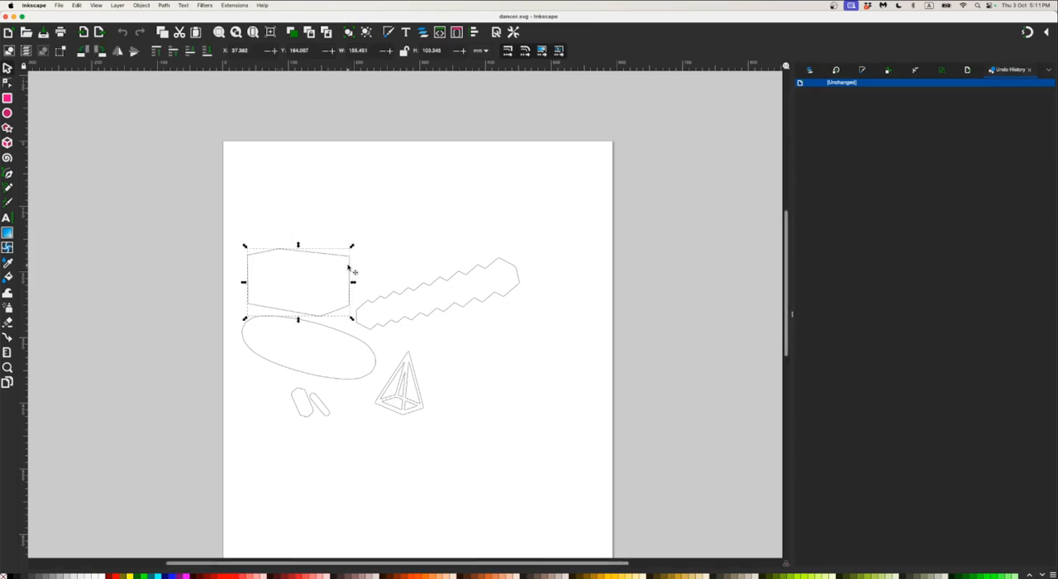
ctrl+scroll(382, 269, up, 7)
scroll(459, 327, down, 3)
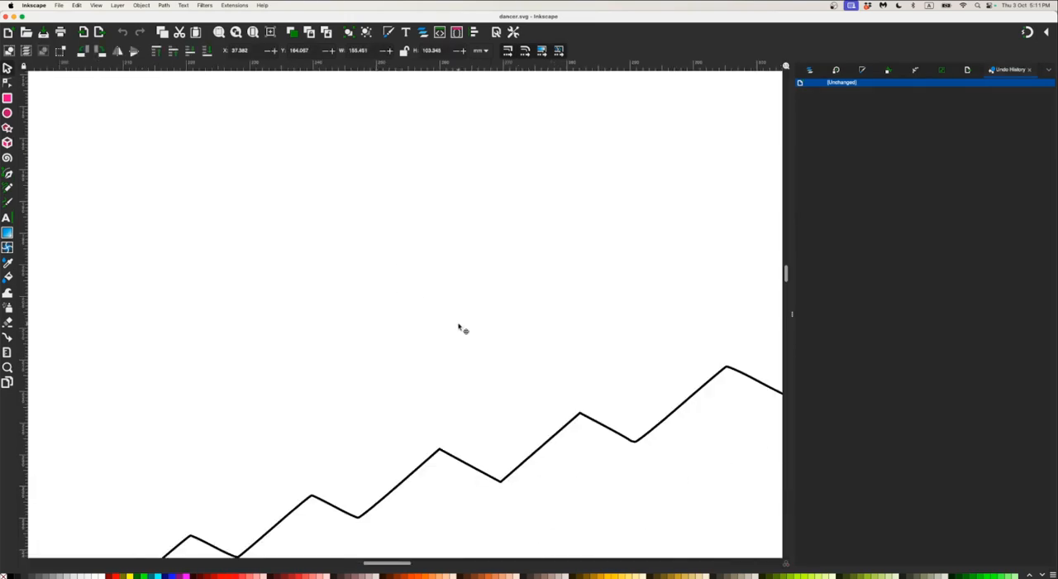
scroll(460, 329, down, 1)
scroll(460, 331, left, 3)
scroll(459, 329, down, 5)
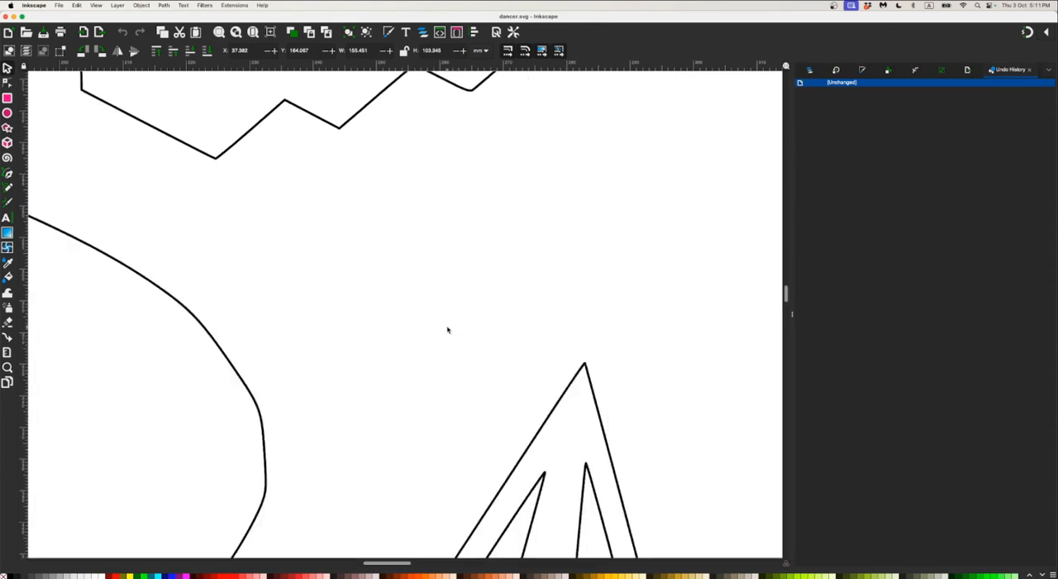
key(5)
ctrl+scroll(403, 314, up, 5)
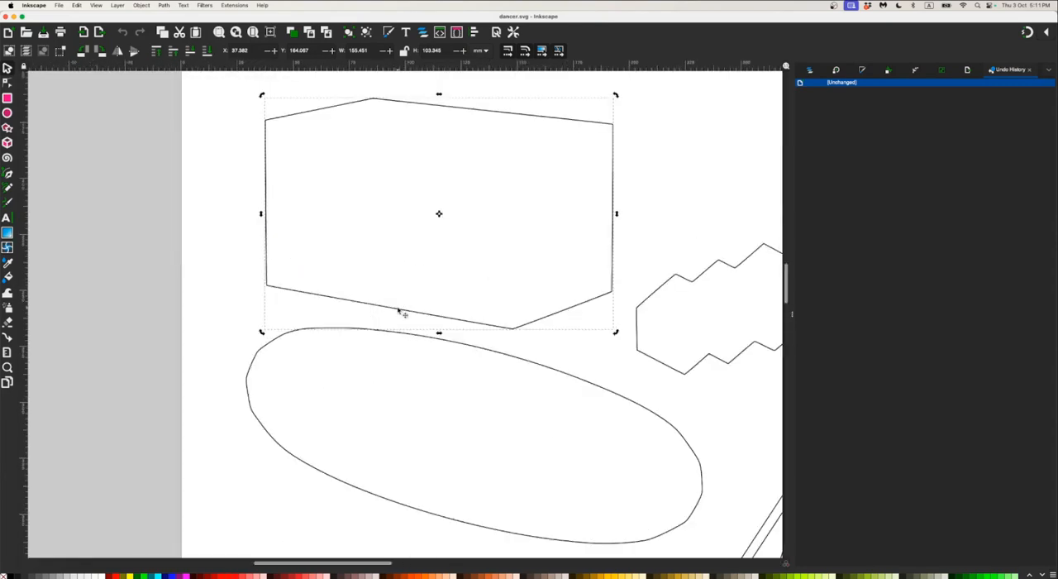
Try moving a node on the box outline's upper edge inward, undo the move, and return to the selection tool
key(n)
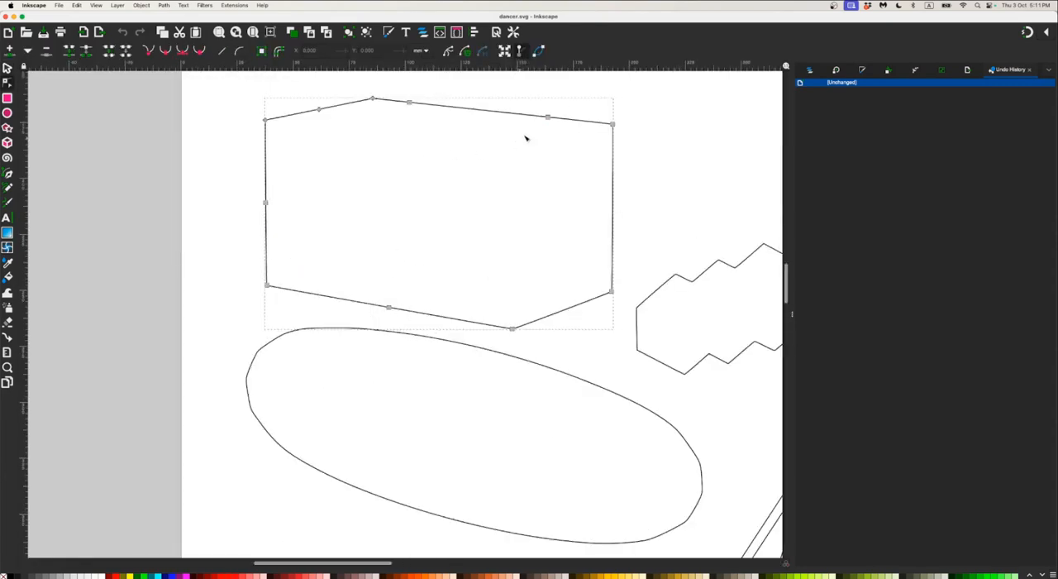
drag(547, 119, 514, 175)
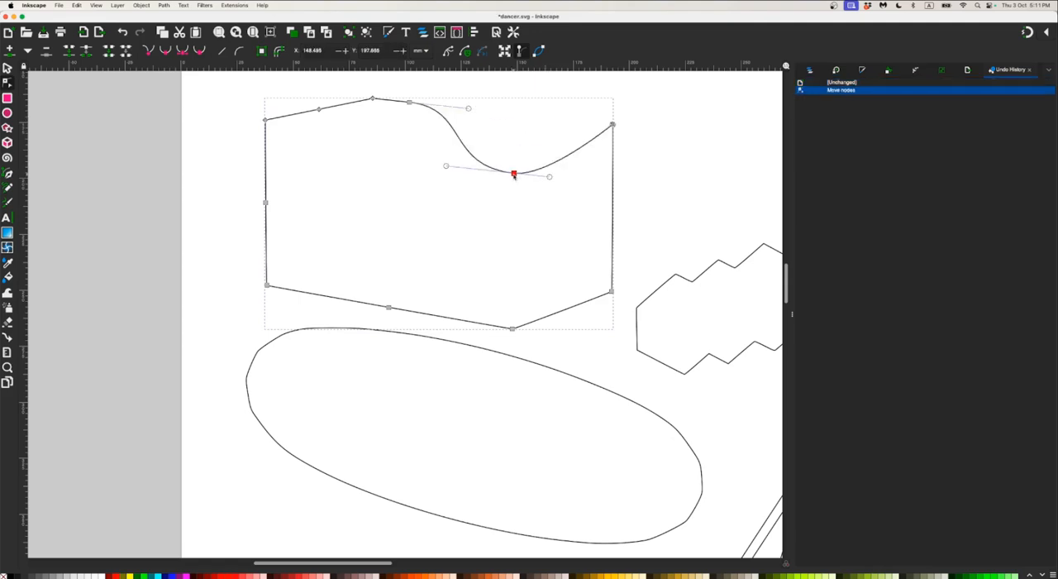
key(ctrl+z)
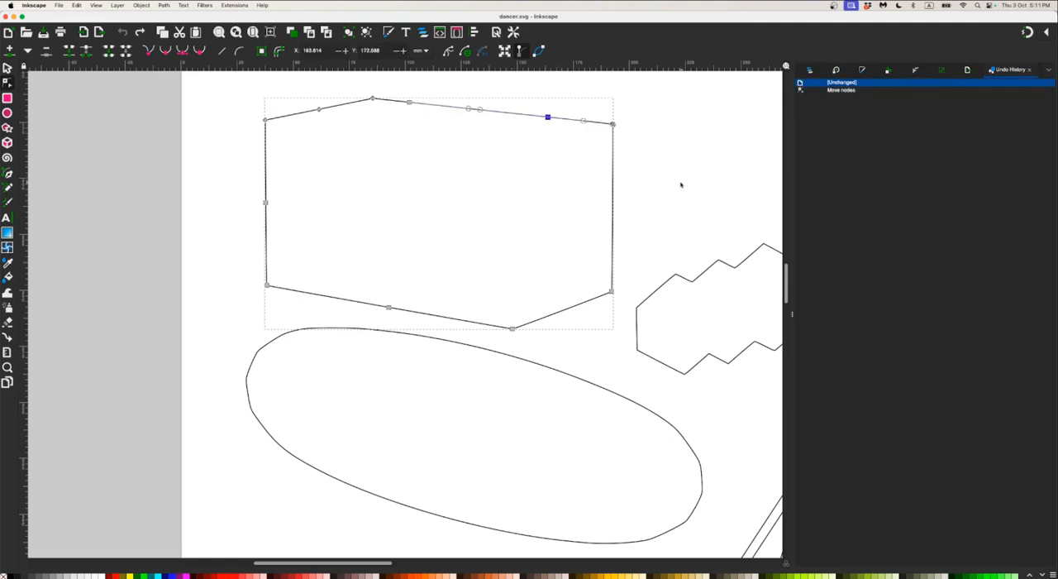
key(Escape)
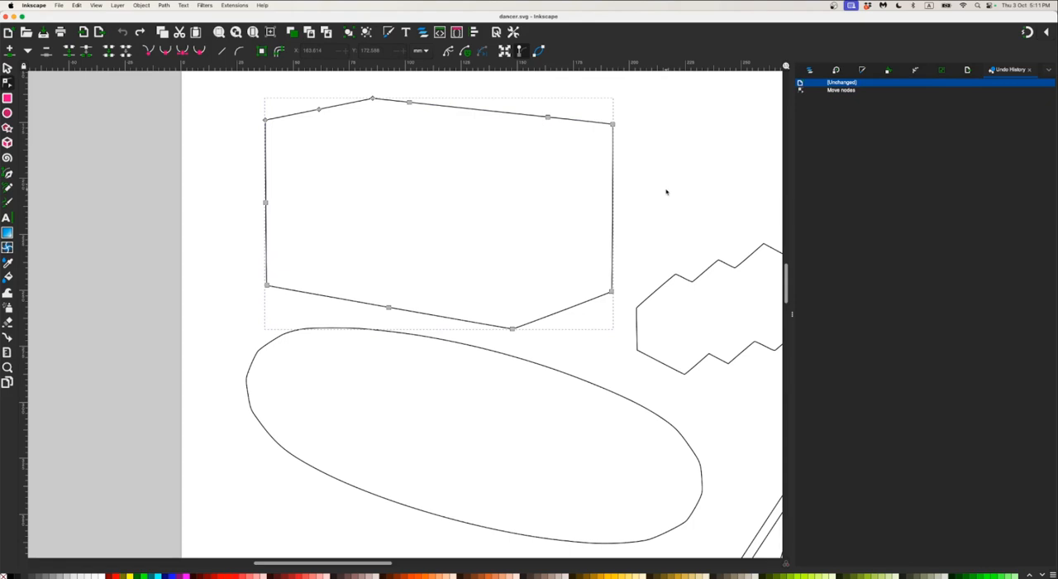
ctrl+scroll(666, 192, down, 4)
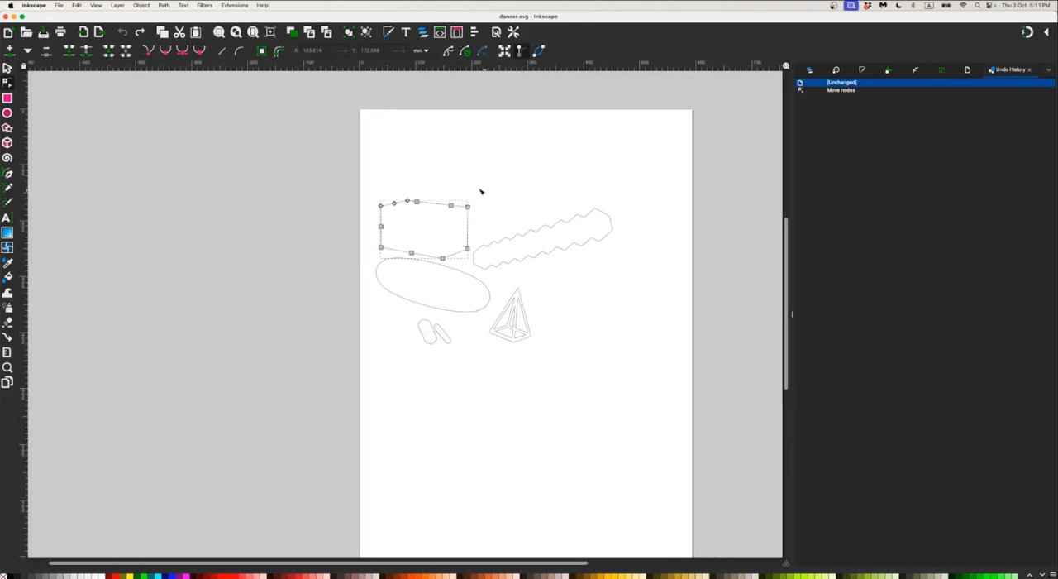
click(7, 68)
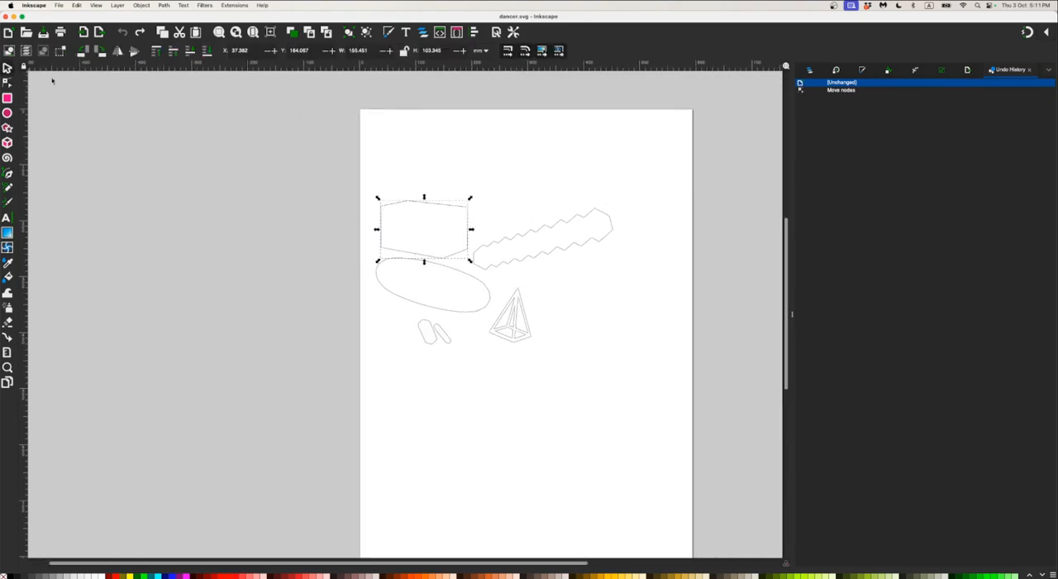
Switch to Blender and select the wireframe pyramid above the torus
key(super+Tab)
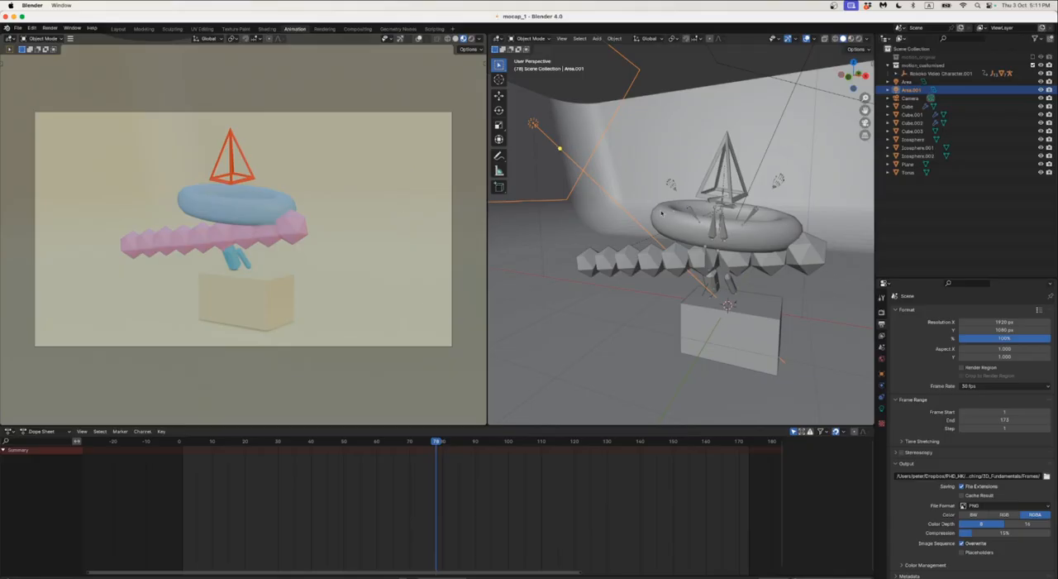
click(706, 175)
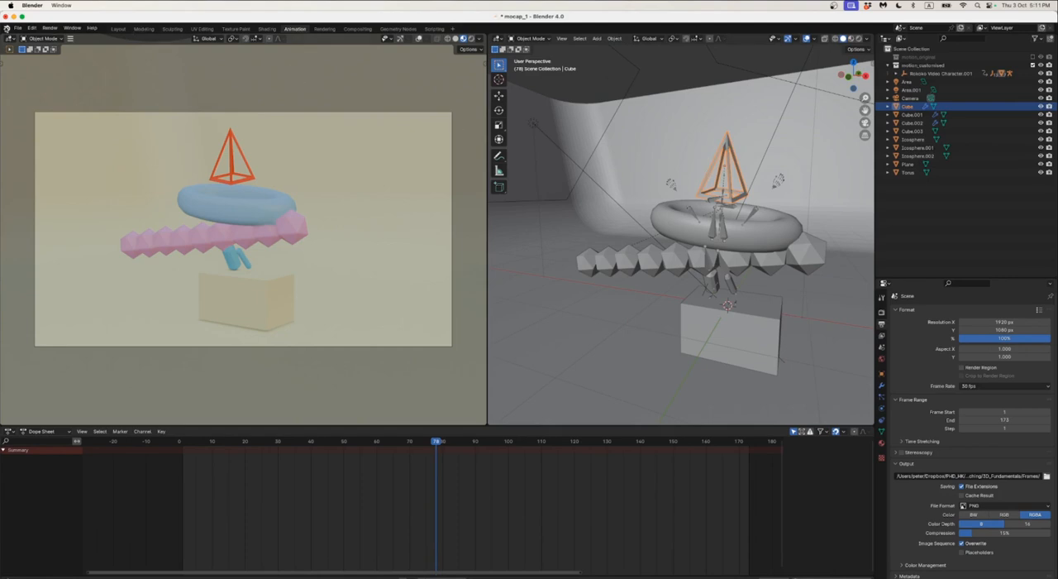
click(18, 29)
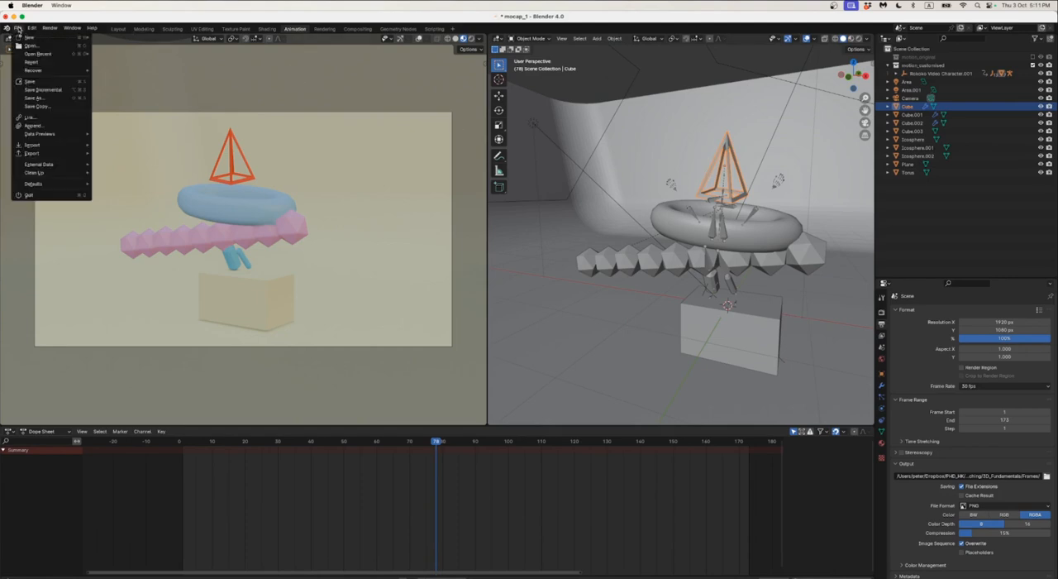
mouse_move(31, 29)
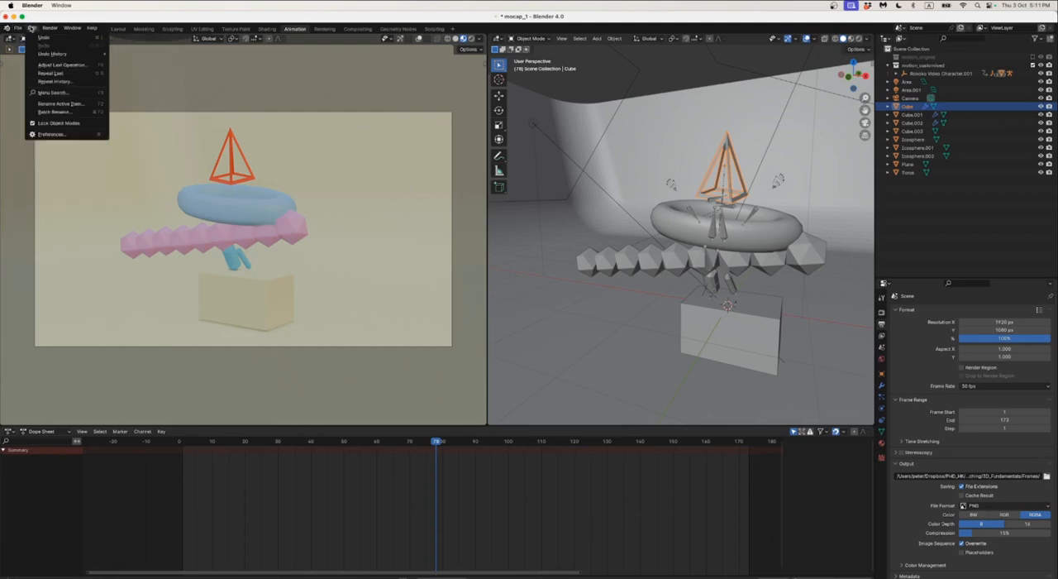
click(51, 135)
drag(67, 24, 100, 38)
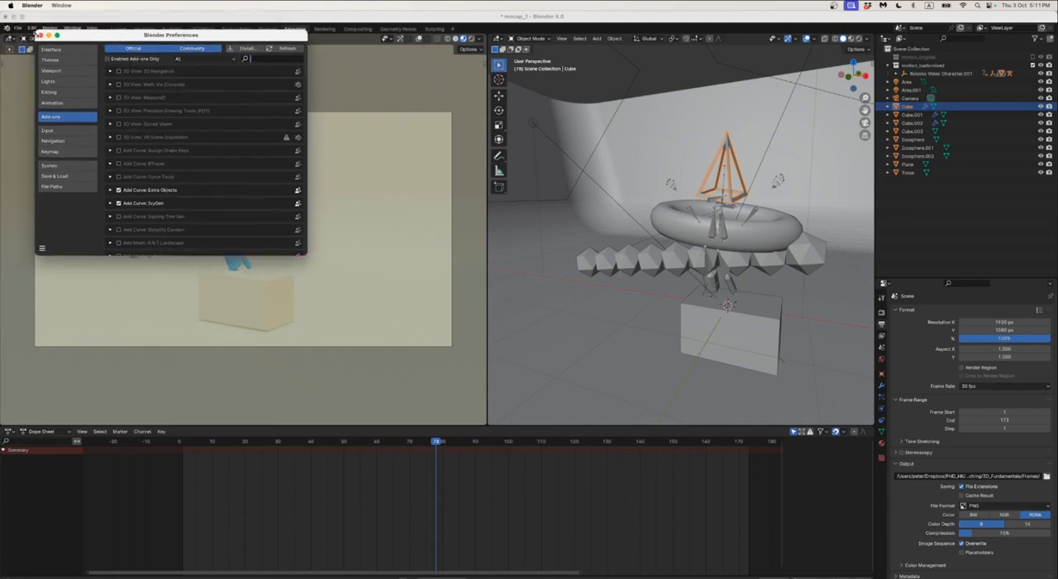
click(39, 35)
click(18, 27)
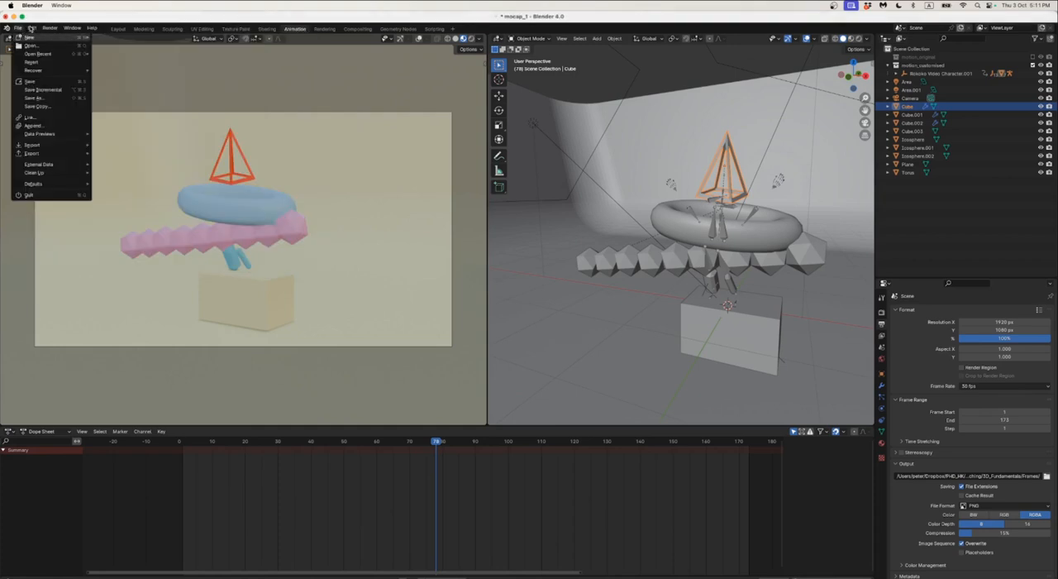
click(32, 29)
click(31, 29)
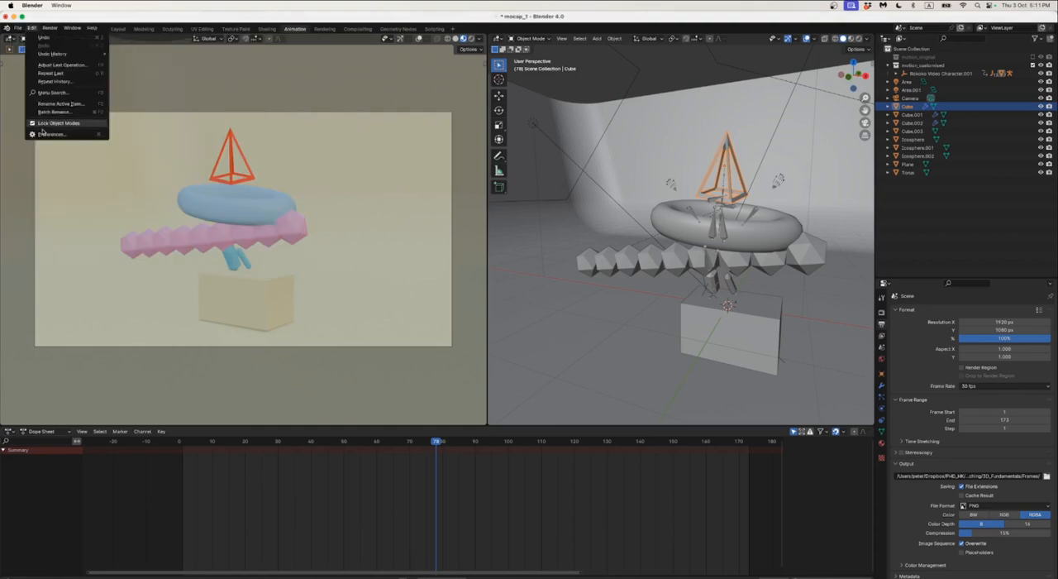
click(50, 134)
click(32, 29)
click(46, 123)
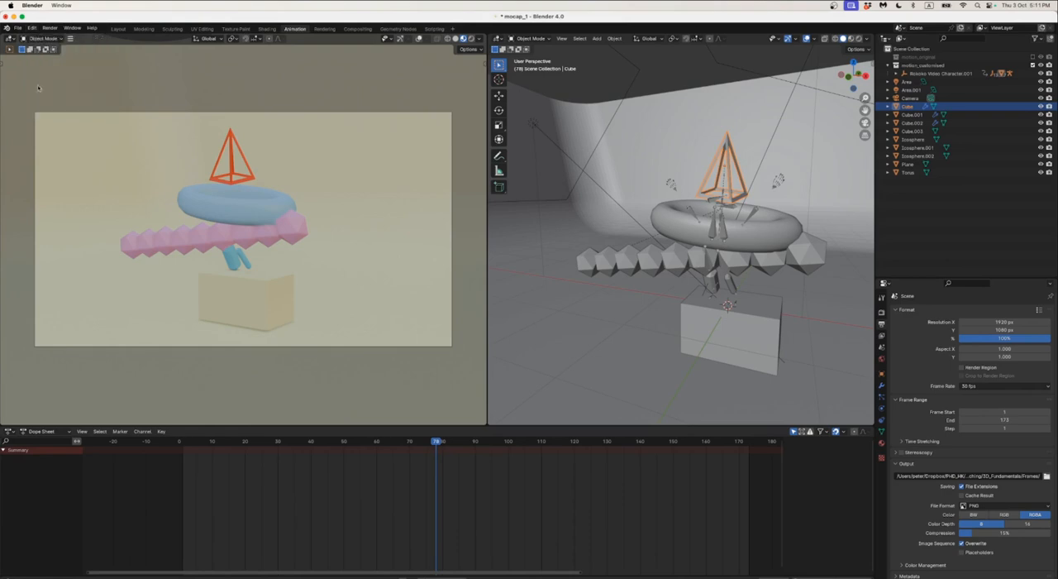
Search the add-ons preferences for "free", make sure the Freestyle SVG Exporter is enabled, and close the preferences
click(32, 30)
click(49, 133)
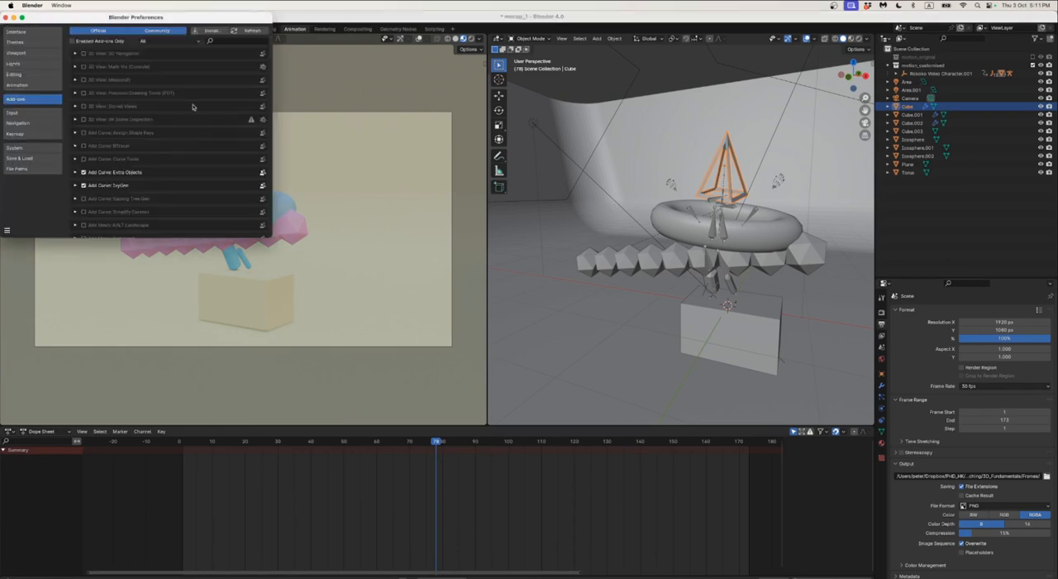
click(244, 40)
text(free)
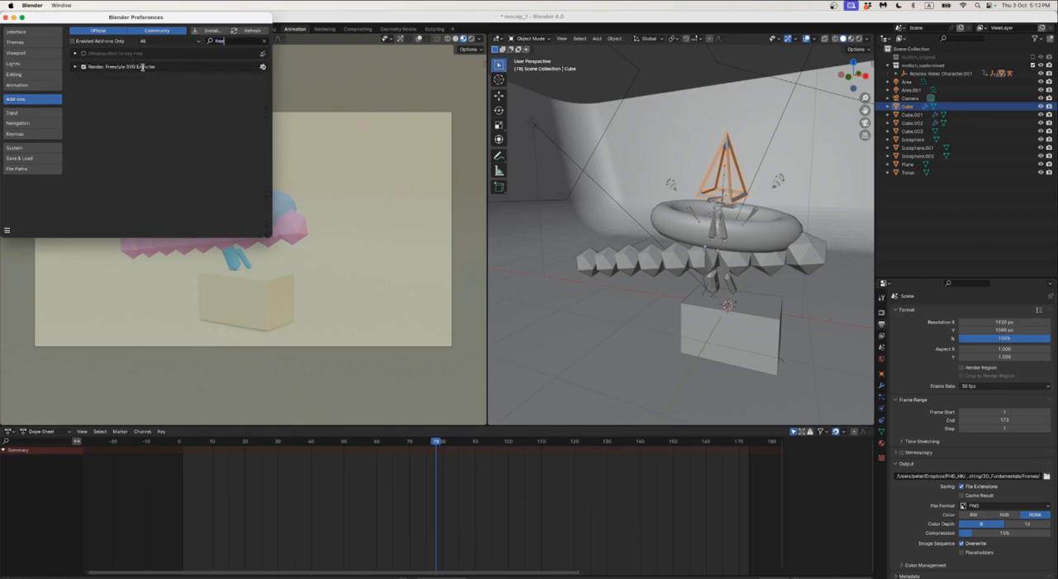
click(82, 66)
click(6, 17)
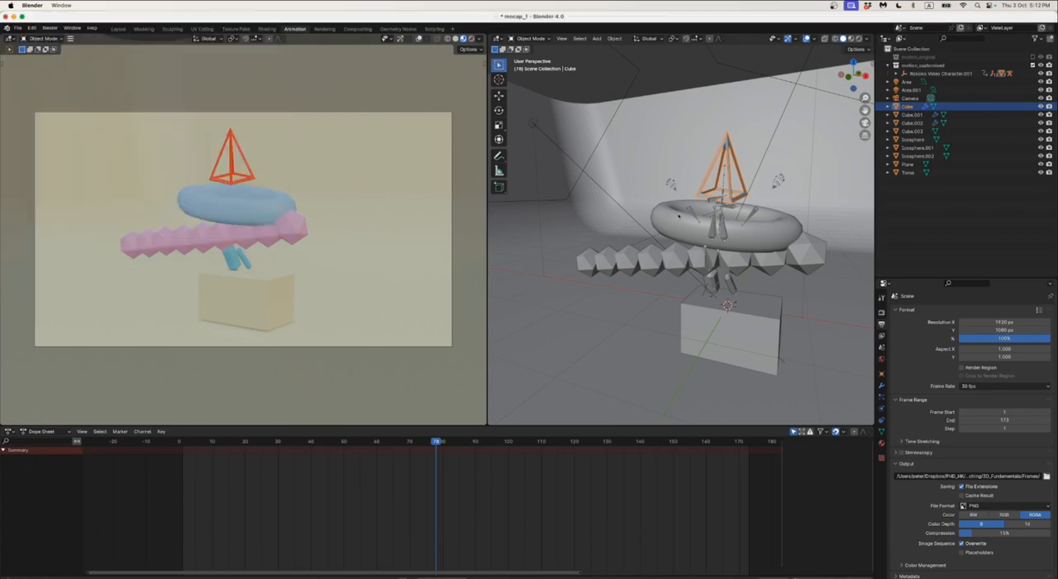
Select the torus and examine its mesh topology in Edit Mode, returning to Object Mode
click(765, 247)
key(Tab)
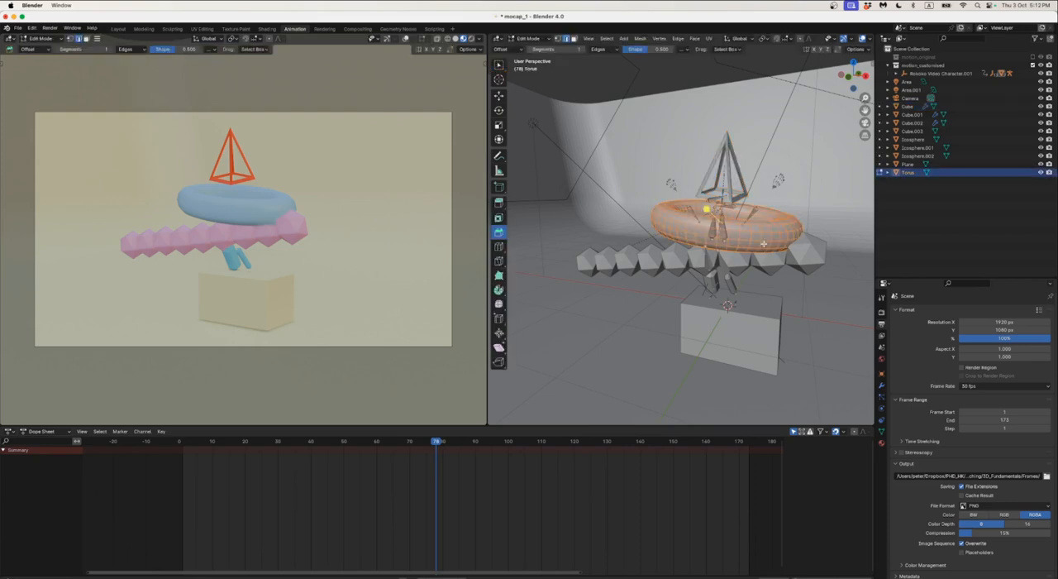
scroll(763, 245, up, 3)
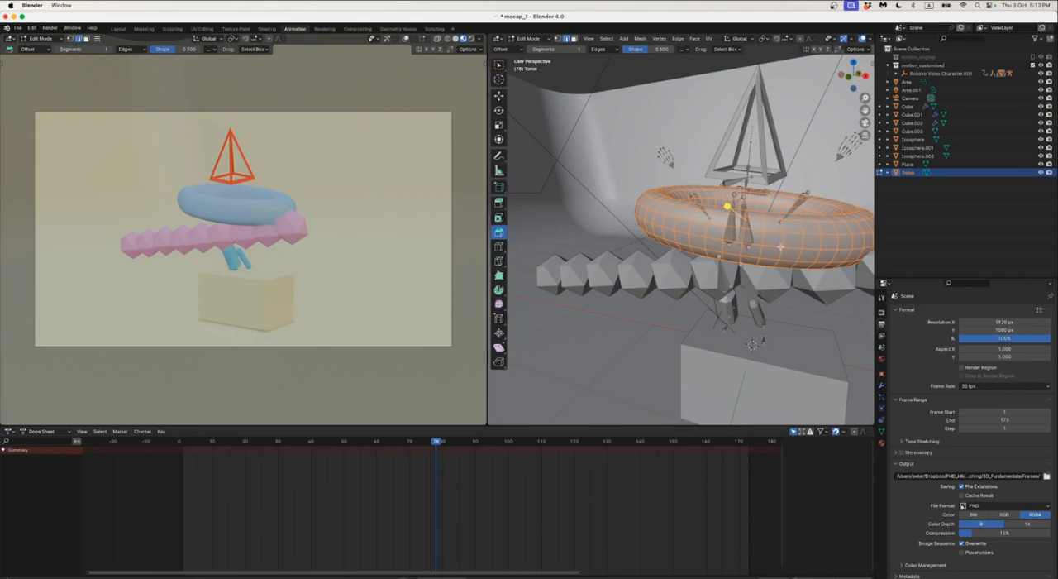
middle_drag(781, 247, 723, 236)
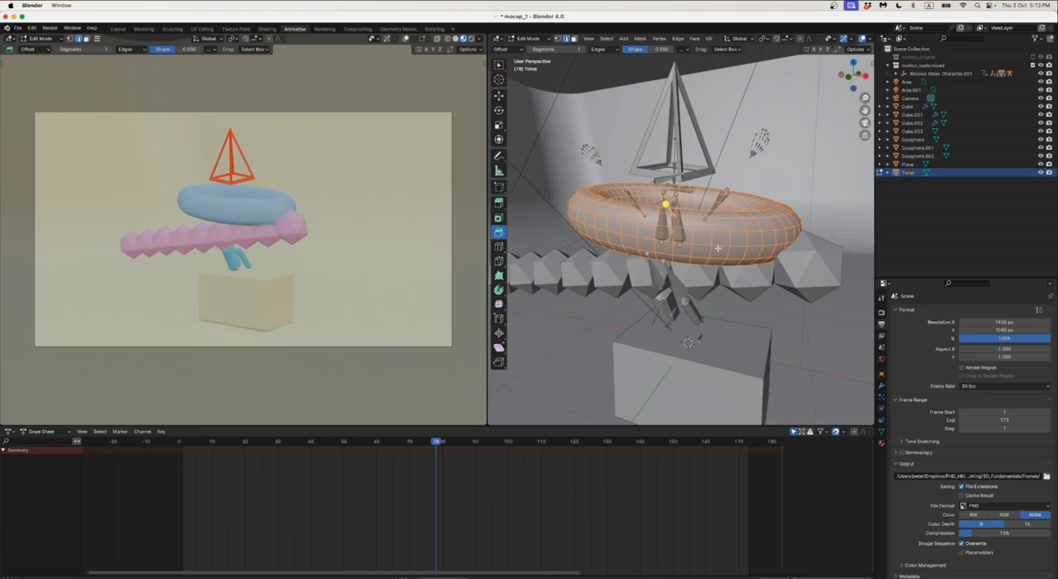
key(Tab)
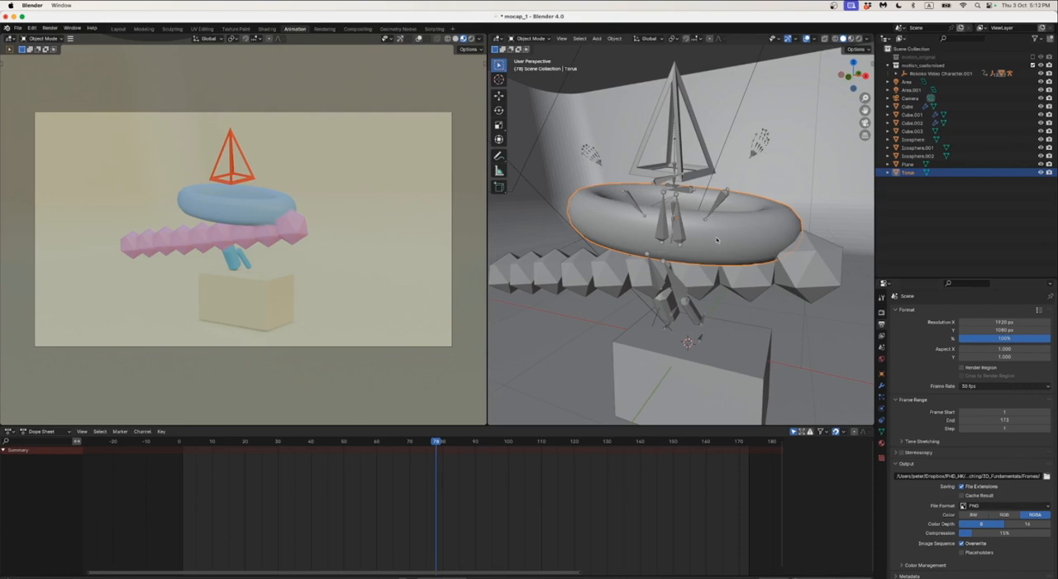
Enable Freestyle SVG Export in Frame mode and turn on Freestyle in the scene's render settings
click(882, 312)
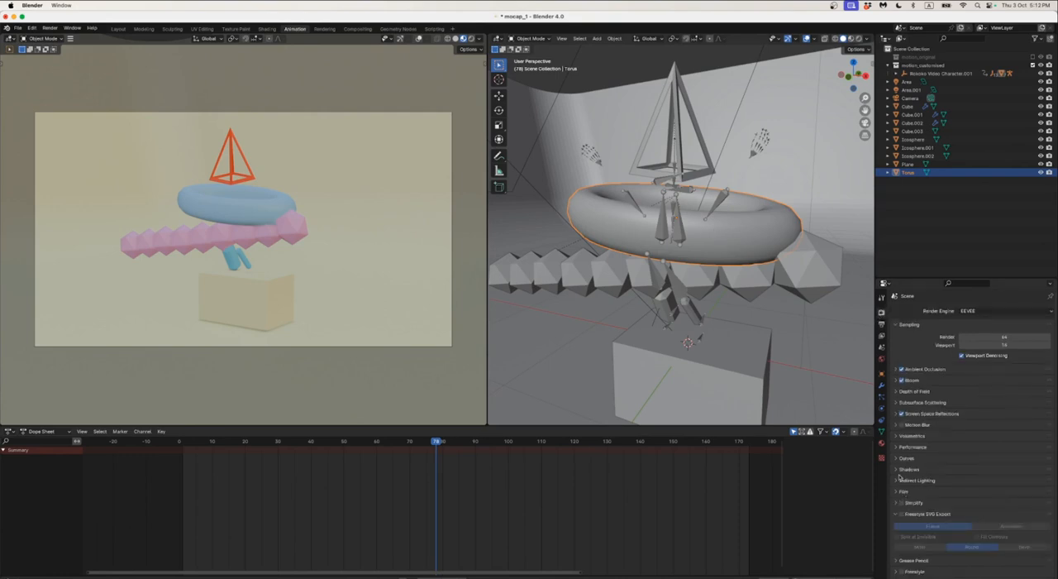
click(902, 513)
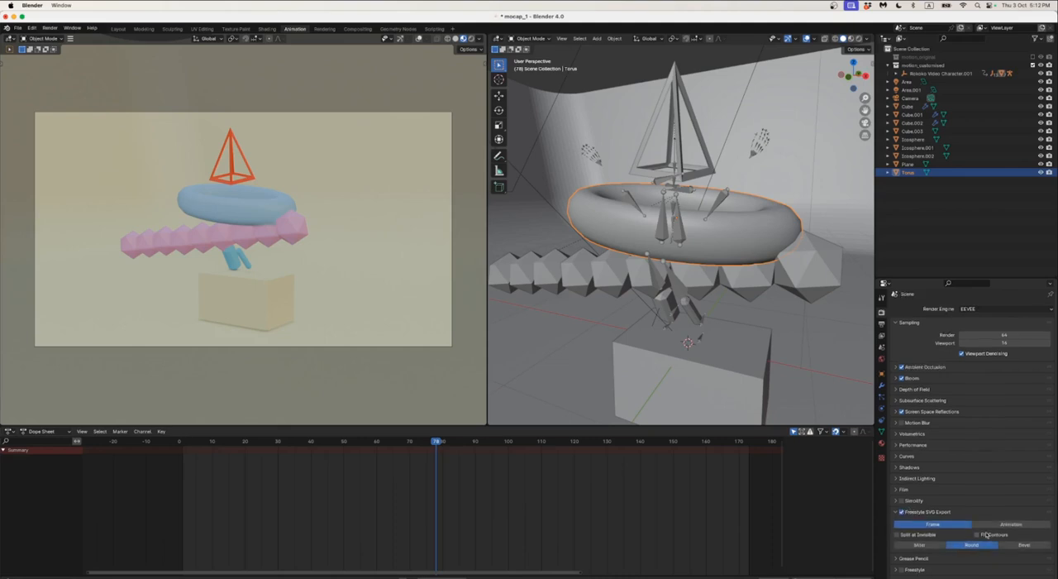
click(901, 570)
scroll(901, 568, down, 1)
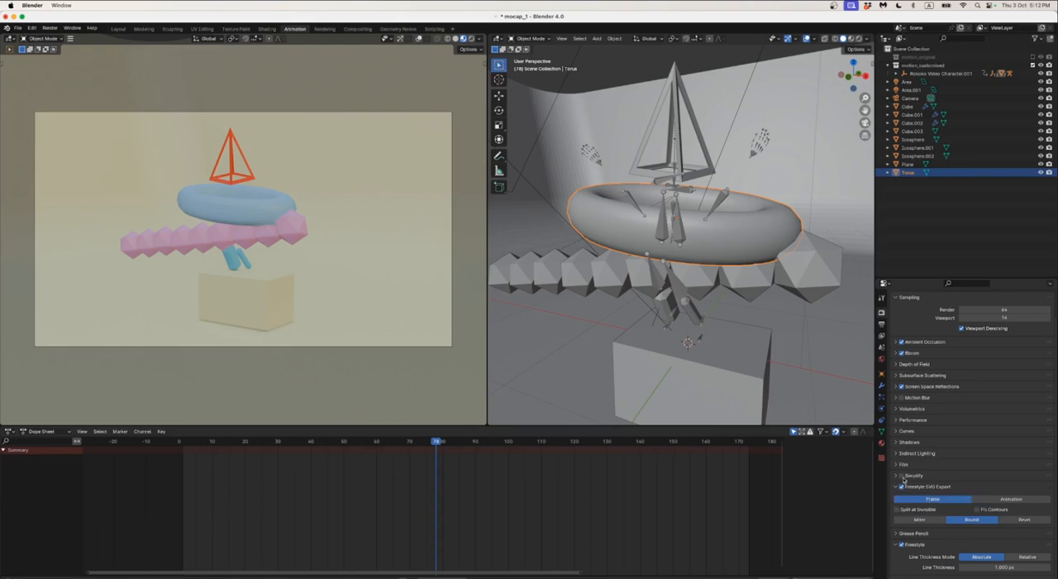
Review the view layer's Freestyle settings, including stroke export, edge detection, and the line set's edge types
click(882, 336)
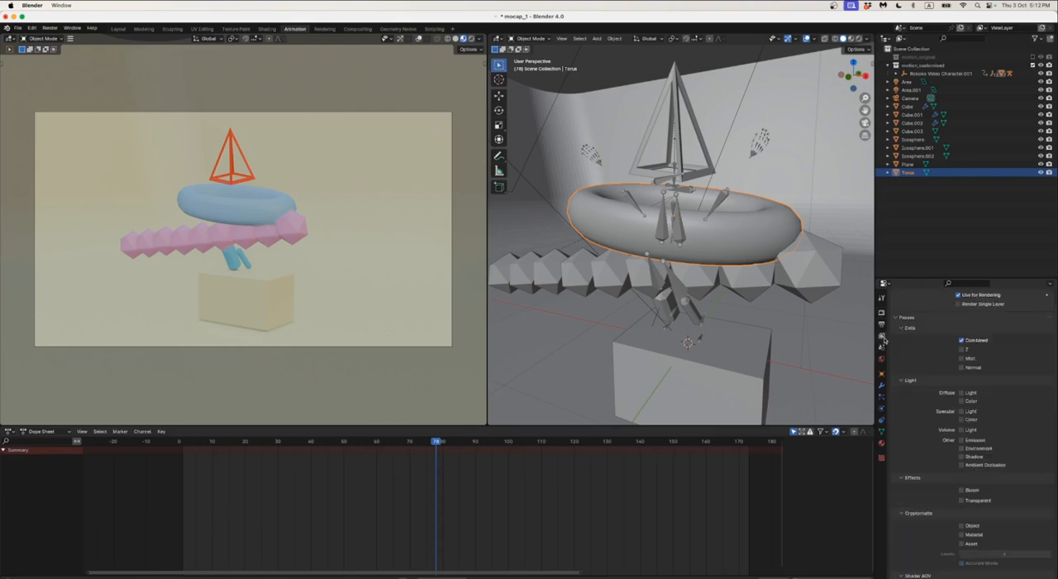
scroll(938, 418, down, 7)
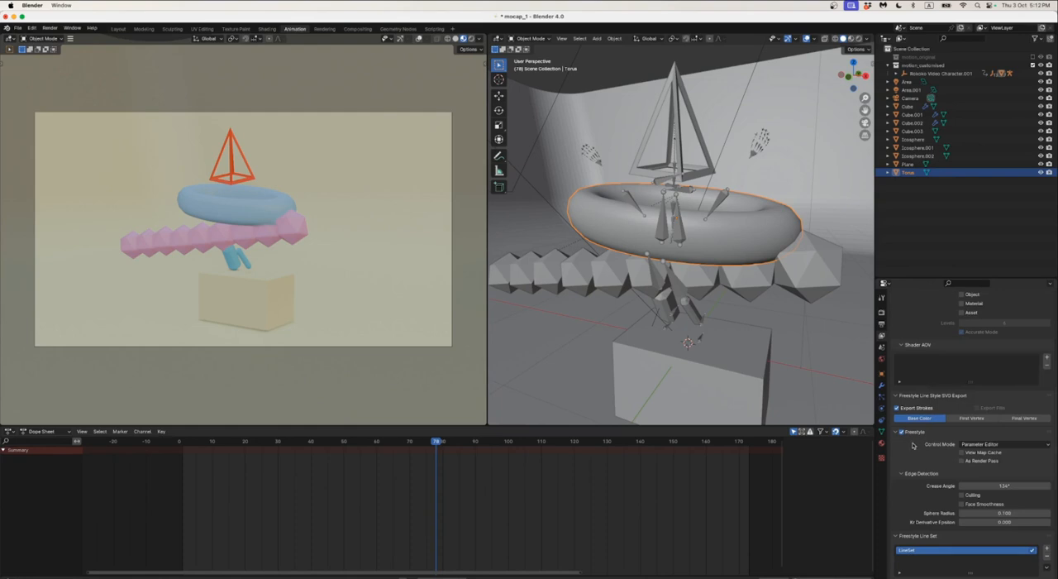
scroll(913, 446, down, 2)
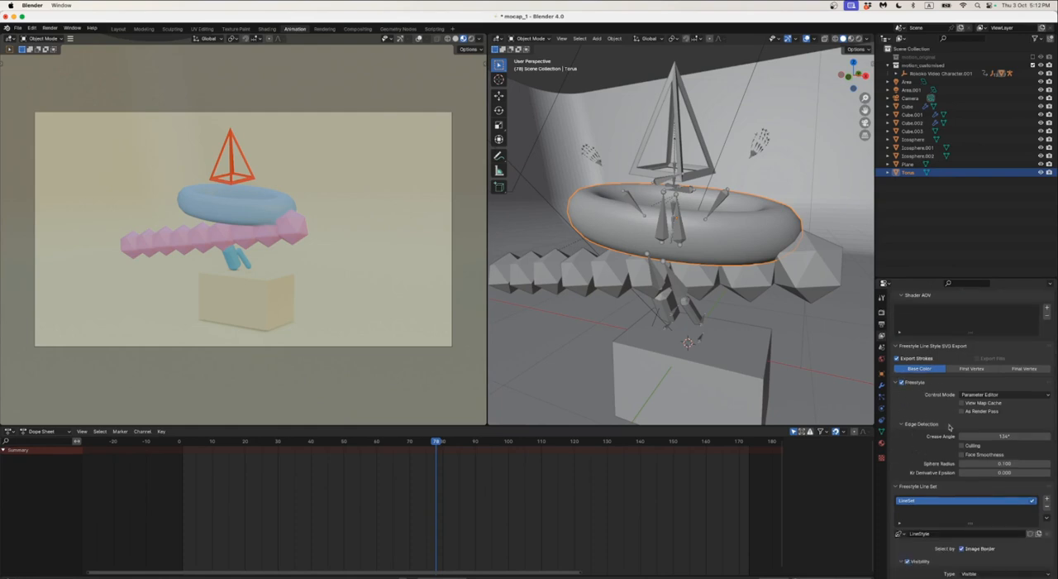
scroll(933, 468, down, 6)
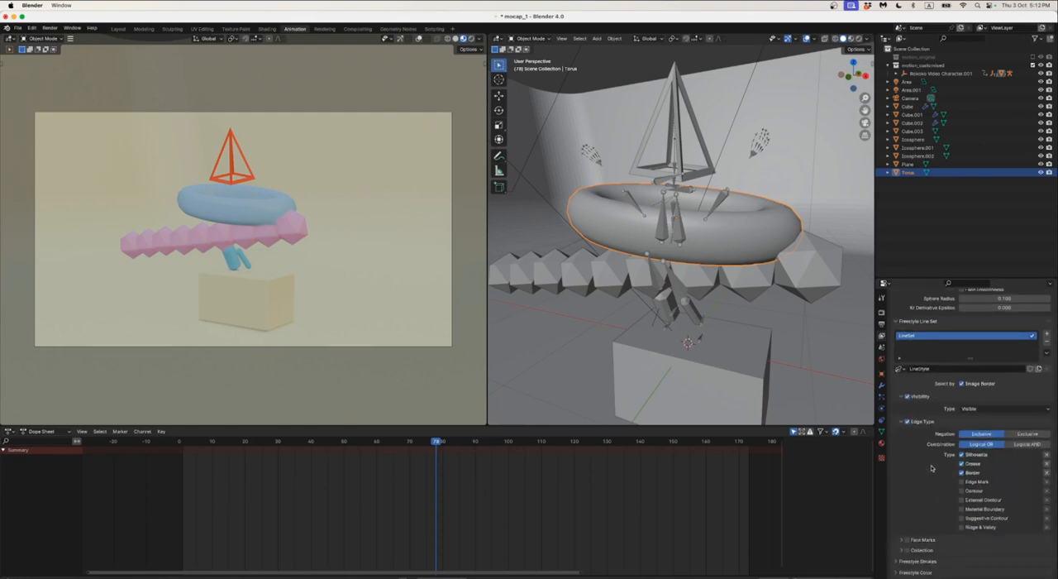
scroll(931, 469, down, 2)
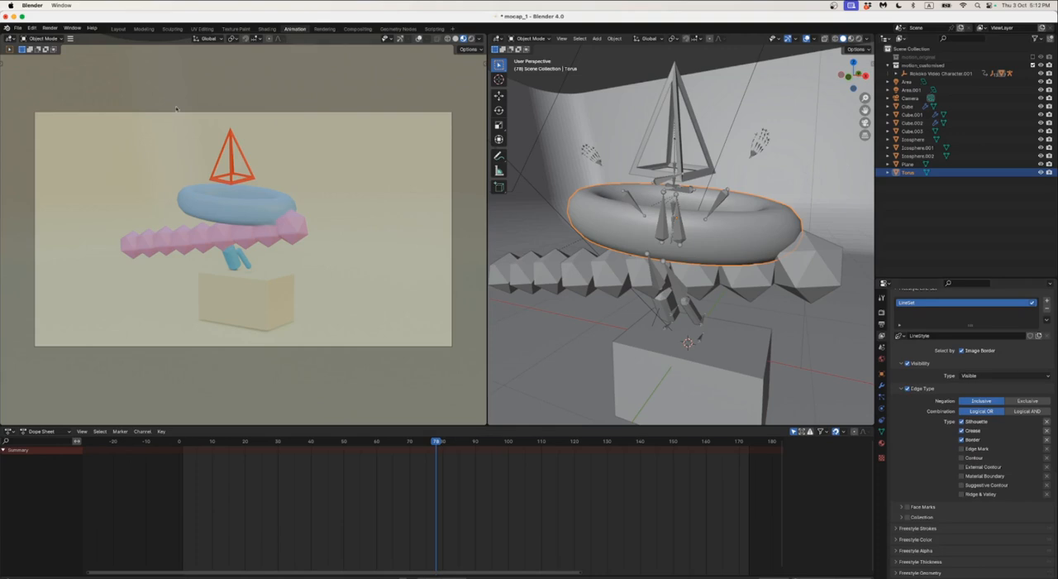
Render the current frame as a still image and inspect the Freestyle outlines on the objects
click(51, 28)
click(70, 37)
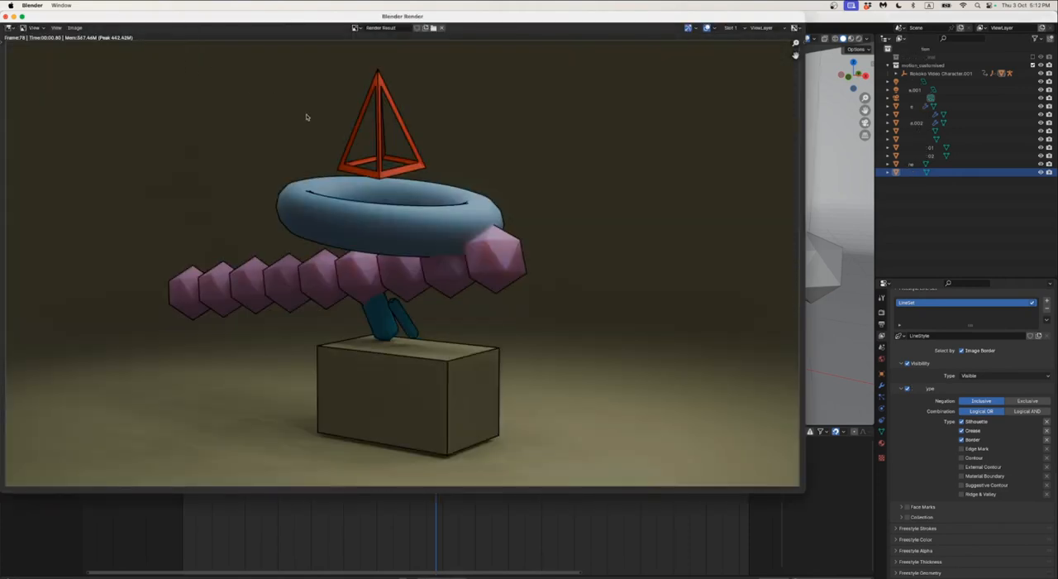
scroll(420, 208, up, 2)
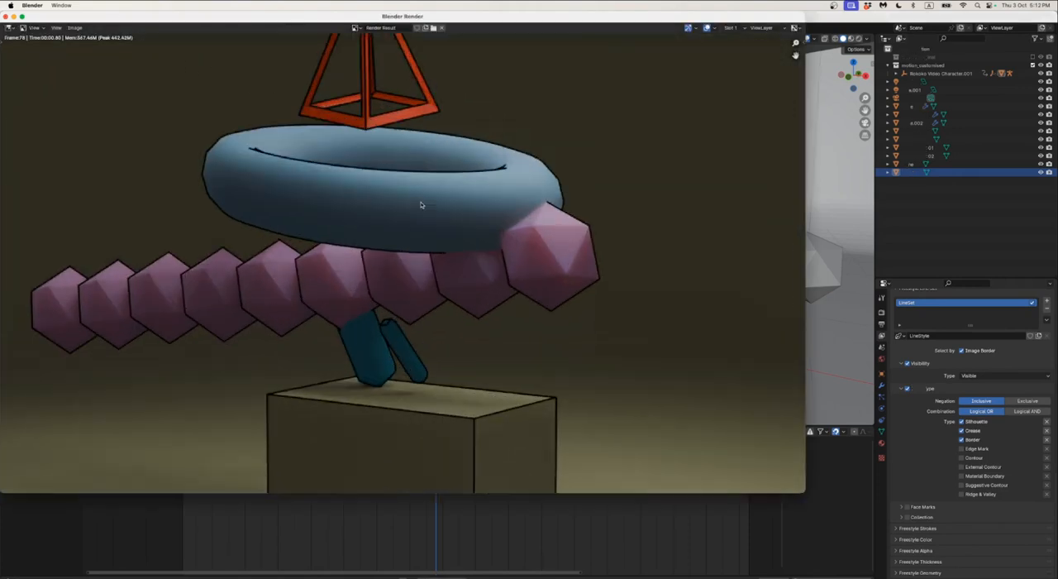
View the whole rendered frame and close the render window
scroll(422, 205, down, 2)
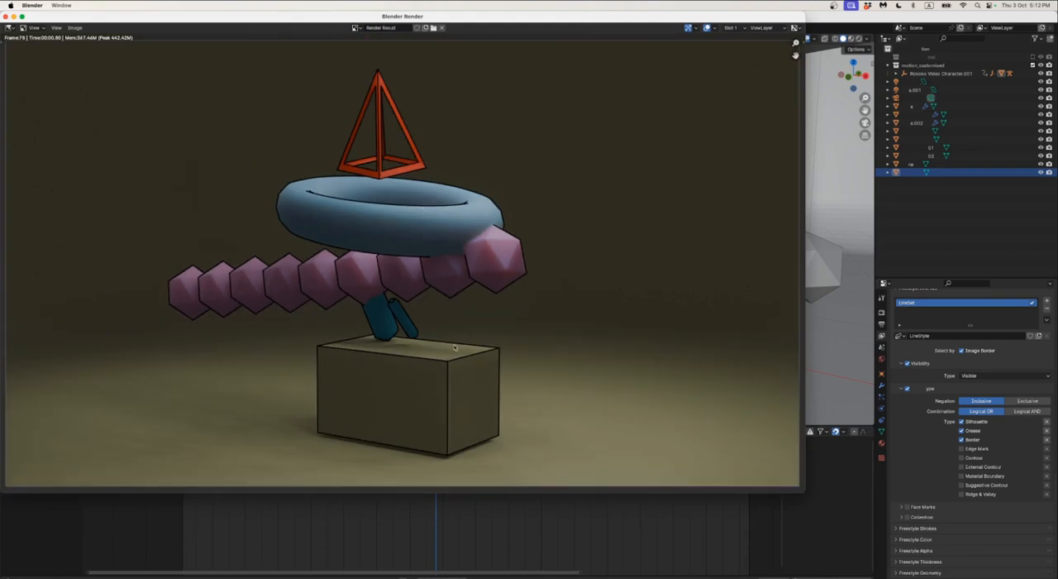
click(75, 27)
click(5, 15)
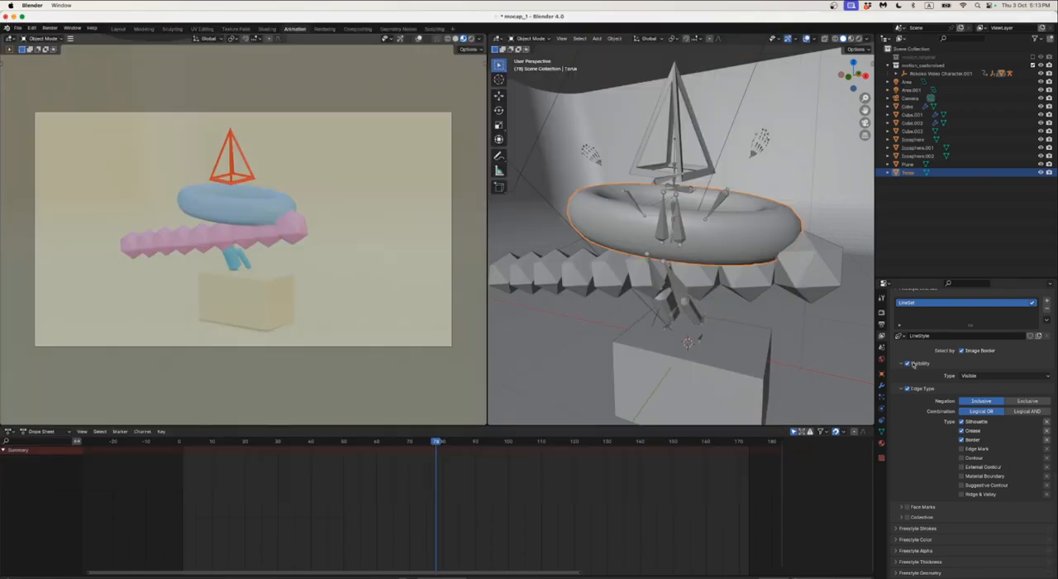
Set the render output folder to HKBU_Teaching/MAVA/SVG and render the current frame as a still image
click(882, 322)
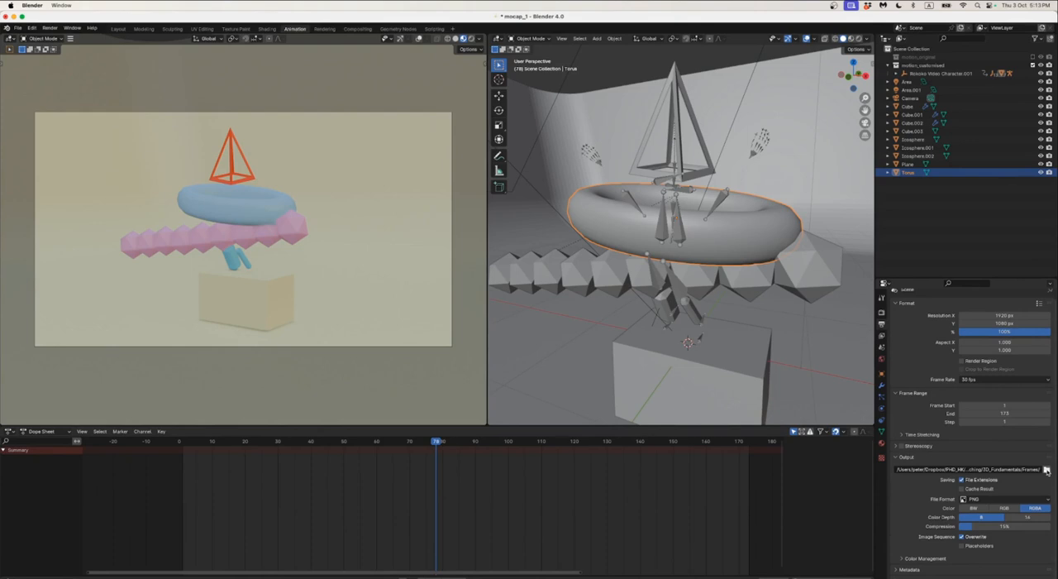
click(1047, 470)
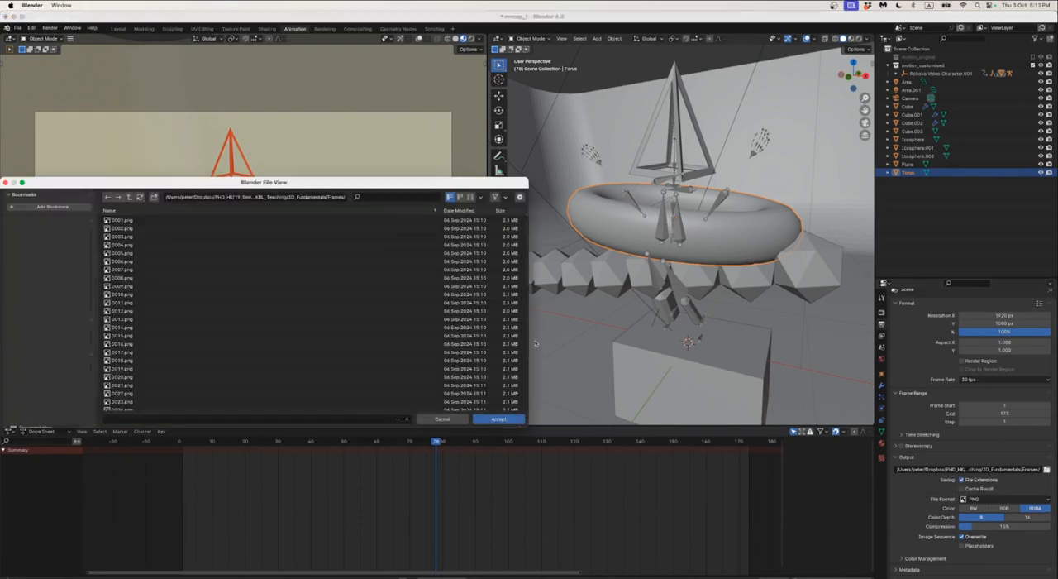
click(131, 198)
click(131, 197)
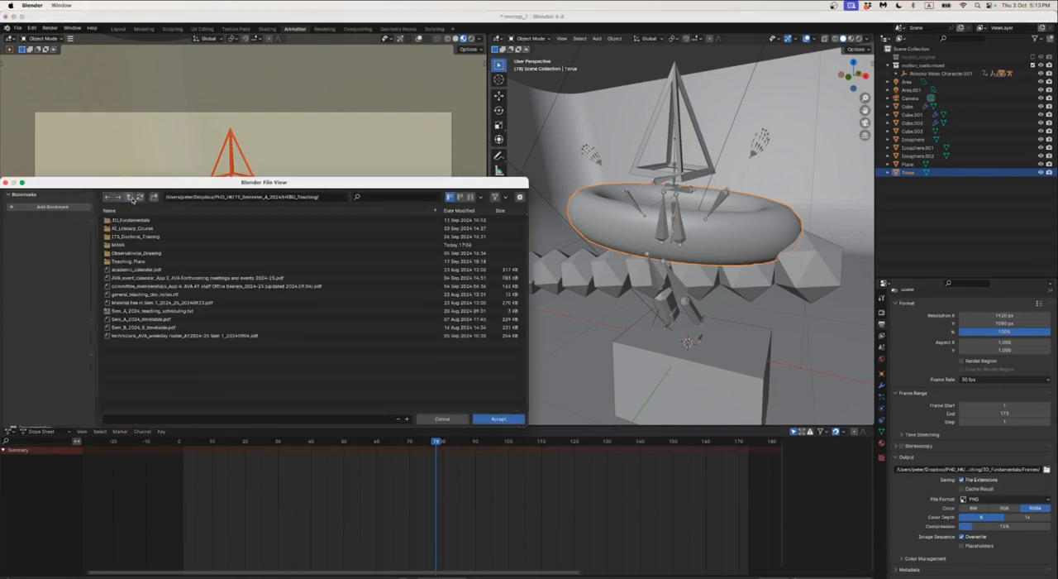
click(130, 197)
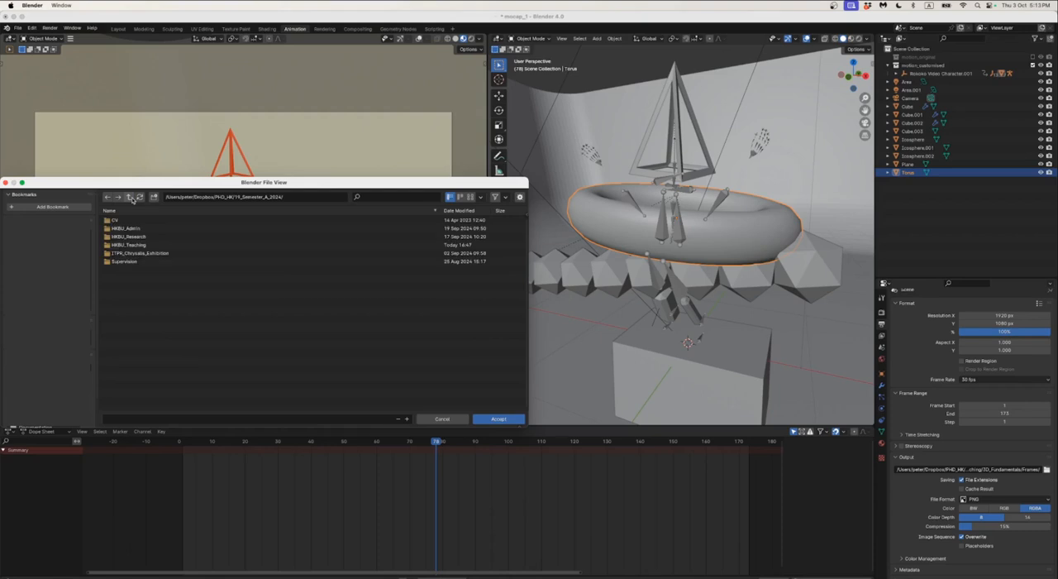
double_click(121, 245)
double_click(121, 245)
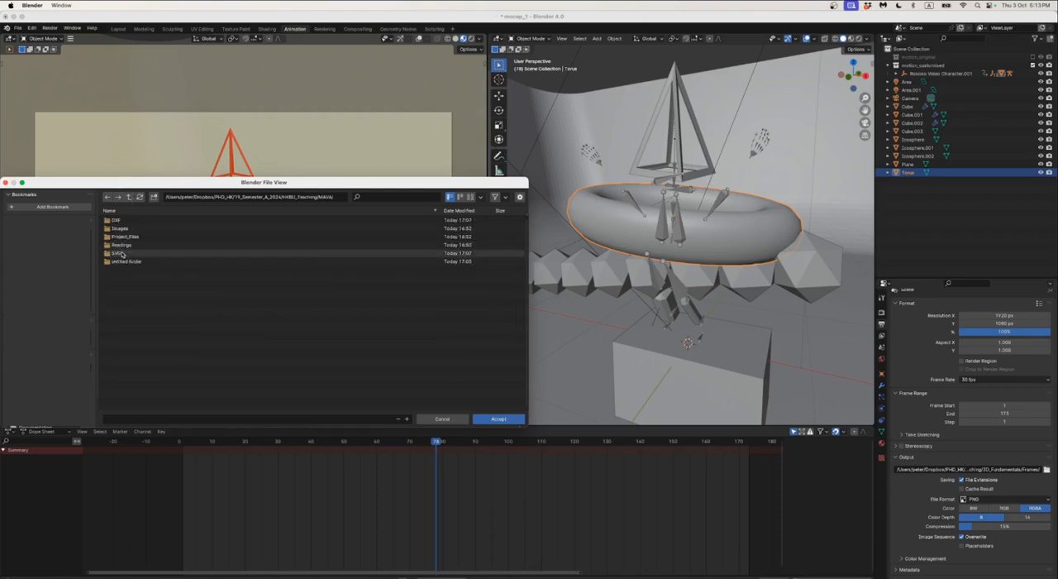
double_click(121, 253)
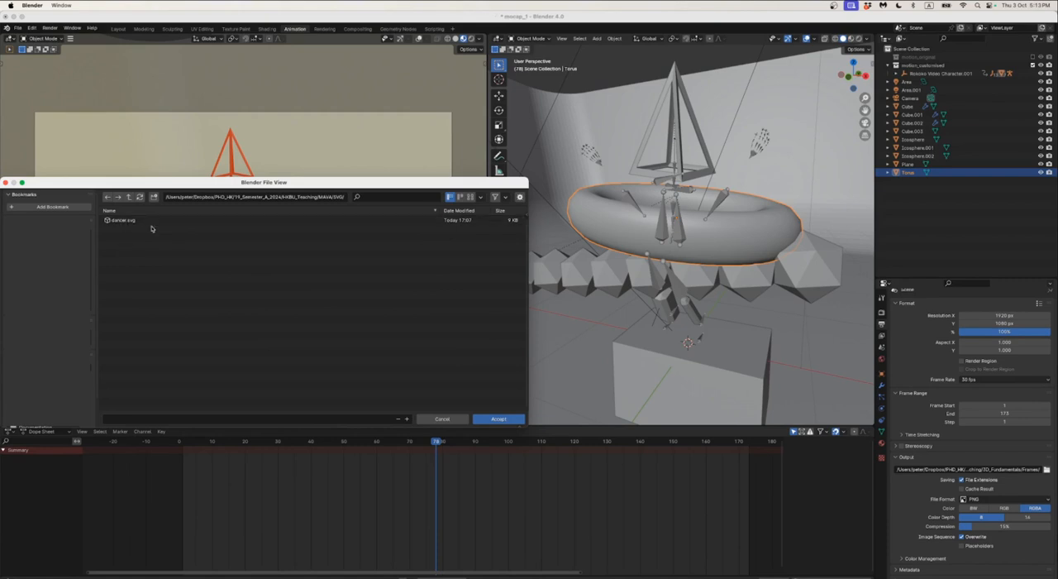
click(442, 418)
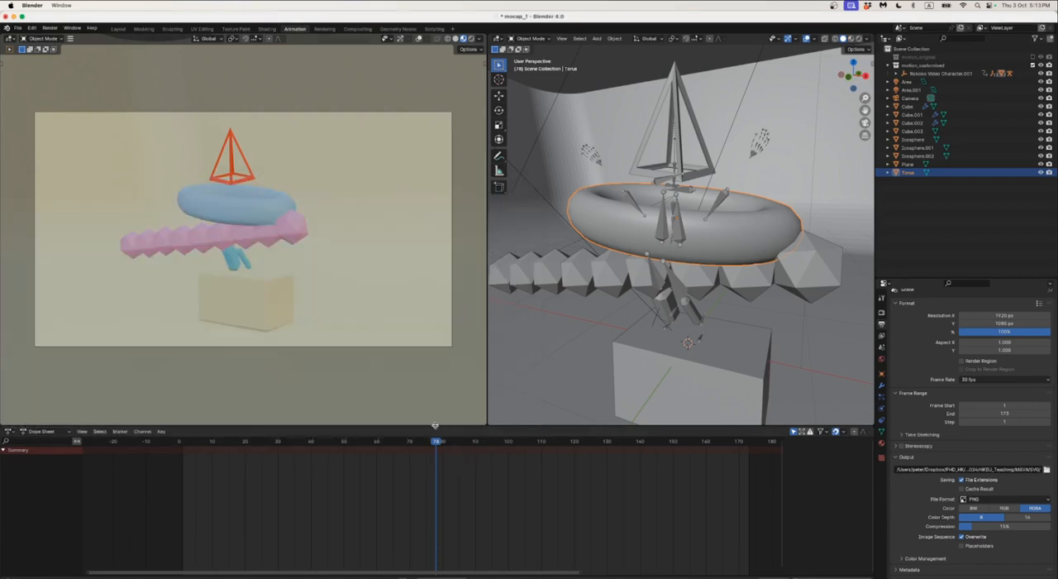
click(54, 28)
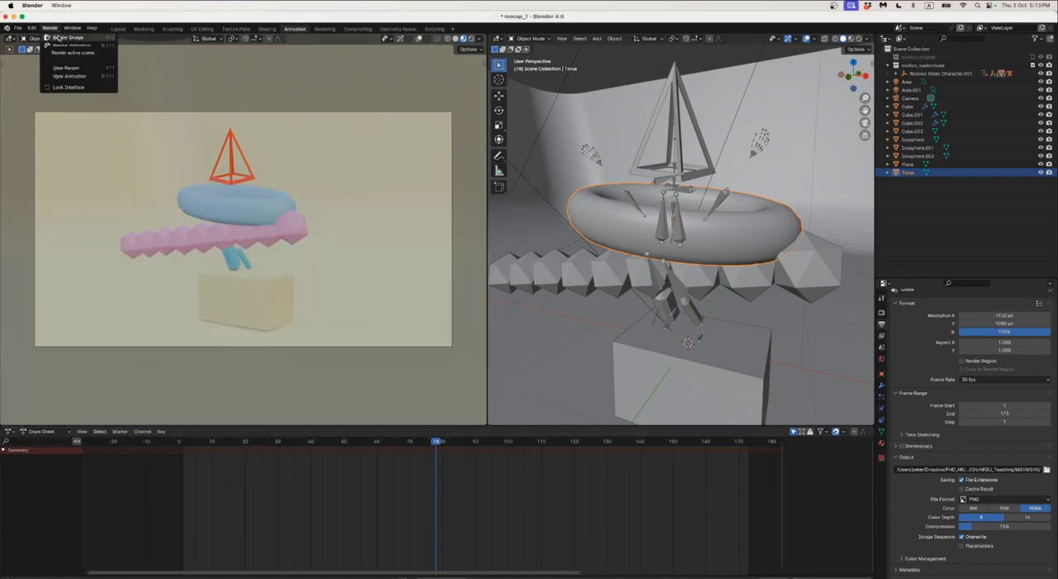
click(59, 38)
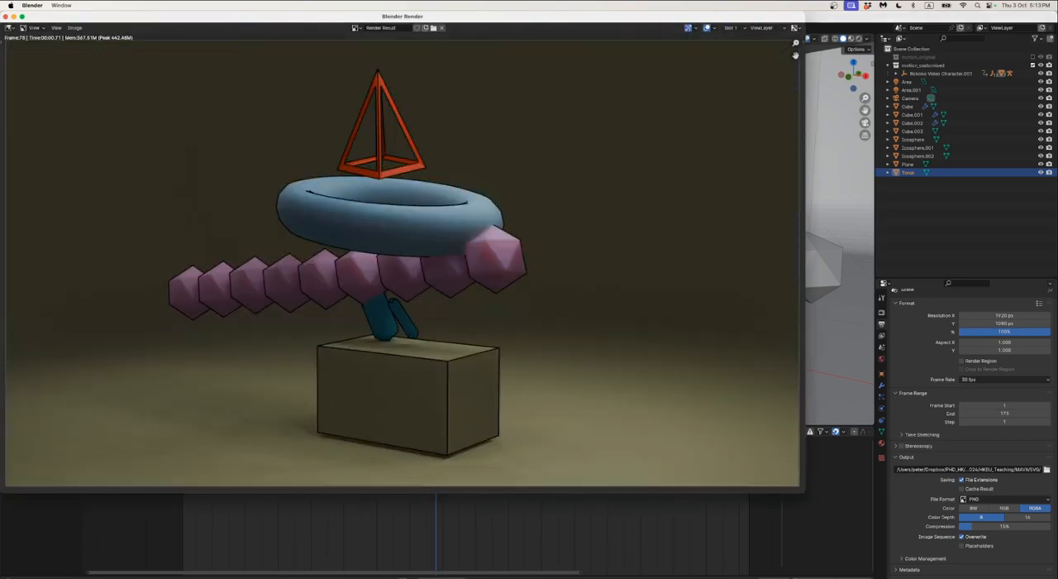
Switch to Finder to preview the exported 0078.svg line drawing, then return to Blender and close the render window
key(super+Tab)
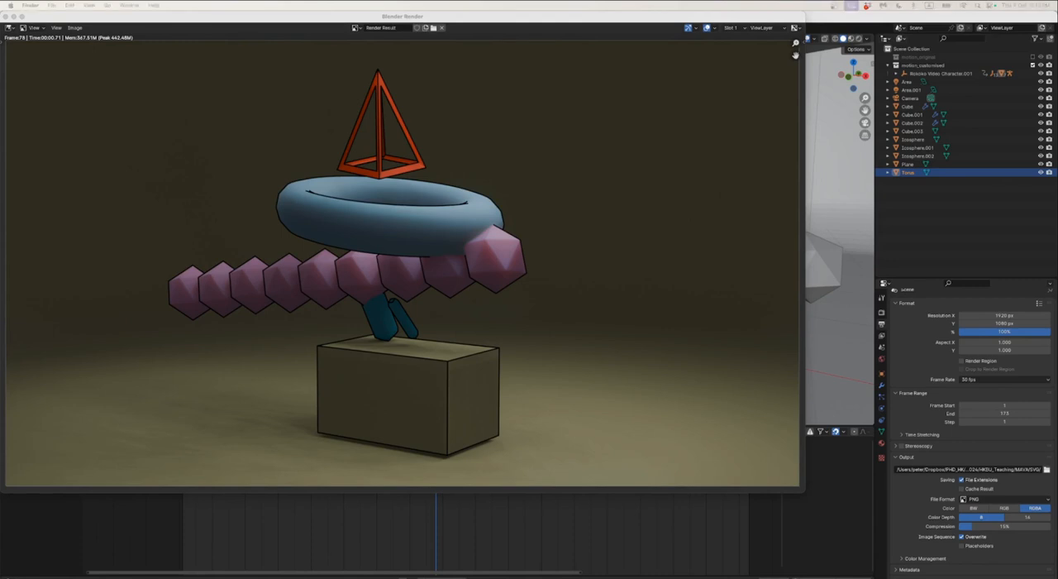
drag(0, 124, 366, 130)
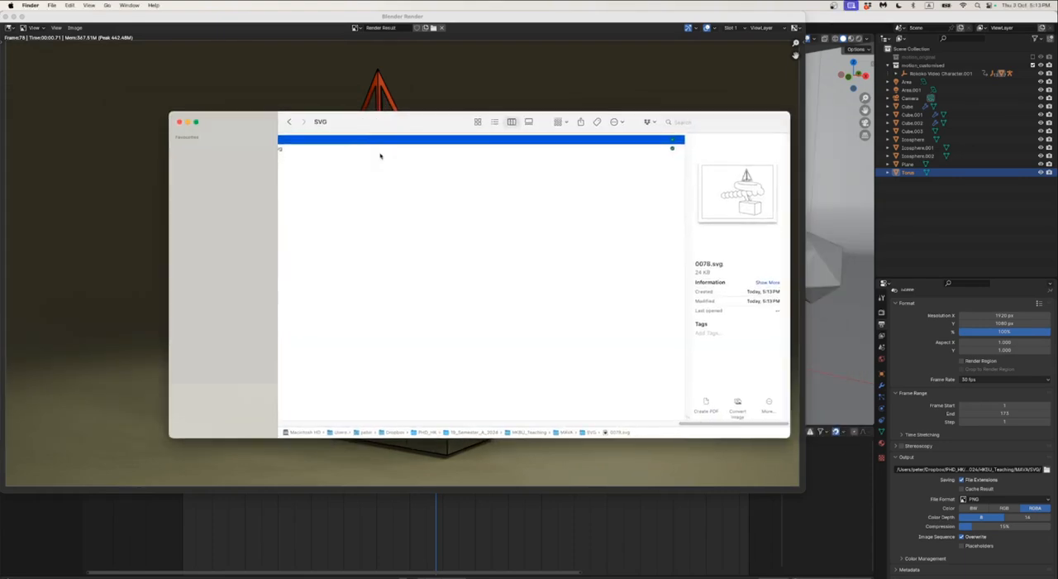
key(space)
scroll(567, 244, down, 2)
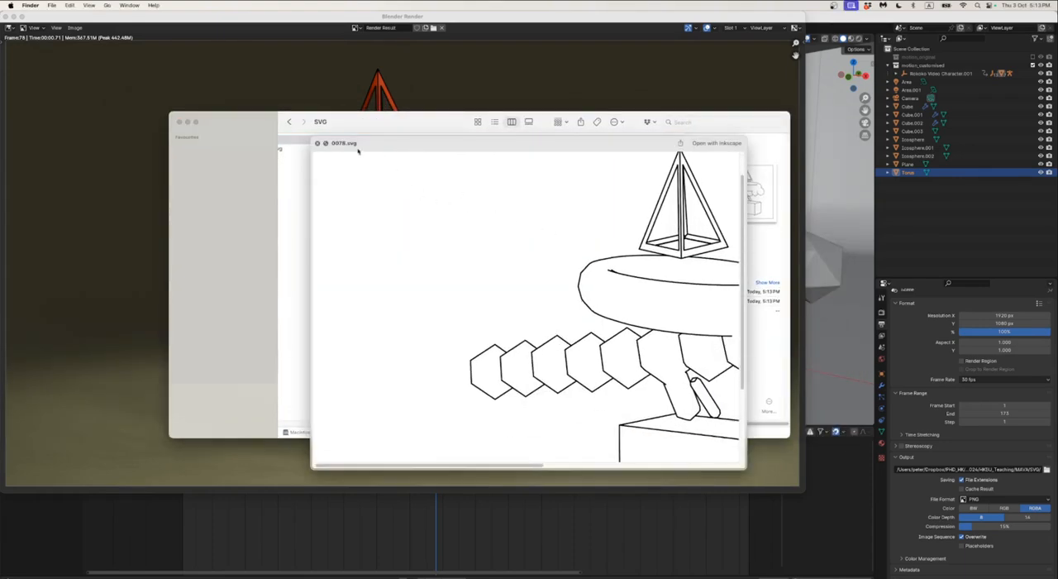
scroll(587, 293, right, 10)
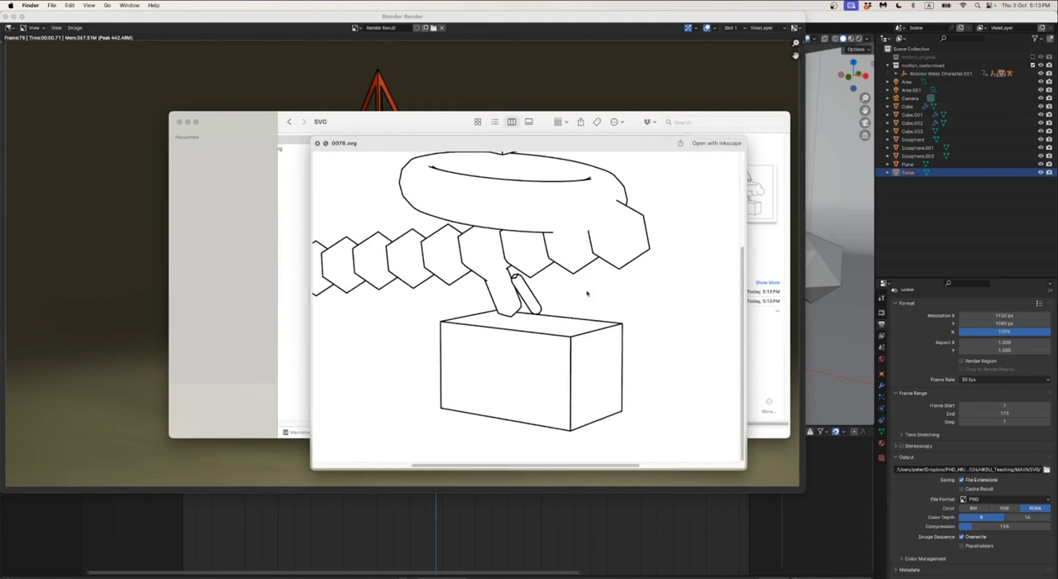
scroll(587, 292, left, 6)
key(space)
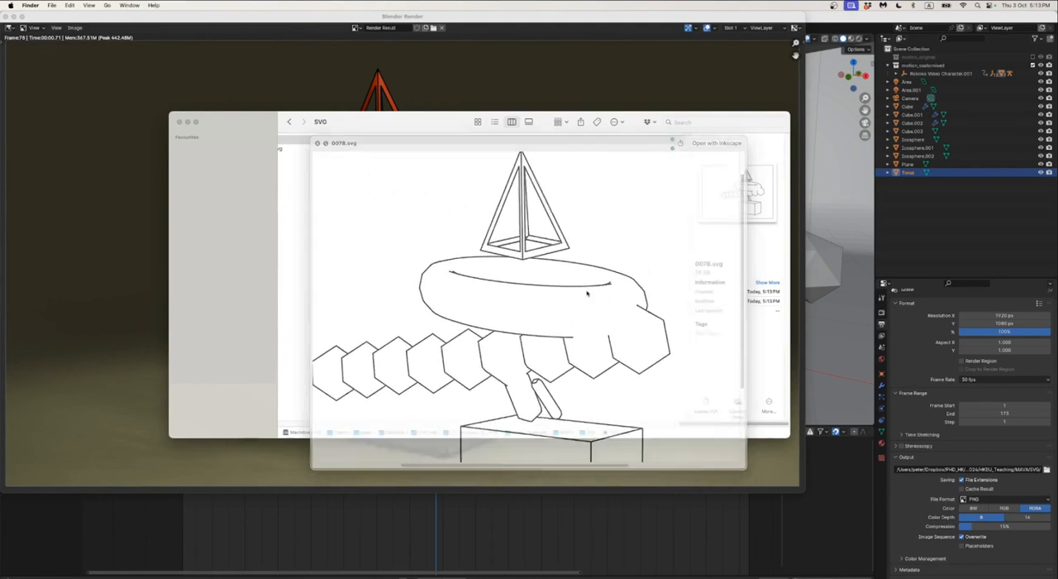
key(super+Tab)
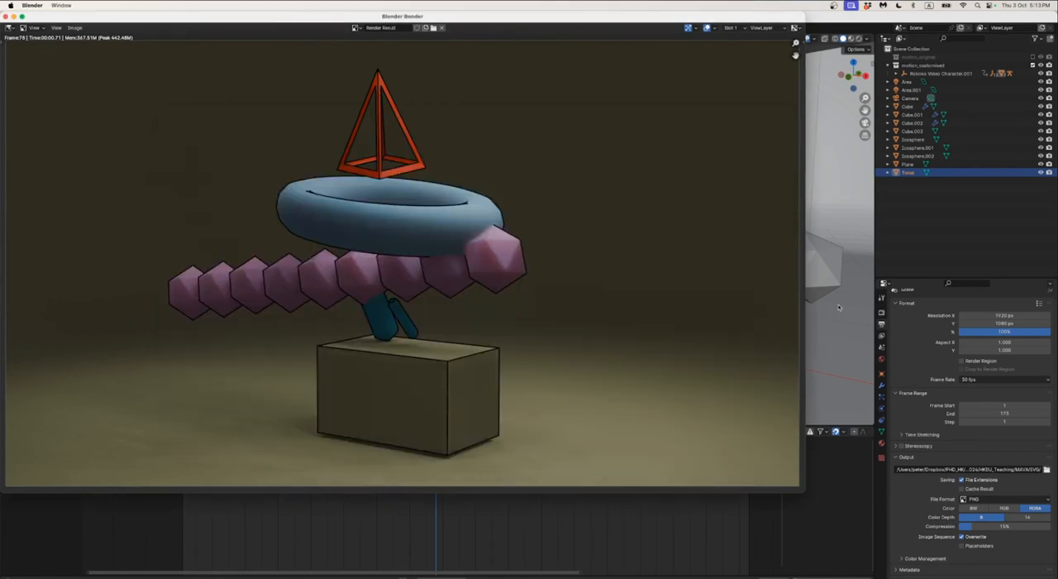
key(super+w)
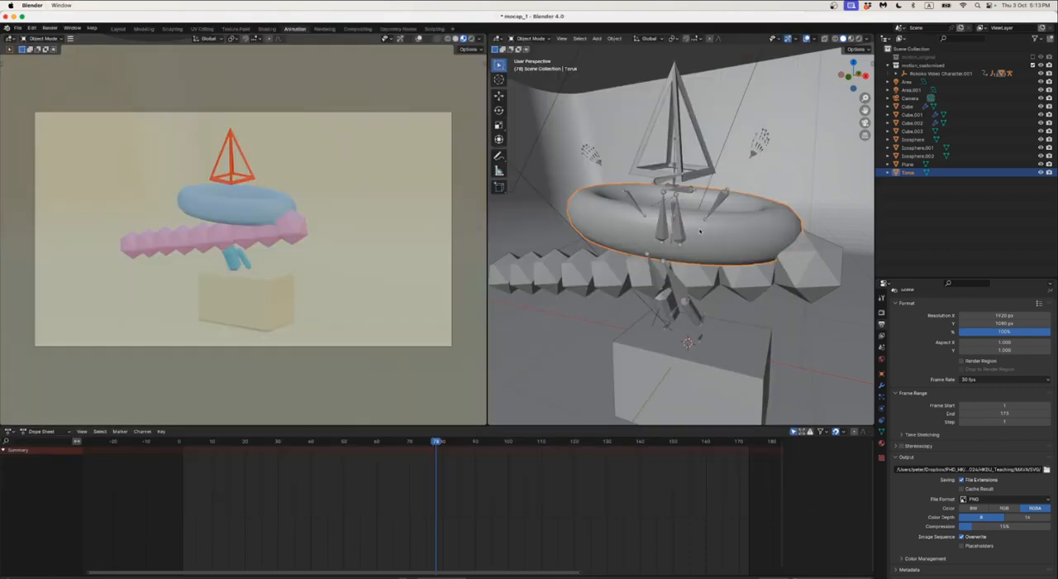
Turn off the Silhouette, Crease and Border edge types in the view layer's Freestyle line set
click(883, 336)
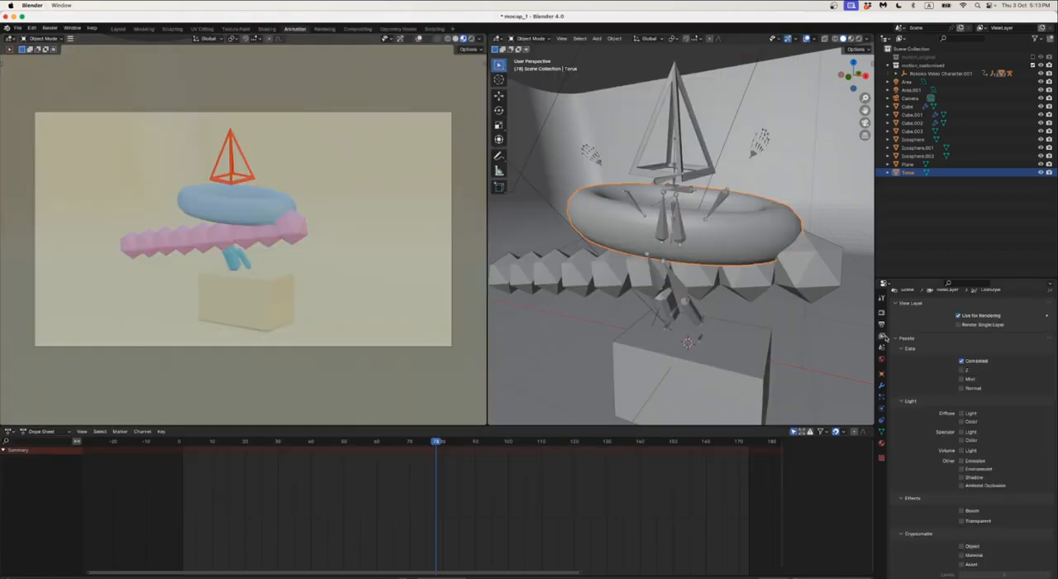
scroll(934, 378, down, 15)
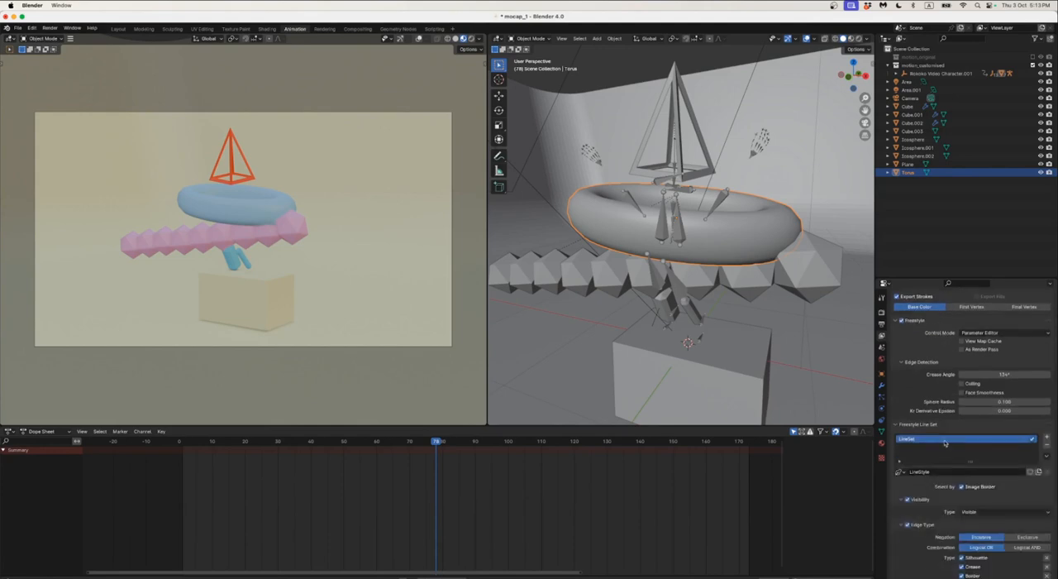
scroll(934, 431, down, 2)
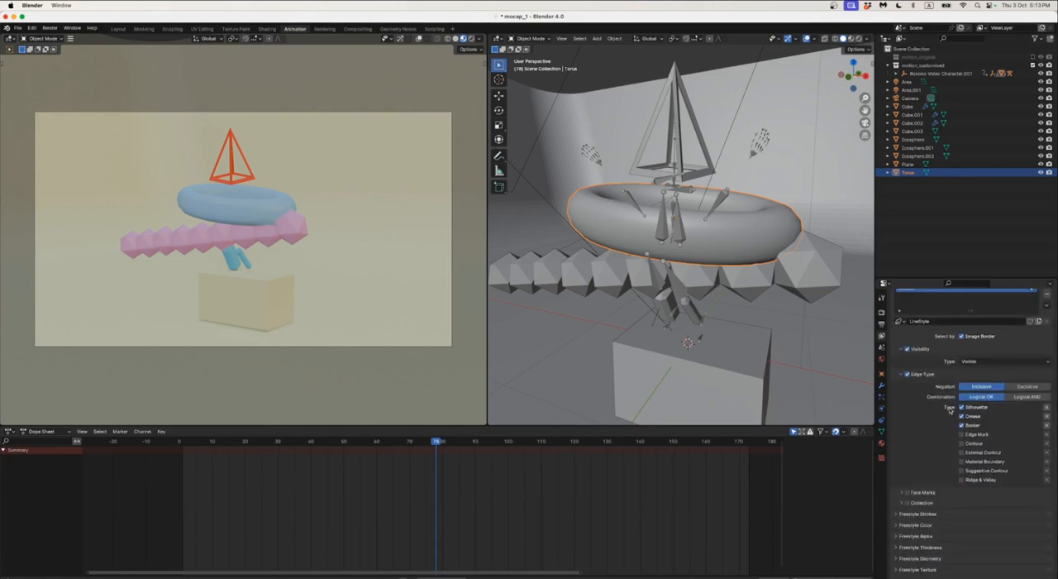
click(962, 425)
click(962, 416)
click(962, 407)
Mark all edges of the torus as Freestyle edges in Edit Mode and return to Object Mode
key(Tab)
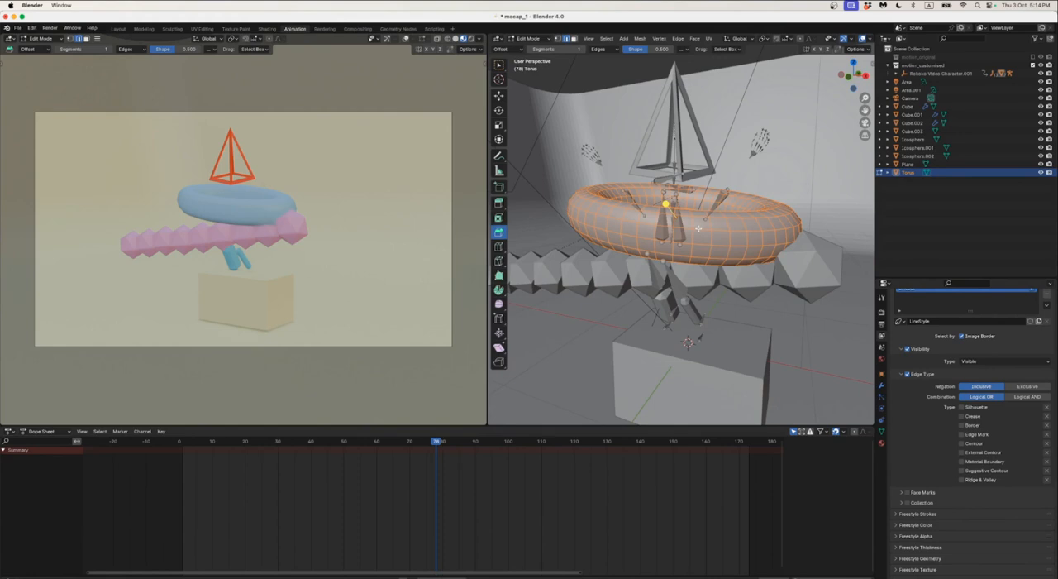
right_click(699, 229)
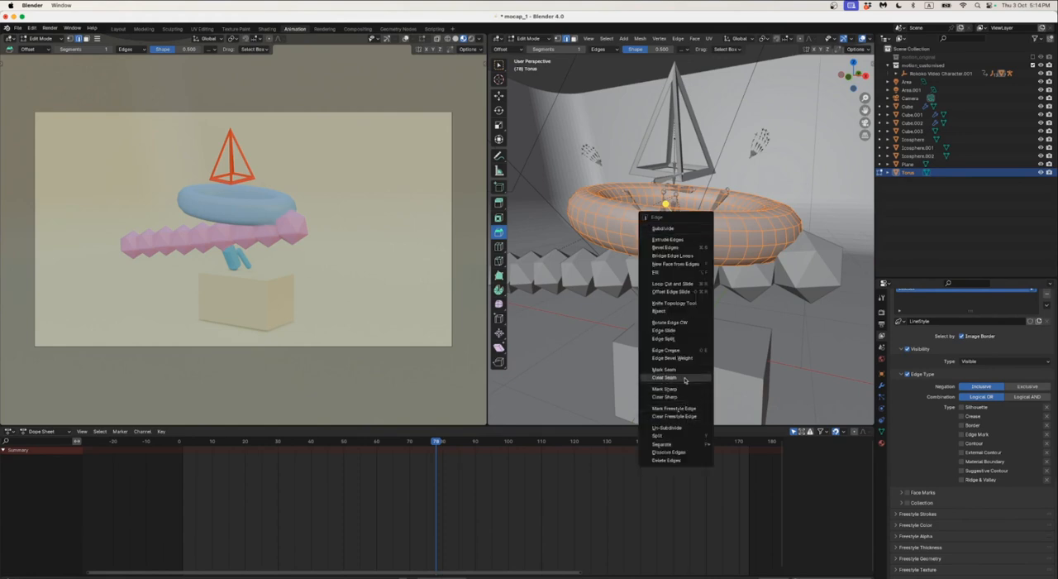
click(688, 408)
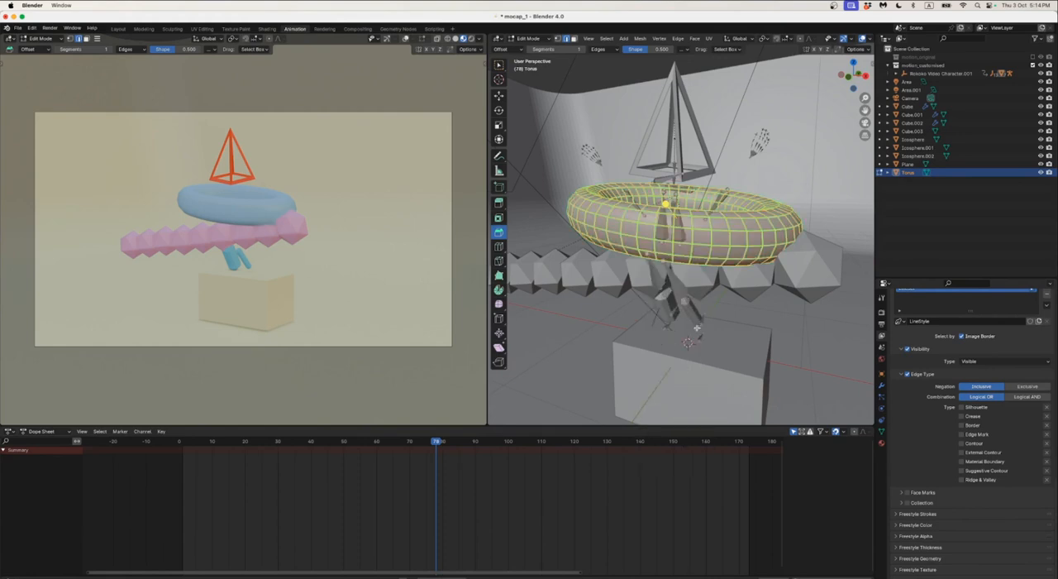
key(Tab)
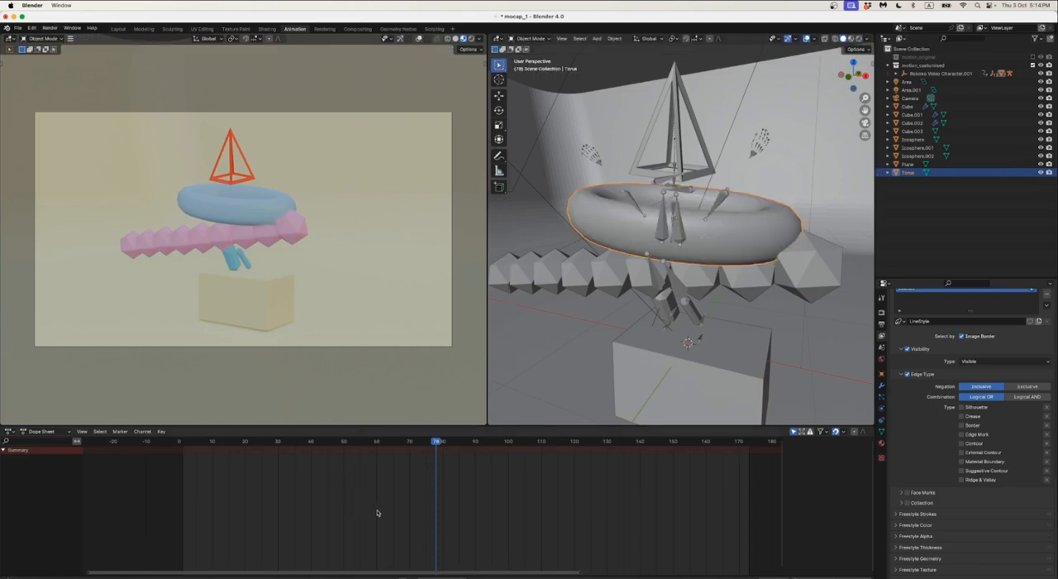
Advance the animation to frame 79, render it as a still image, and close the render window
key(Right)
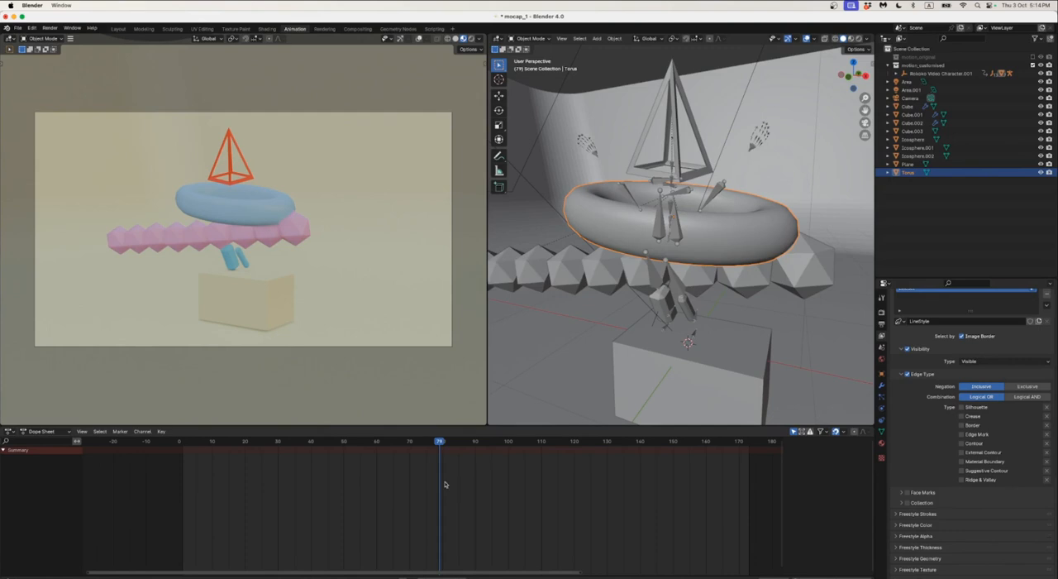
click(49, 27)
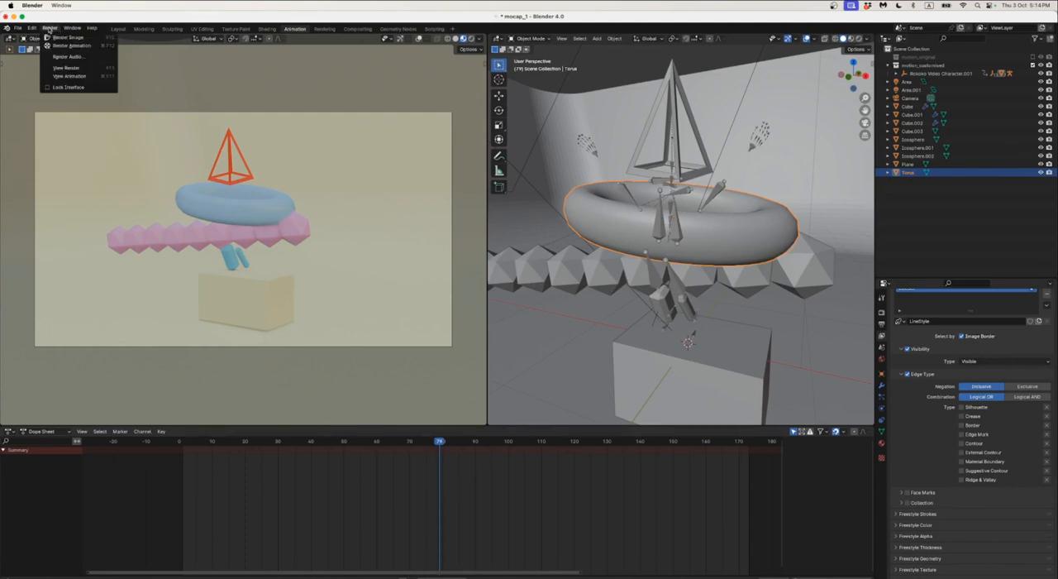
click(57, 38)
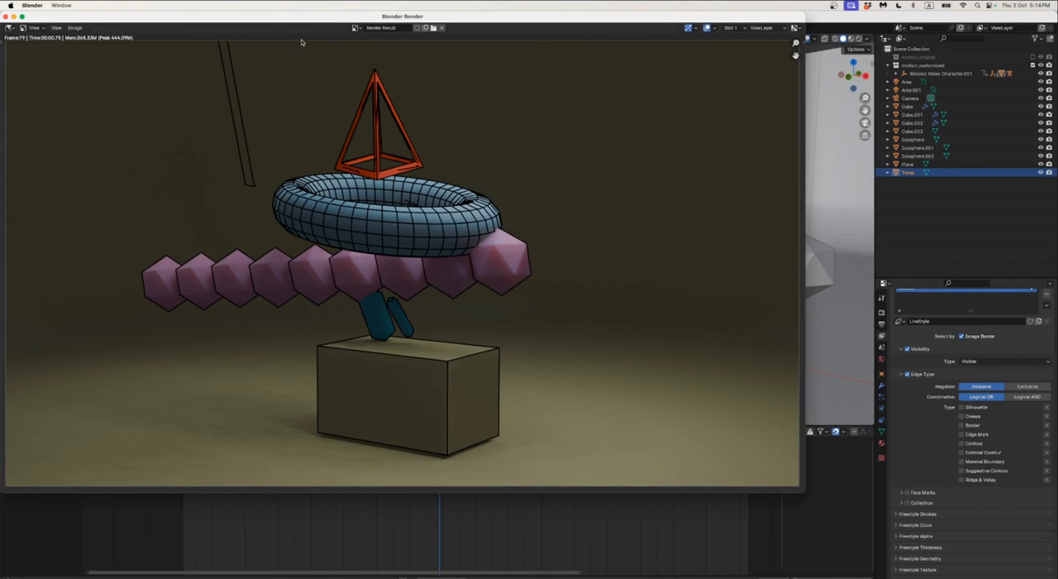
drag(305, 19, 360, 65)
click(949, 407)
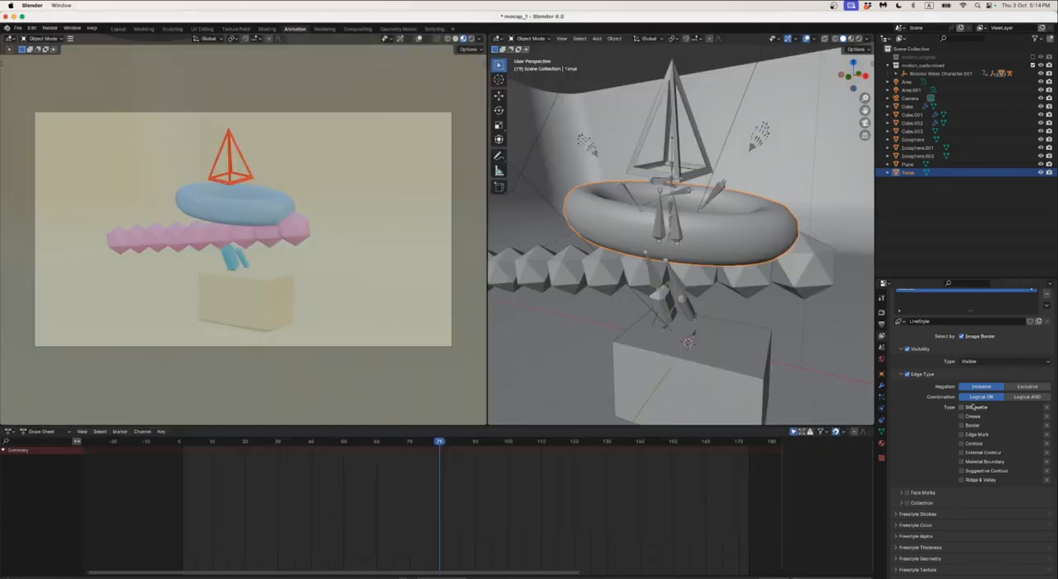
Render the frame with Edge Mark as the only edge type and negation set to Exclusive, closing the result
click(1011, 387)
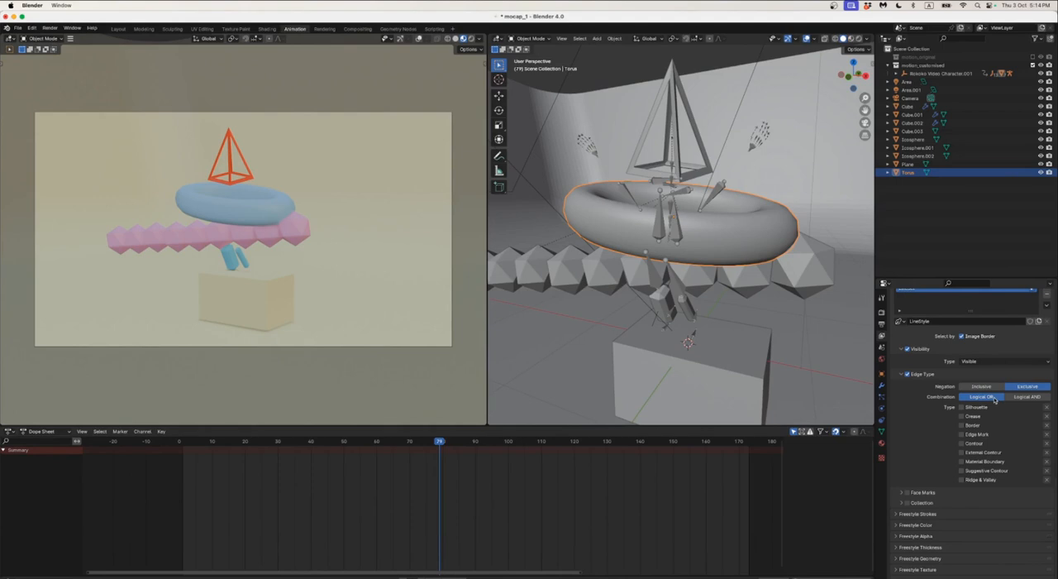
click(963, 434)
click(49, 31)
click(59, 40)
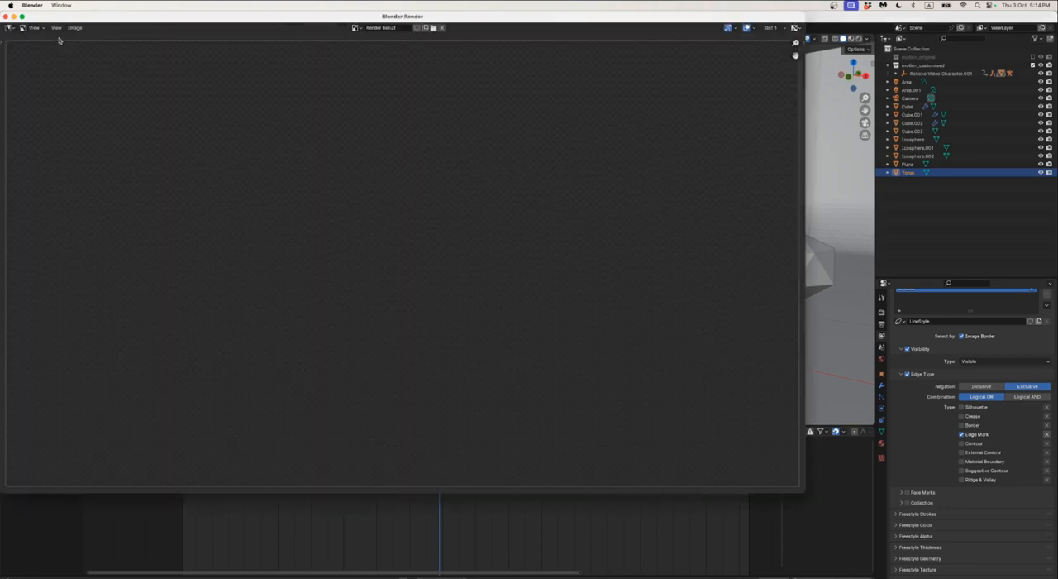
key(Escape)
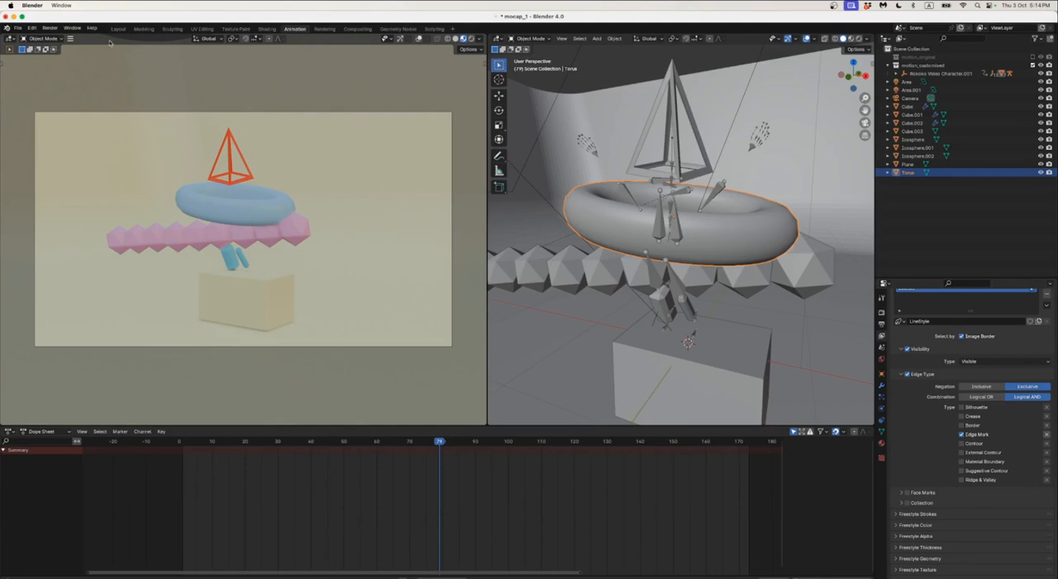
Set the edge type negation to Inclusive and combination to Logical OR, and render the frame again
click(992, 387)
click(992, 398)
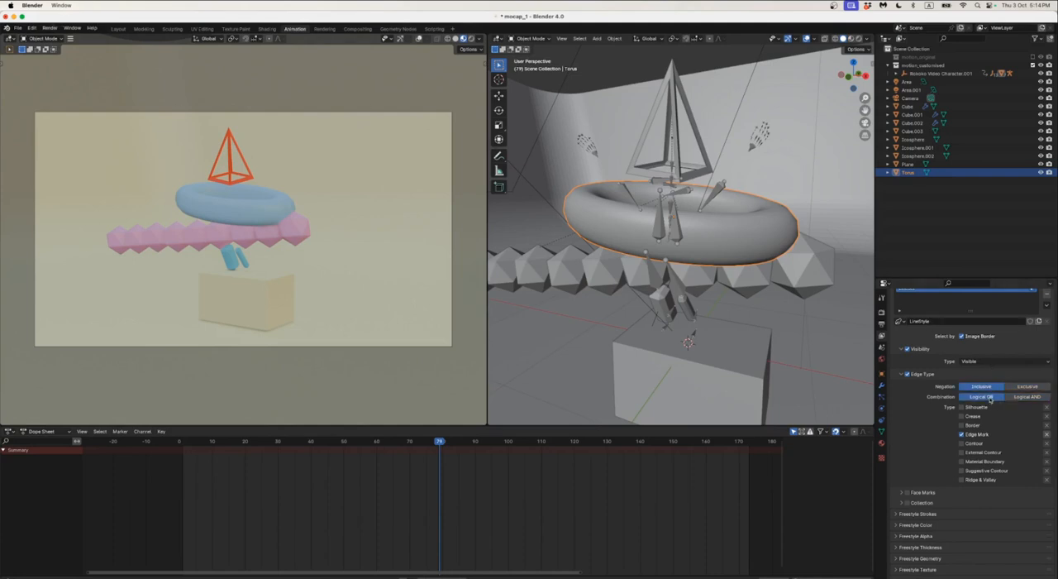
click(50, 27)
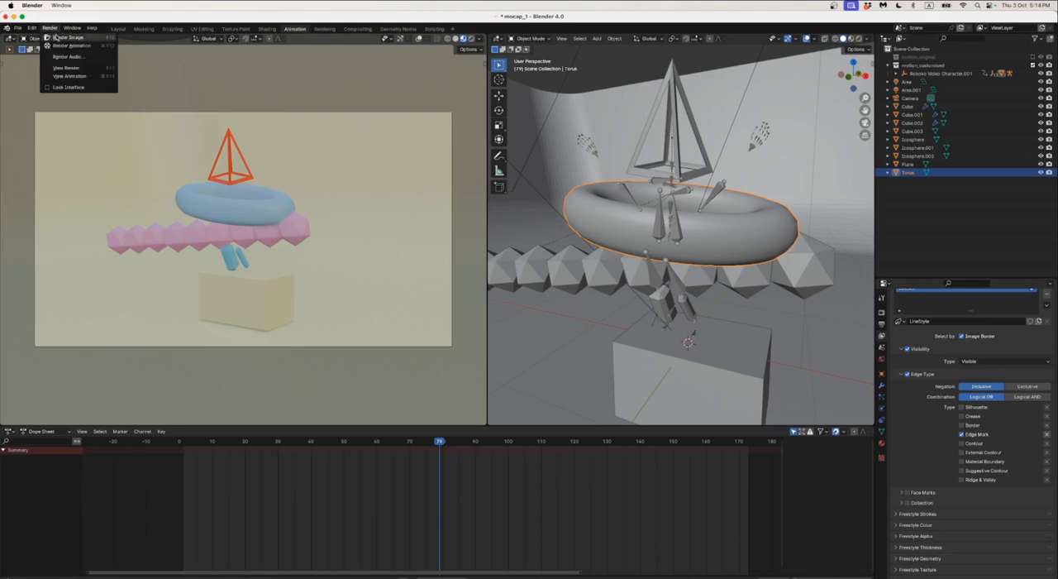
click(66, 35)
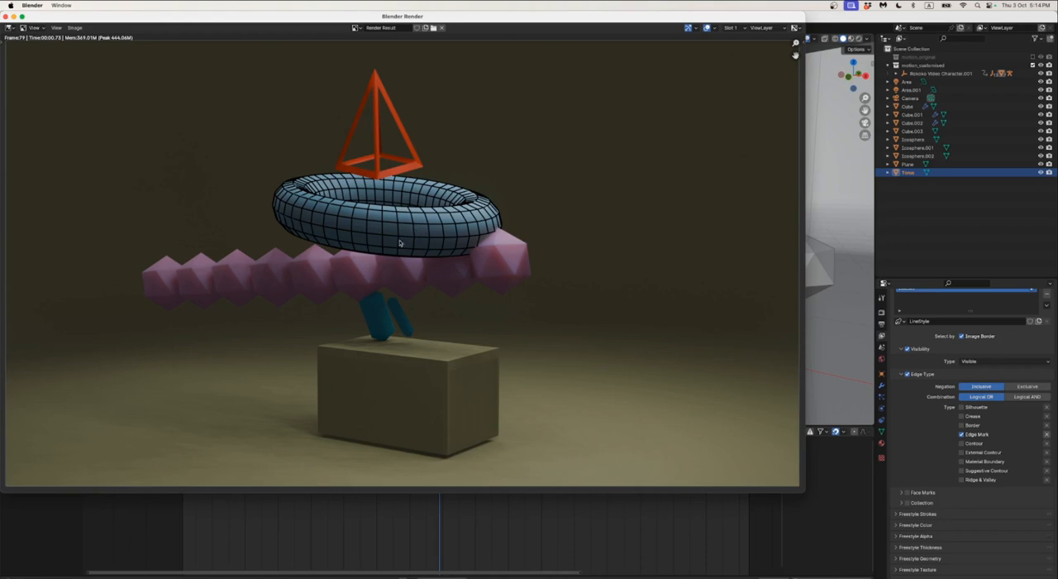
Preview the newly exported SVG of the torus lines in Finder's SVG folder and return to Blender
key(super+Tab)
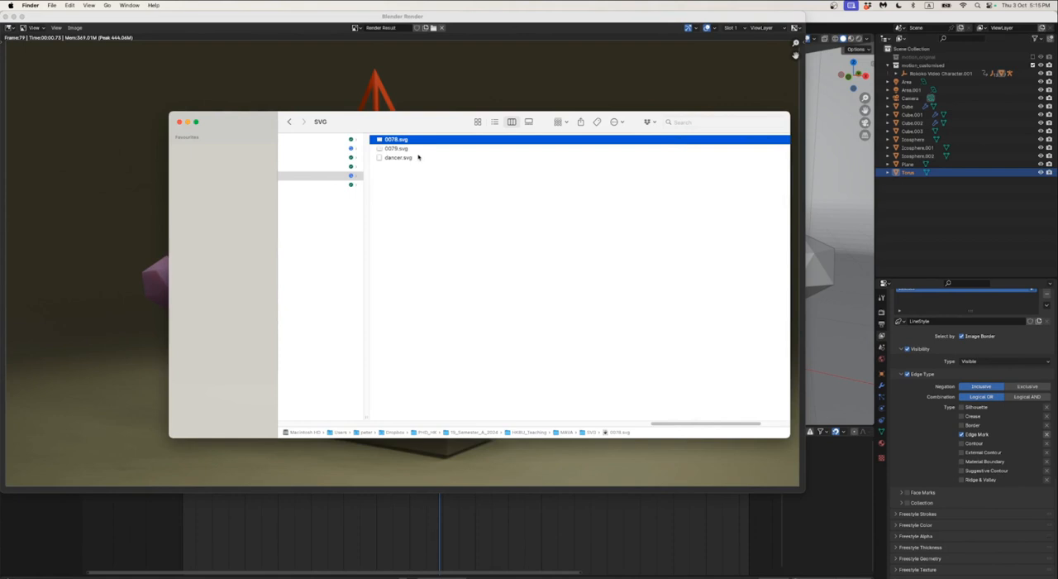
key(space)
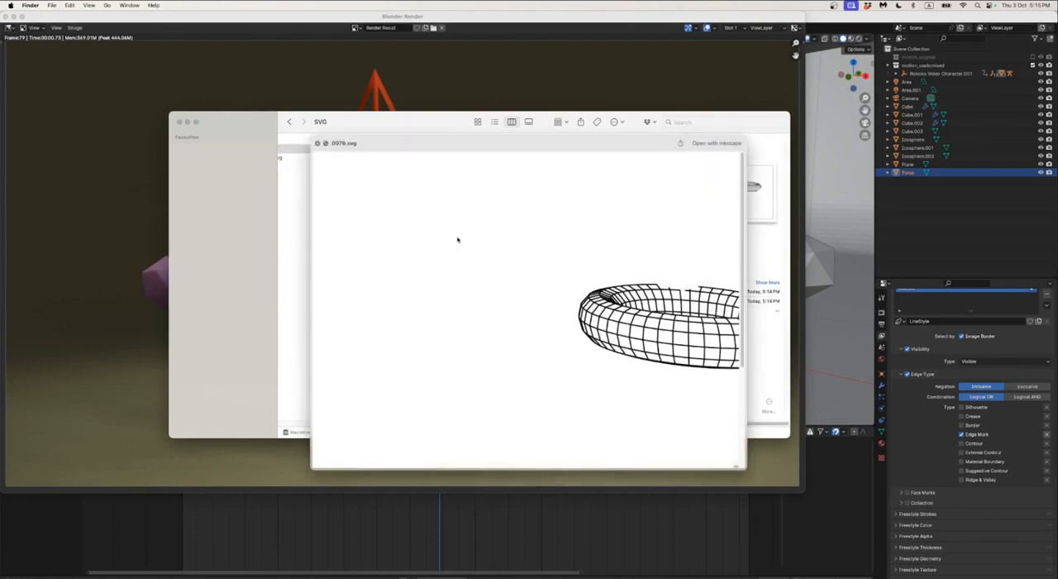
scroll(600, 340, left, 3)
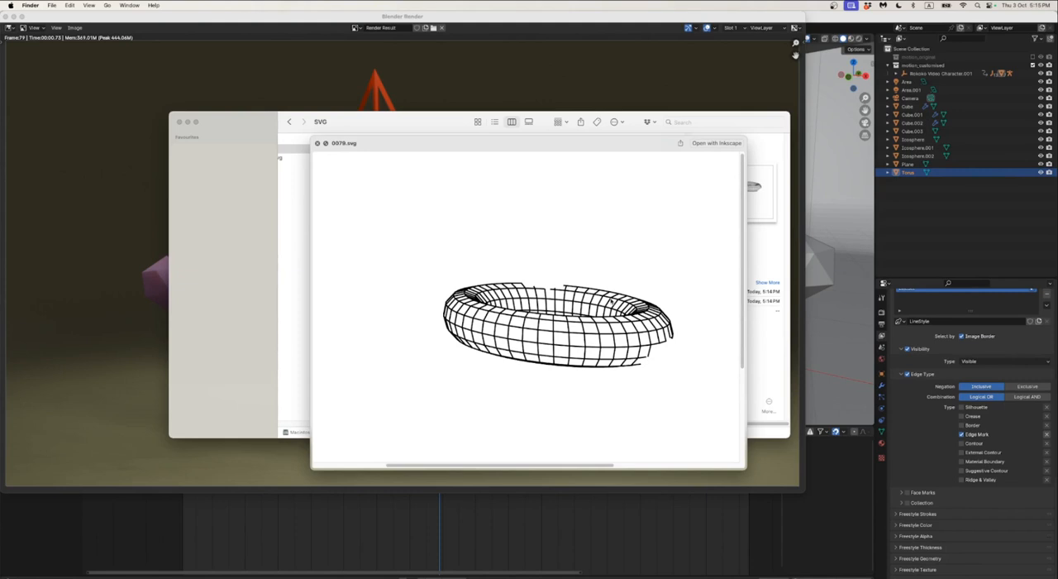
key(space)
click(411, 84)
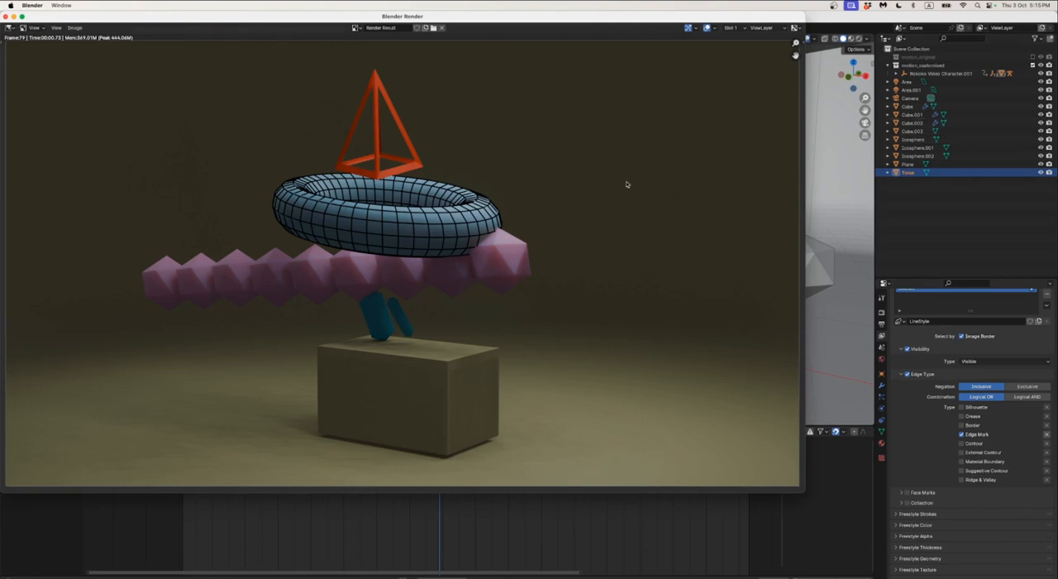
Hide the three icosphere objects in the viewport
click(1041, 148)
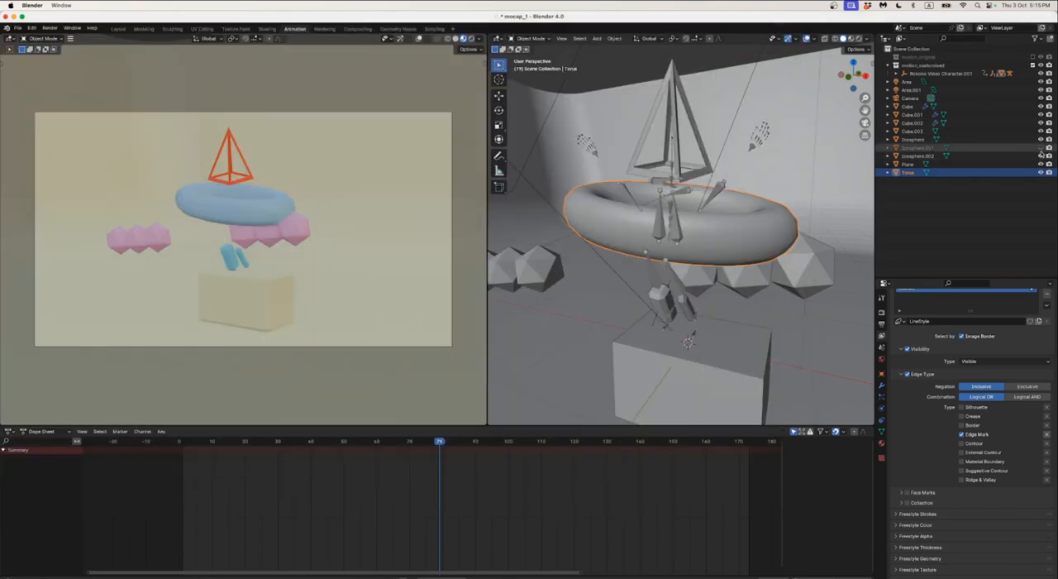
click(1041, 156)
click(1041, 139)
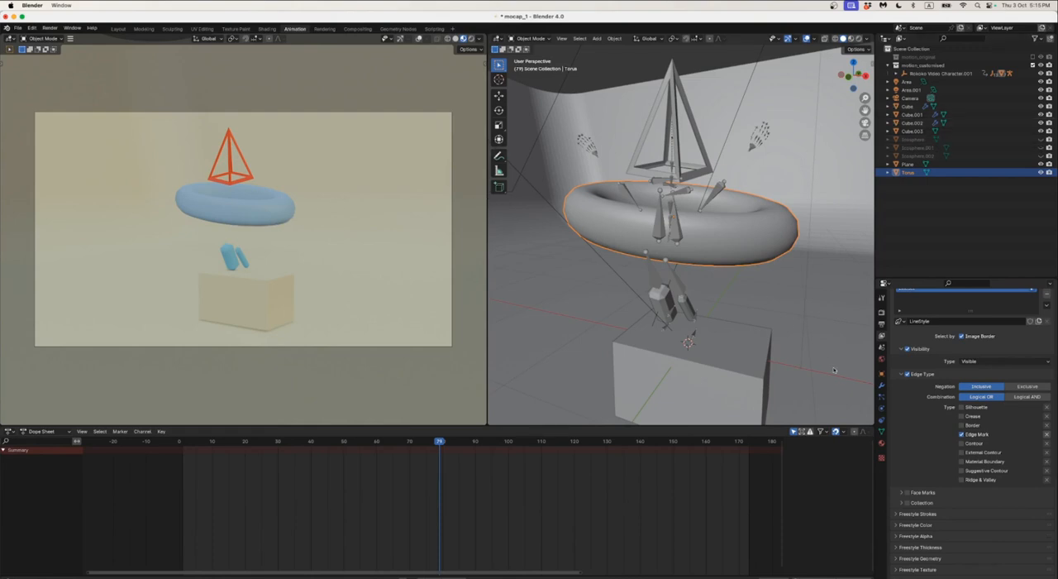
Disable Freestyle SVG Export and Freestyle in the render properties
click(881, 319)
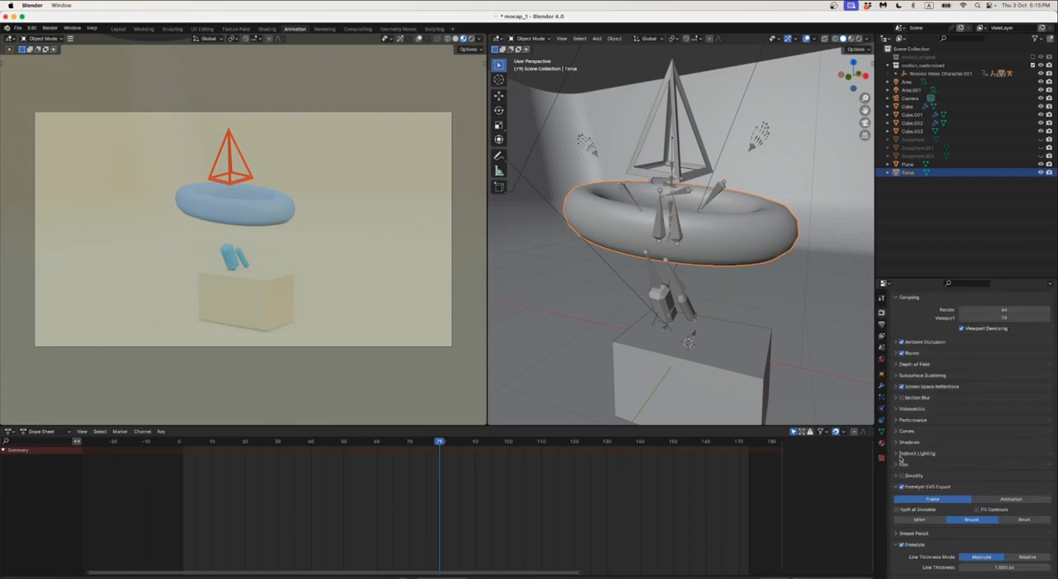
click(902, 486)
click(902, 544)
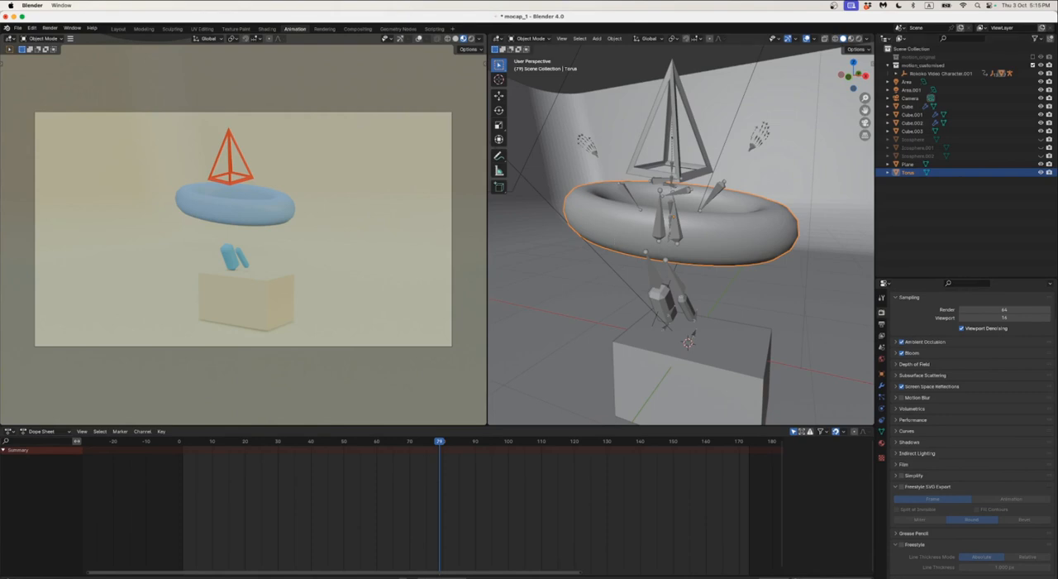
Switch to Finder, look through the Project_Files, Readings and Images folders, and open "untitled folder"
key(super+Tab)
scroll(417, 194, left, 10)
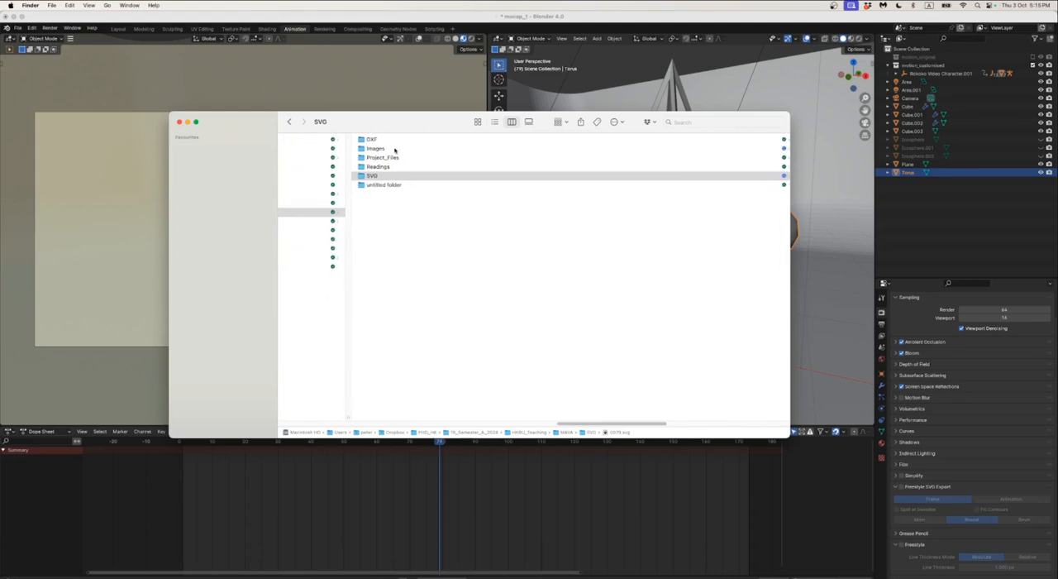
click(401, 160)
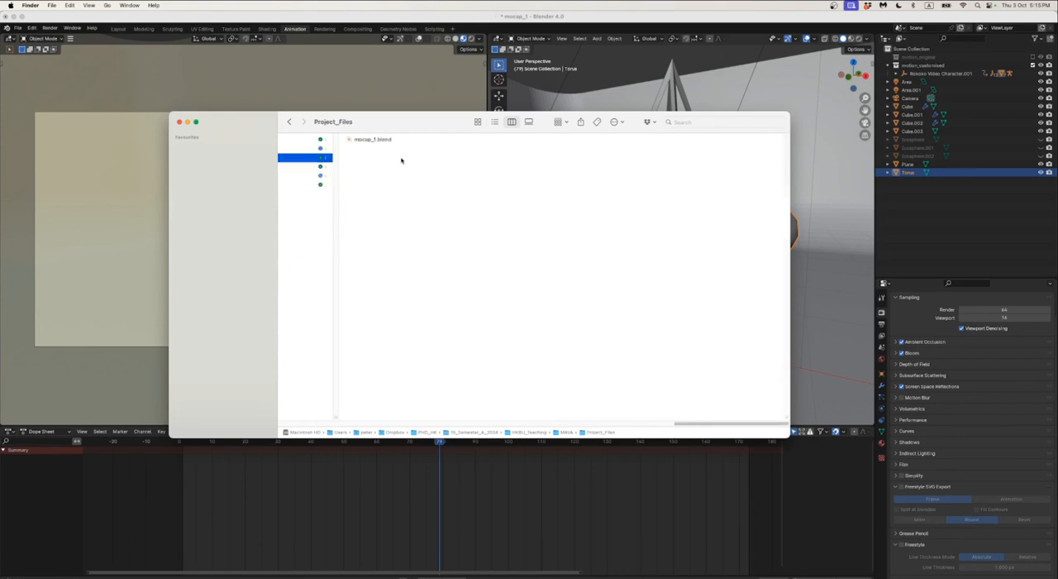
scroll(393, 159, left, 5)
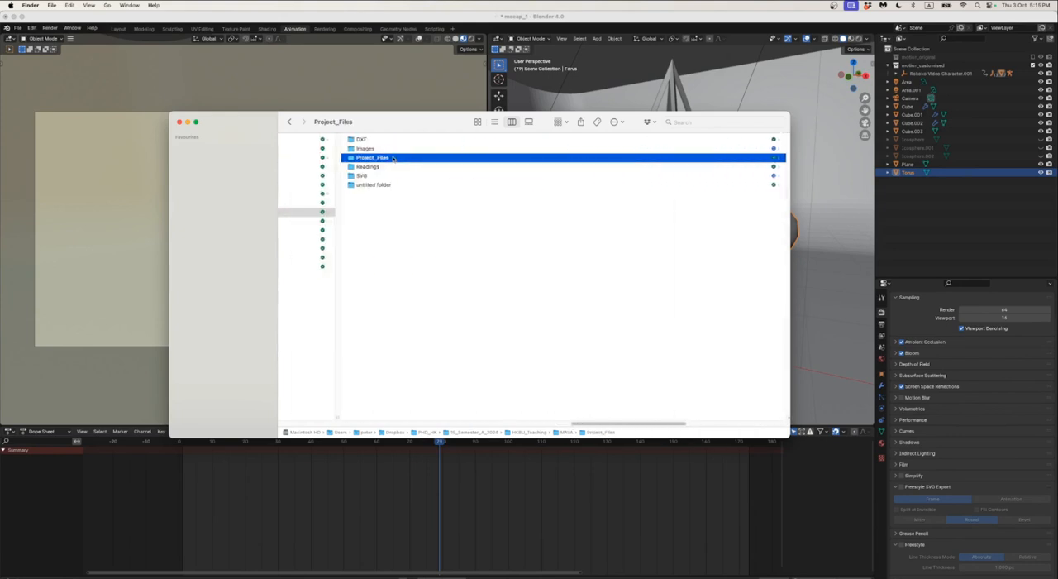
click(390, 168)
scroll(380, 168, left, 4)
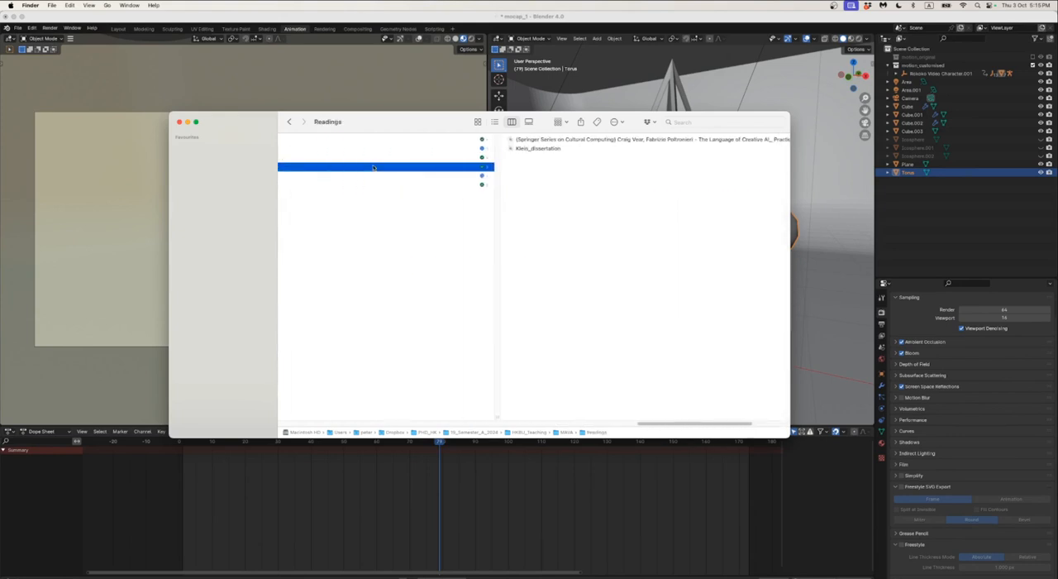
click(372, 159)
scroll(381, 160, left, 4)
scroll(383, 159, left, 3)
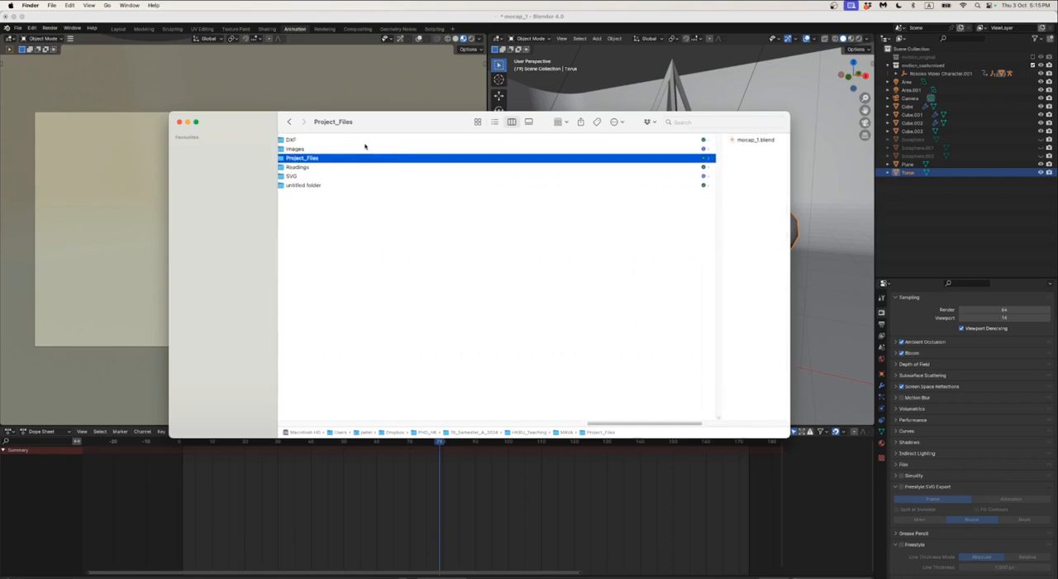
click(365, 149)
scroll(378, 157, left, 3)
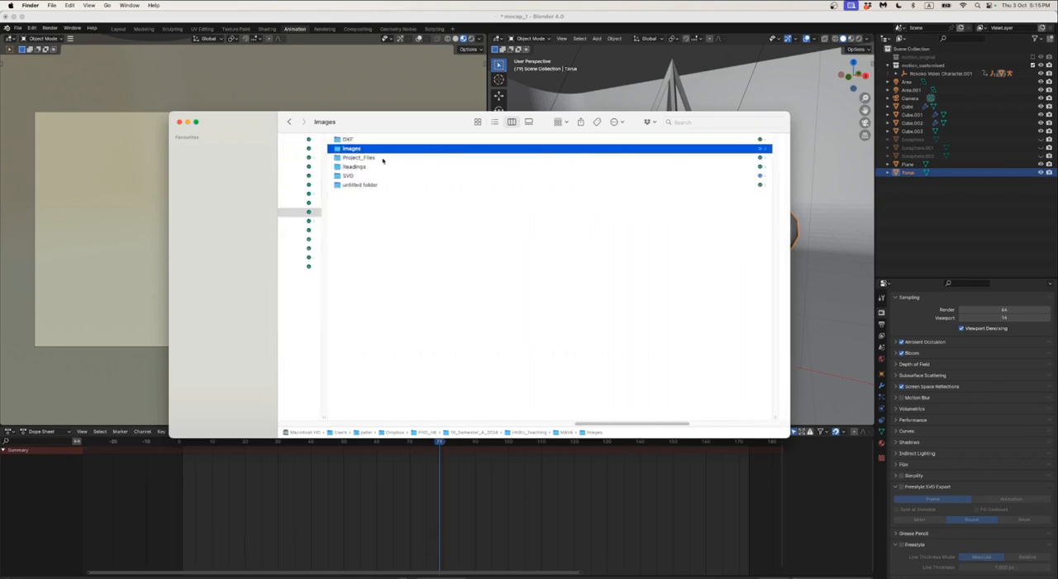
click(371, 185)
Preview the PNG images in the untitled folder one after another through legs_torso.png, and return to Blender
click(367, 140)
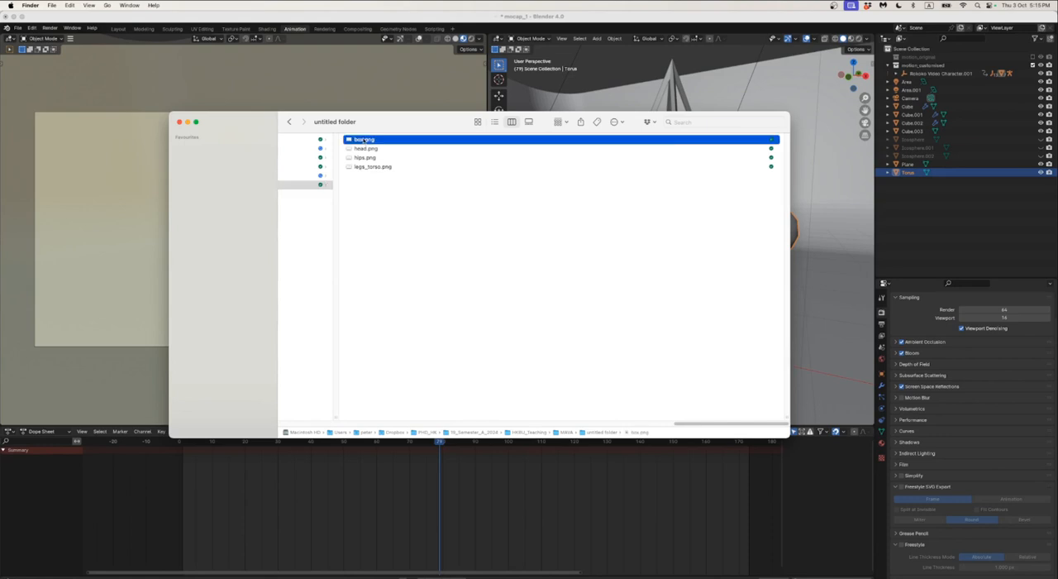
key(space)
key(Down)
key(Down)
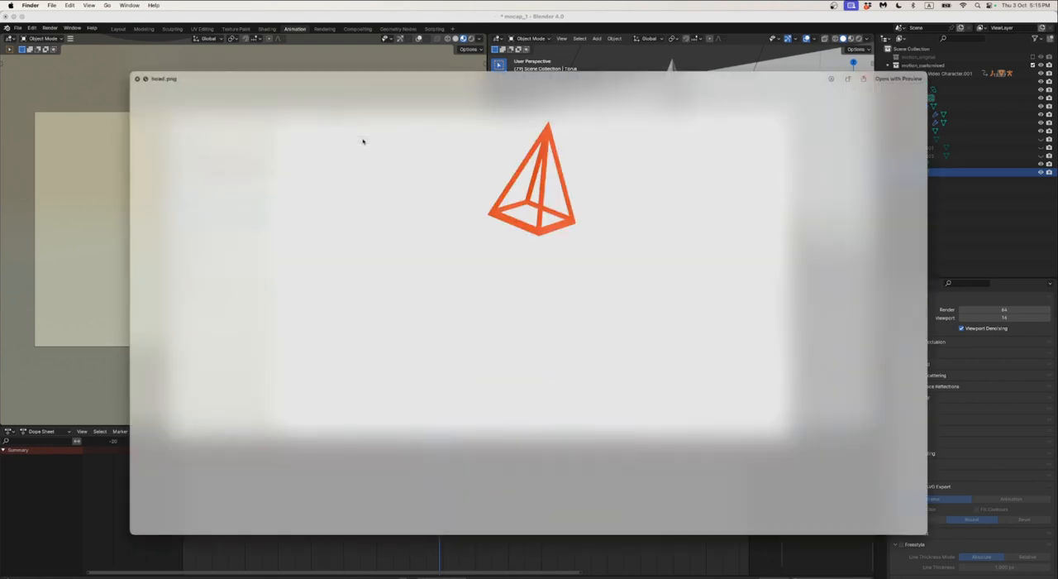
key(Down)
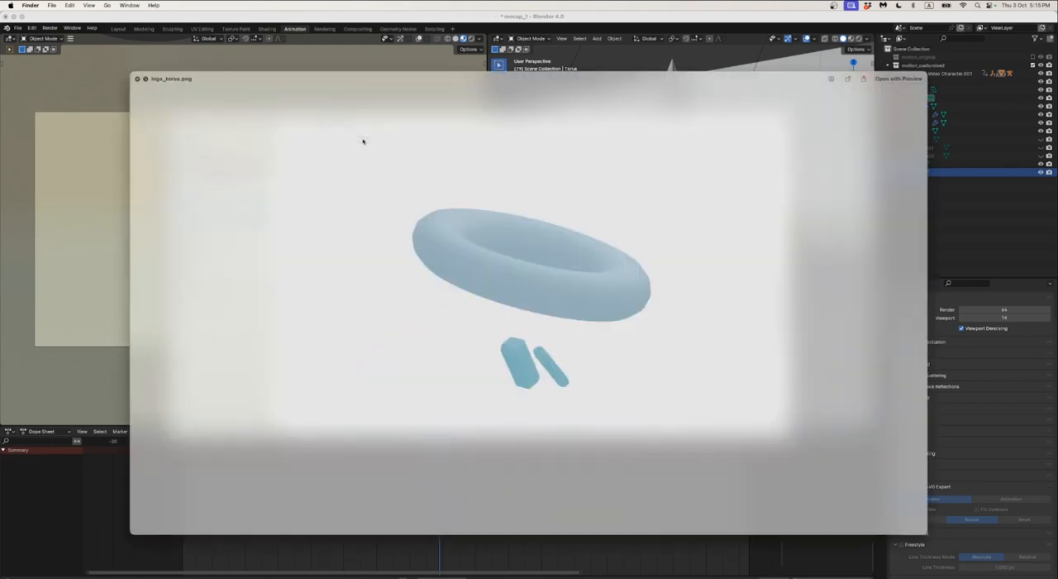
key(space)
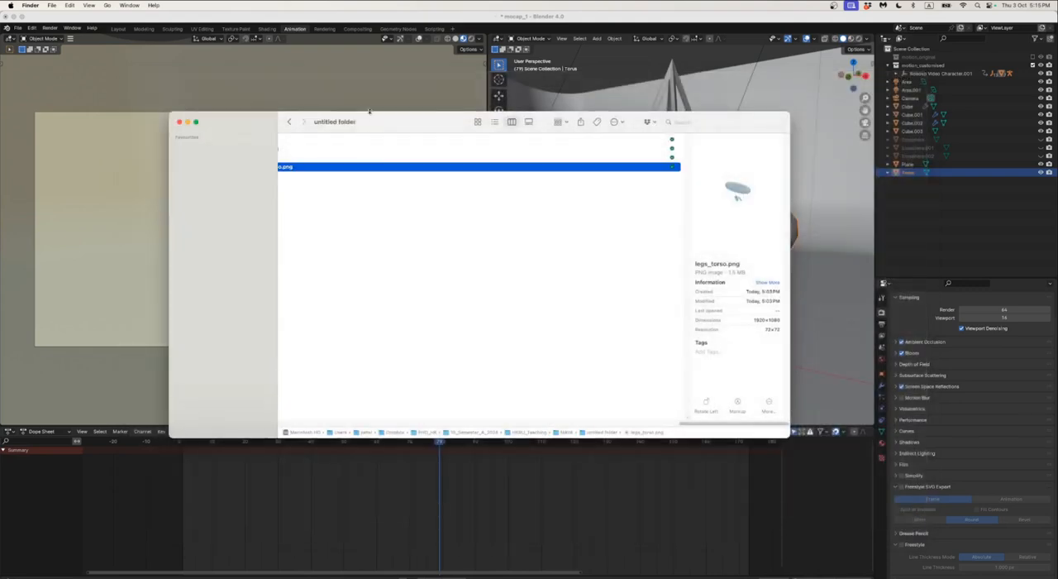
key(super+Tab)
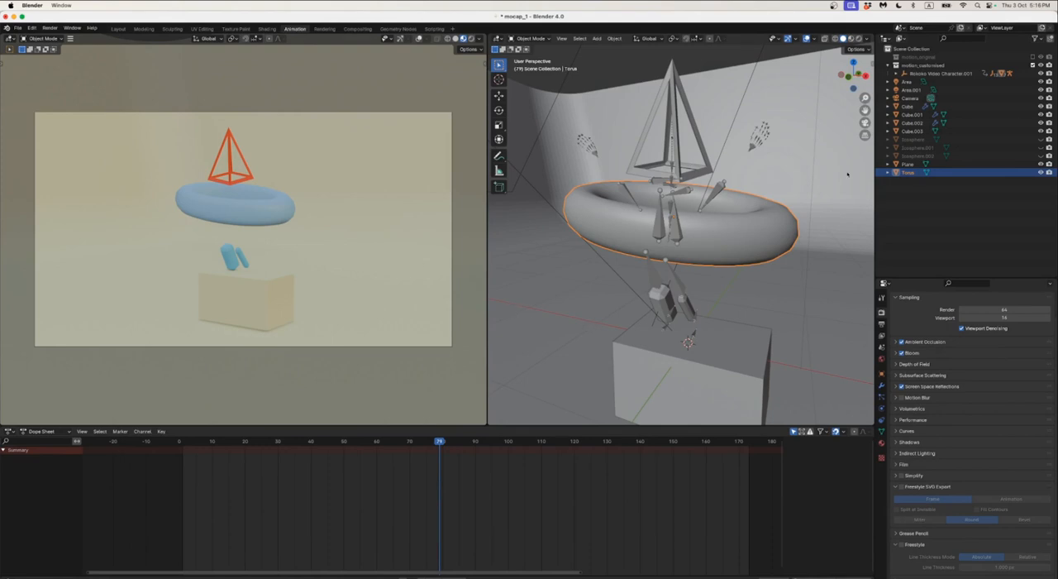
Rename the Cube object as head and the Torus object as torso
double_click(907, 107)
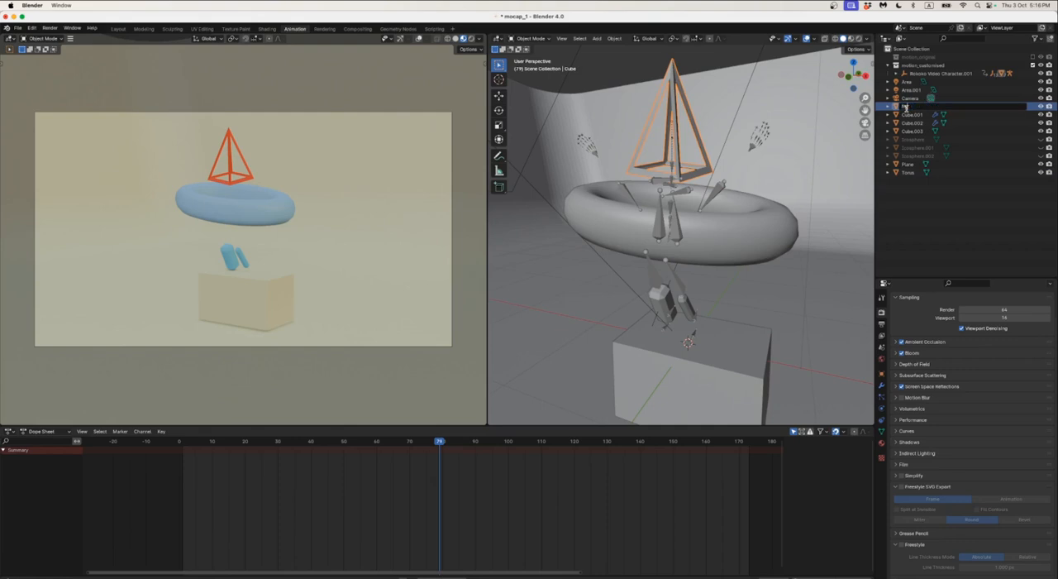
text(head)
key(Return)
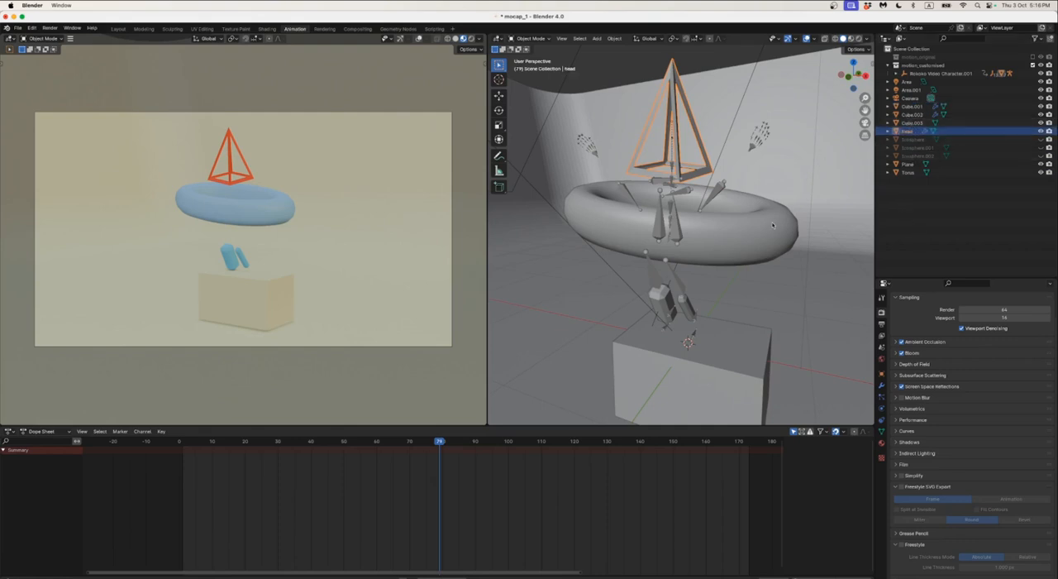
click(908, 172)
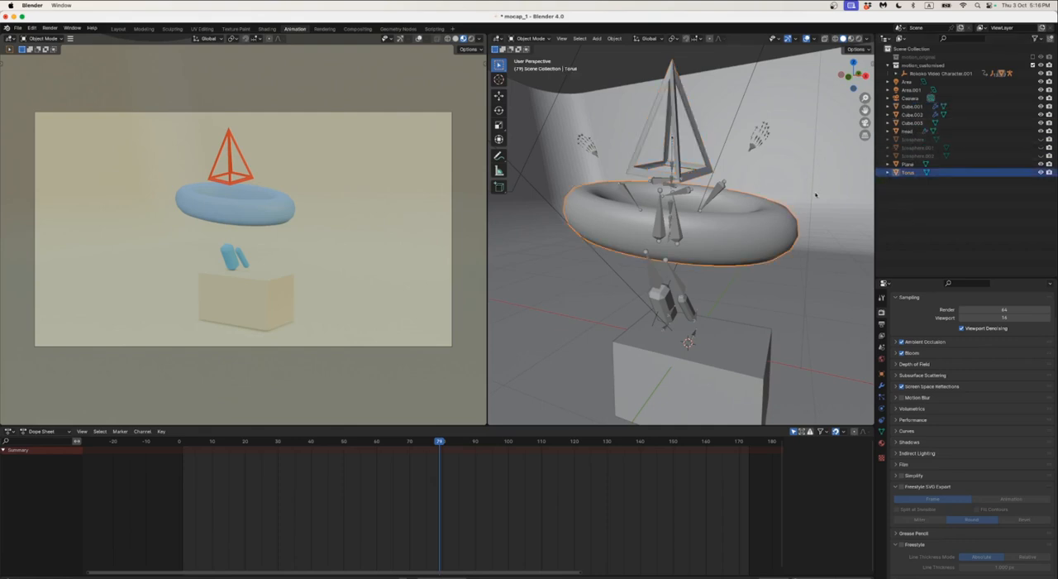
double_click(908, 173)
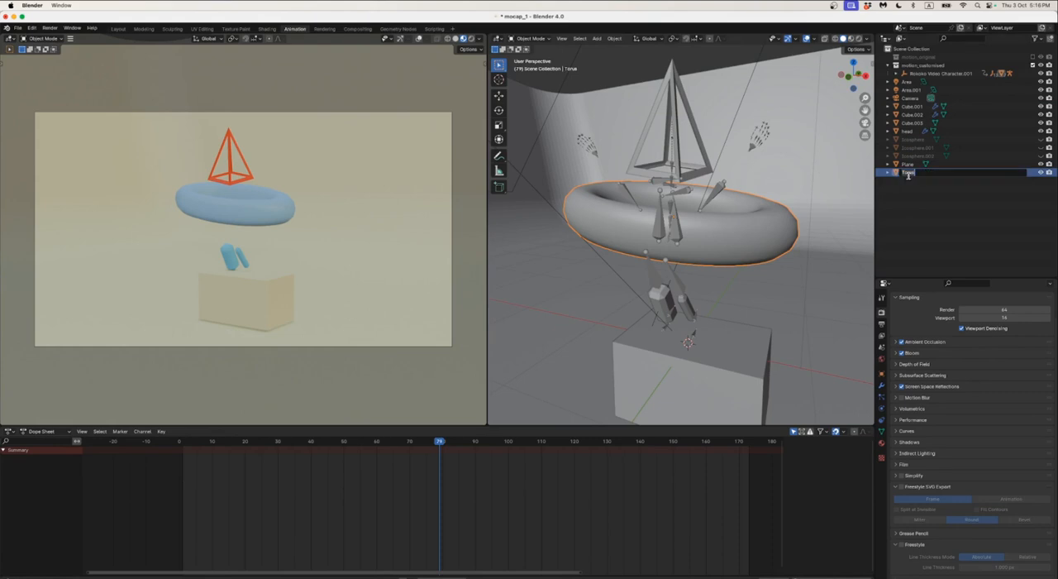
text(f)
text(orso)
key(Return)
Rename the Plane object as background
click(908, 163)
double_click(907, 165)
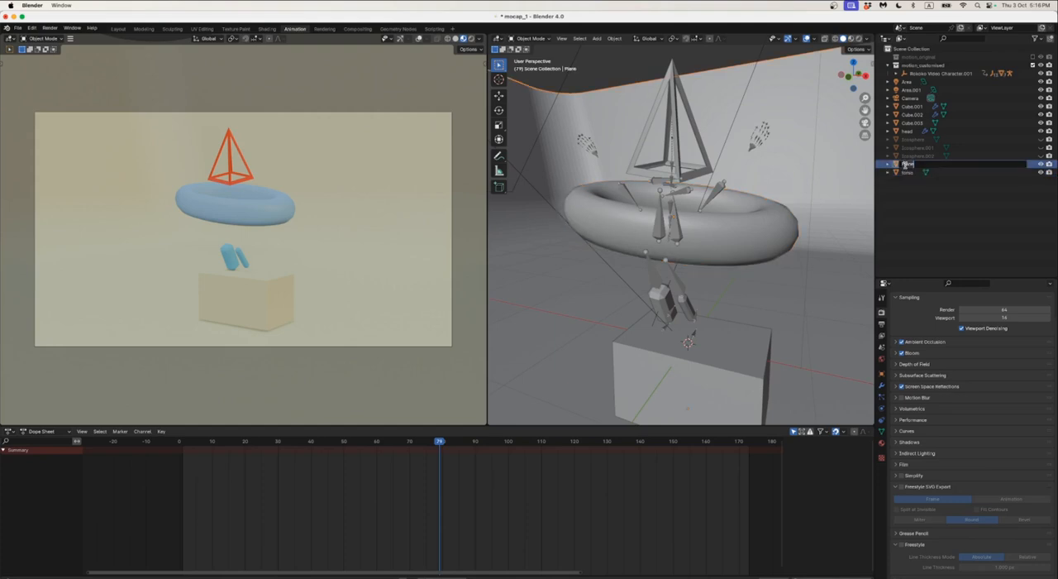
text(background)
key(Return)
Show the three hidden icosphere objects in the viewport again
click(1041, 148)
click(1041, 156)
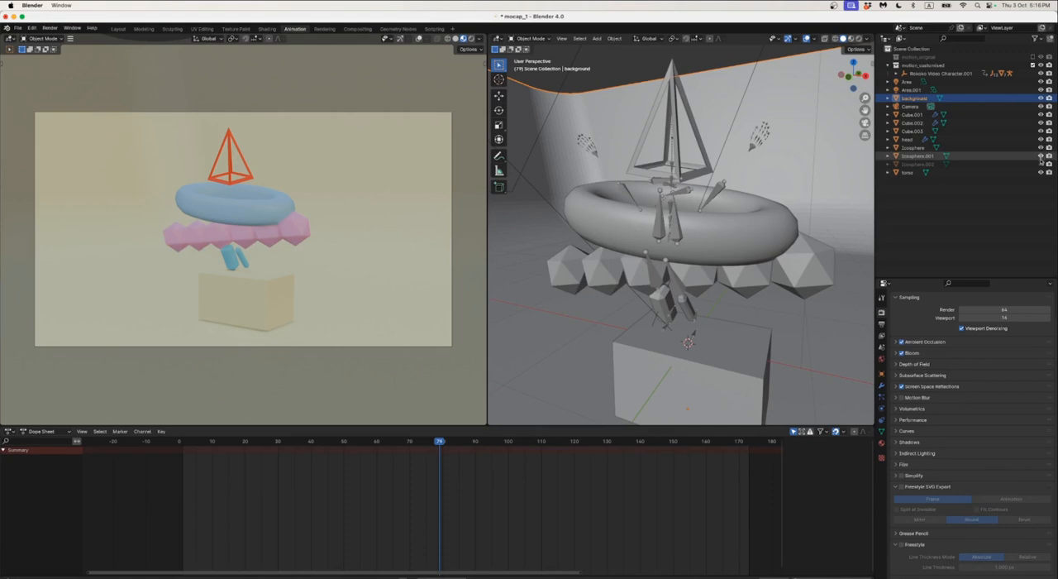
click(1041, 156)
click(1041, 156)
click(1041, 164)
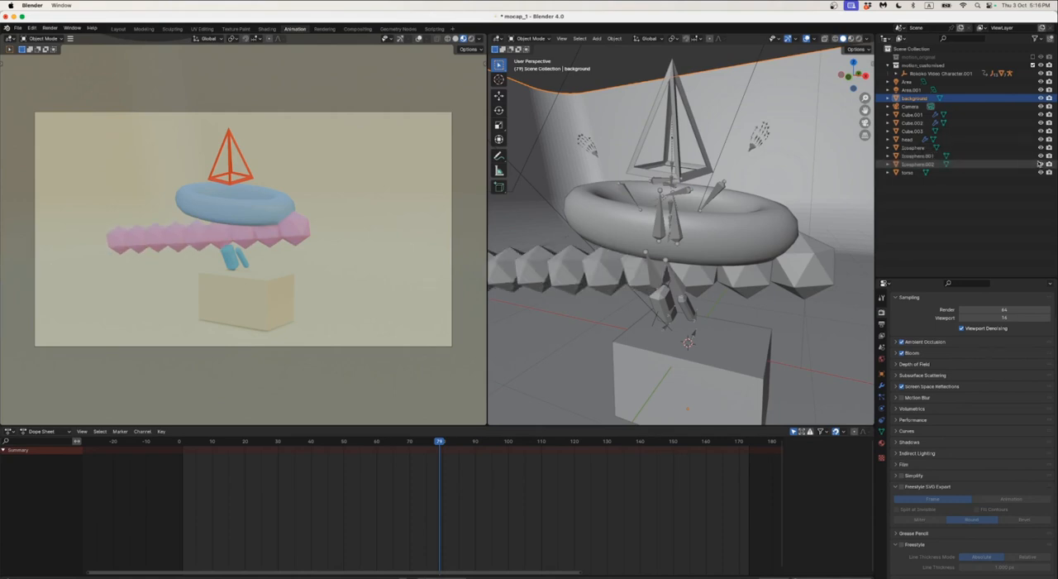
Rename the Icosphere, Icosphere.001 and Icosphere.002 objects as hips1, hips2 and hips3
double_click(906, 147)
text(h)
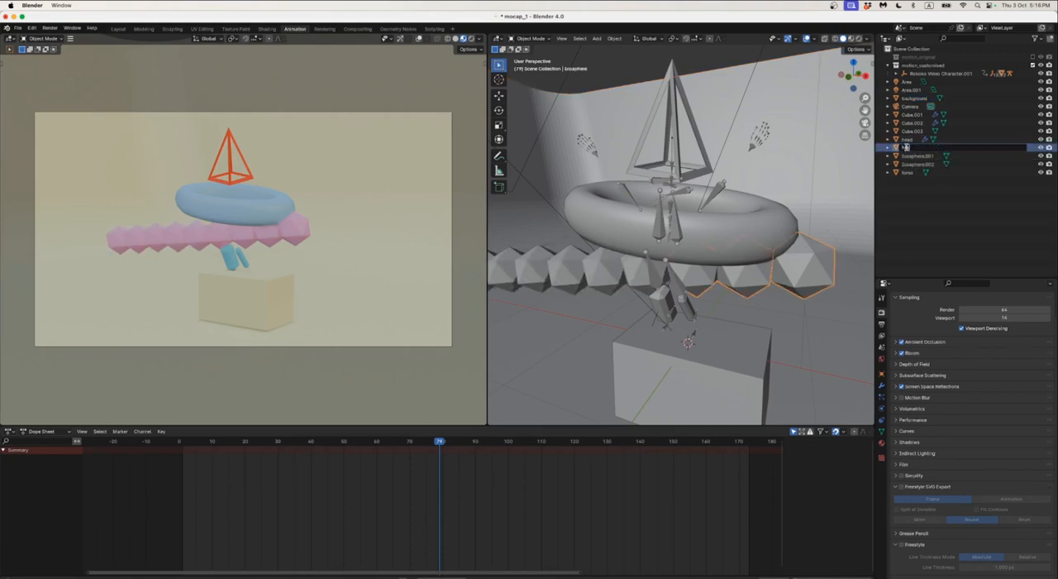
text(ips1)
double_click(912, 156)
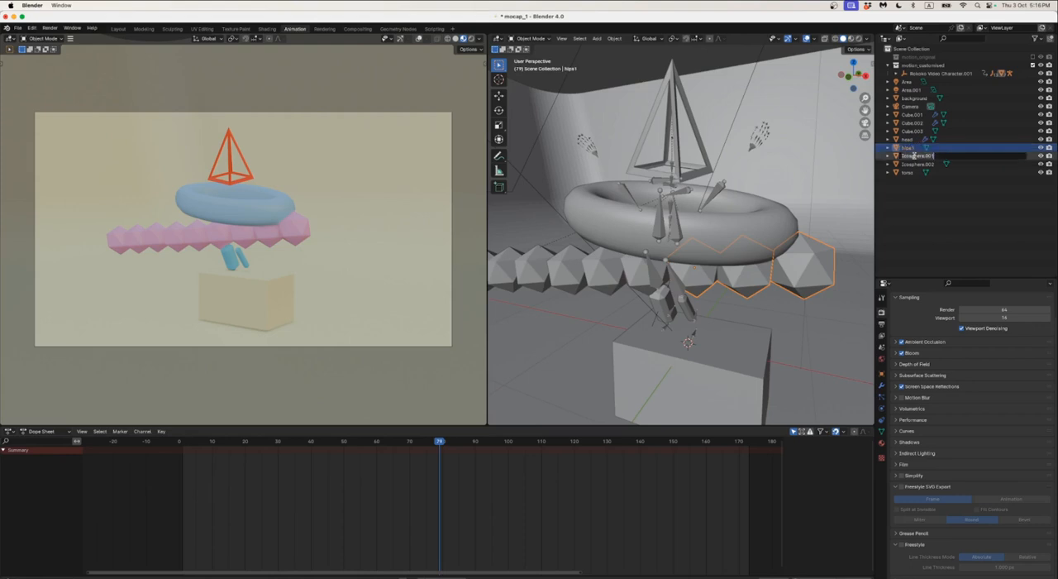
text(hips2)
double_click(930, 164)
text(hips3)
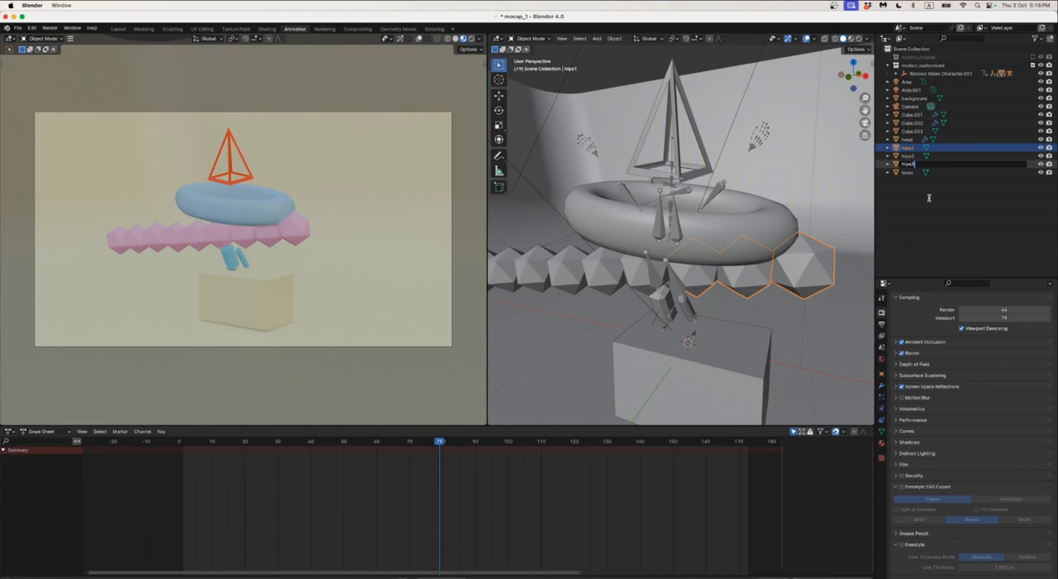
key(Return)
Rename the Cube.003 object as box
click(913, 131)
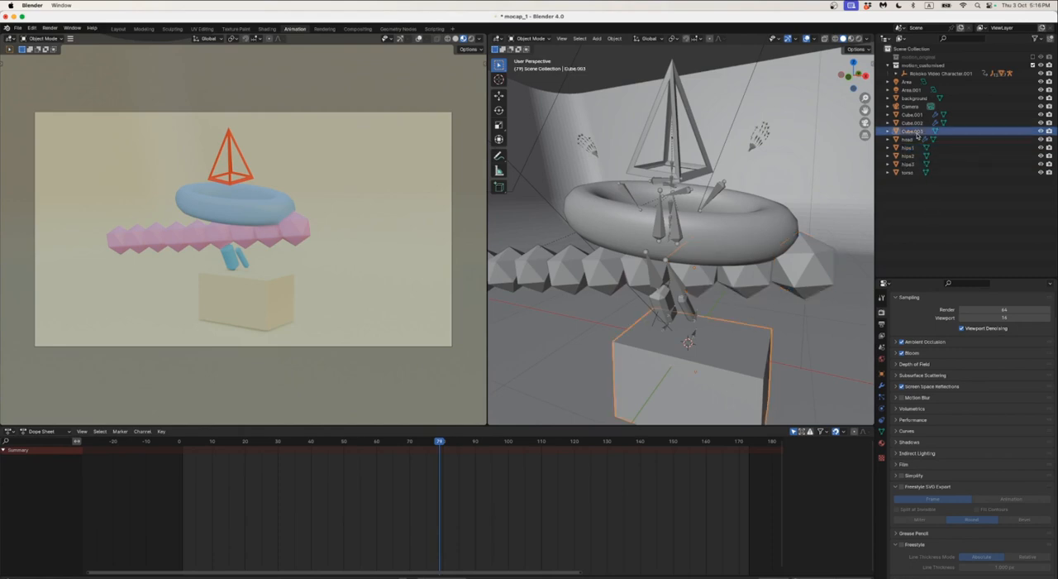
double_click(915, 132)
text(box)
key(Return)
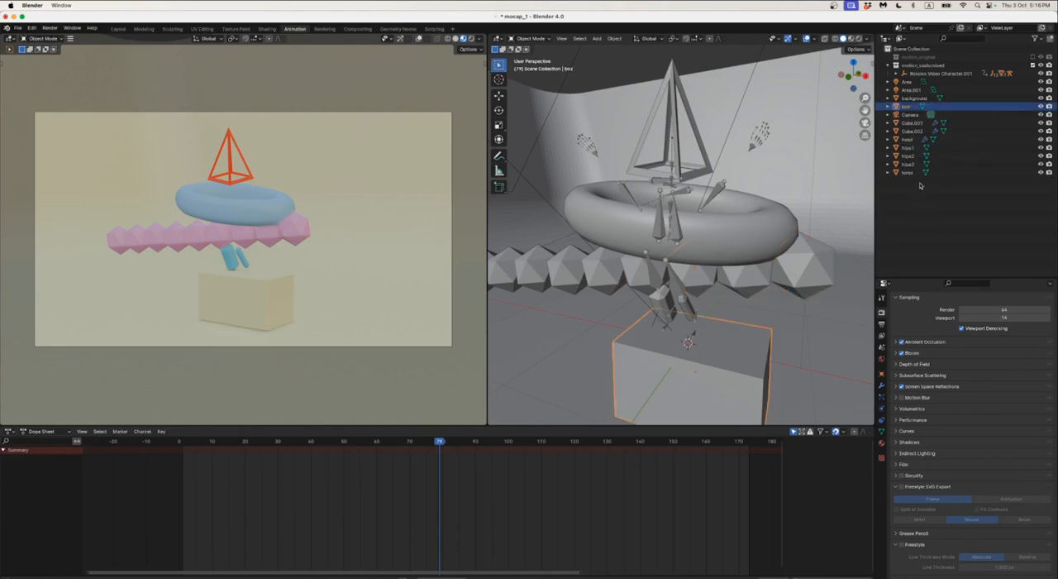
Rename Cube.002 as leg1 and Cube.001 as leg2
click(915, 132)
double_click(916, 132)
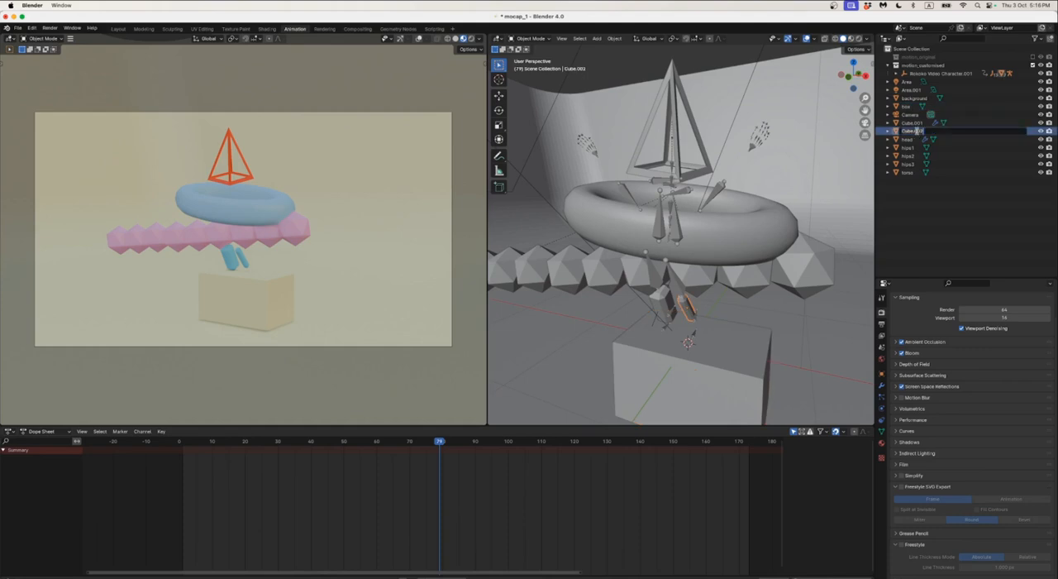
text(leg1)
double_click(915, 123)
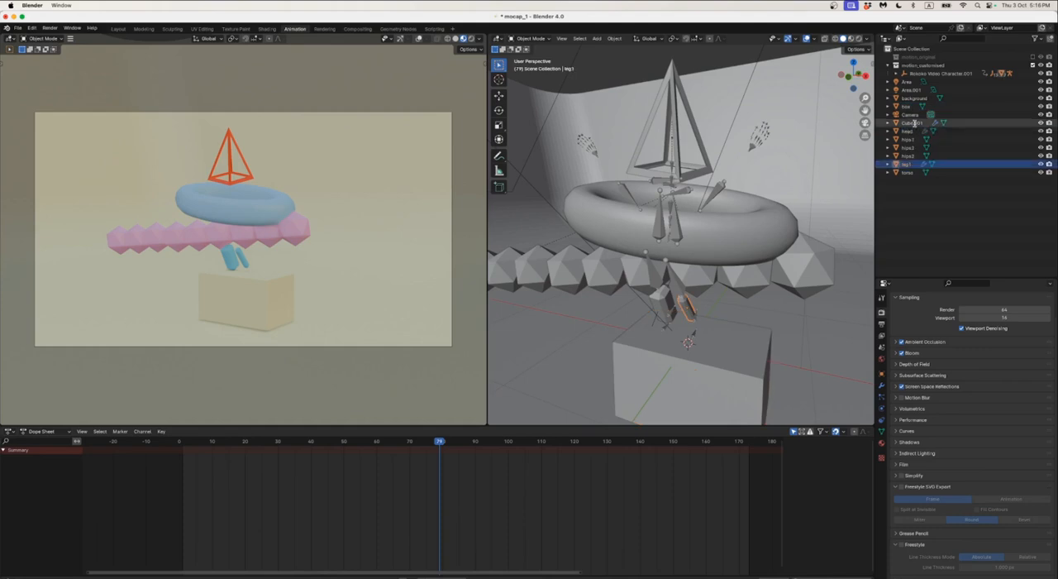
text(leg2)
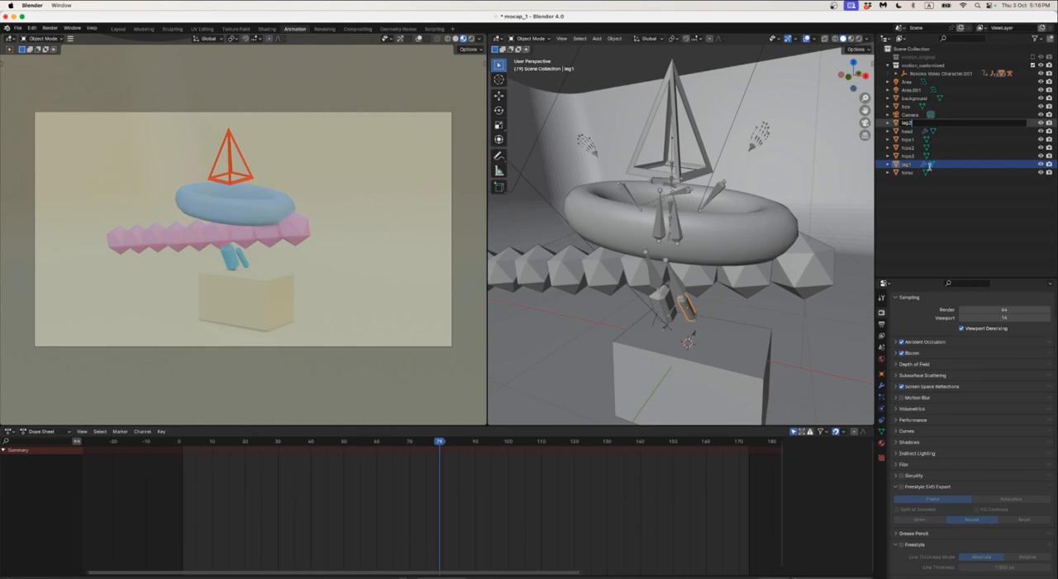
key(Return)
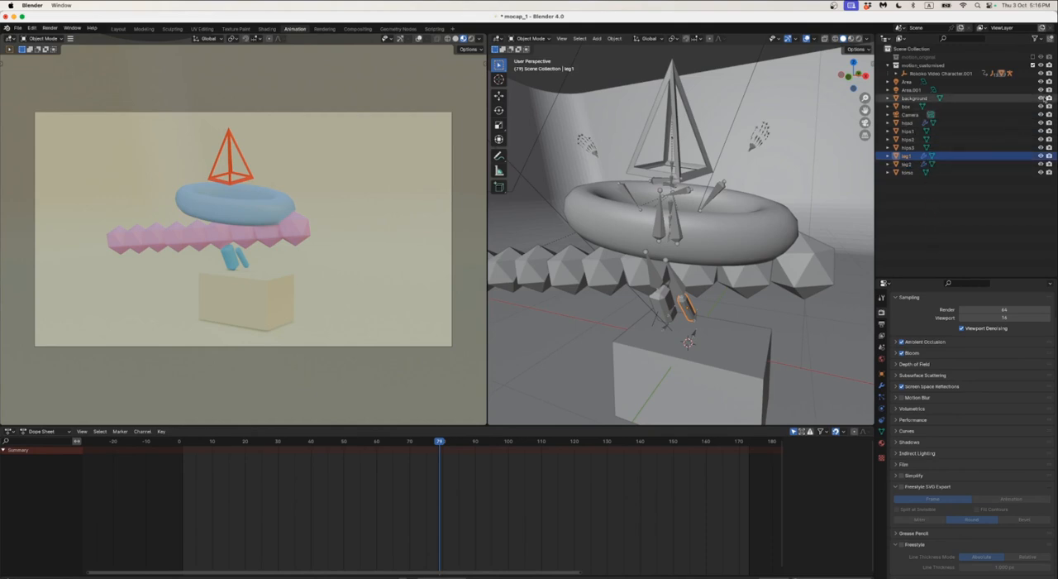
Hide the background, box, hips1, hips2, hips3, leg1, leg2 and torso objects in the viewport
click(1041, 98)
click(1041, 106)
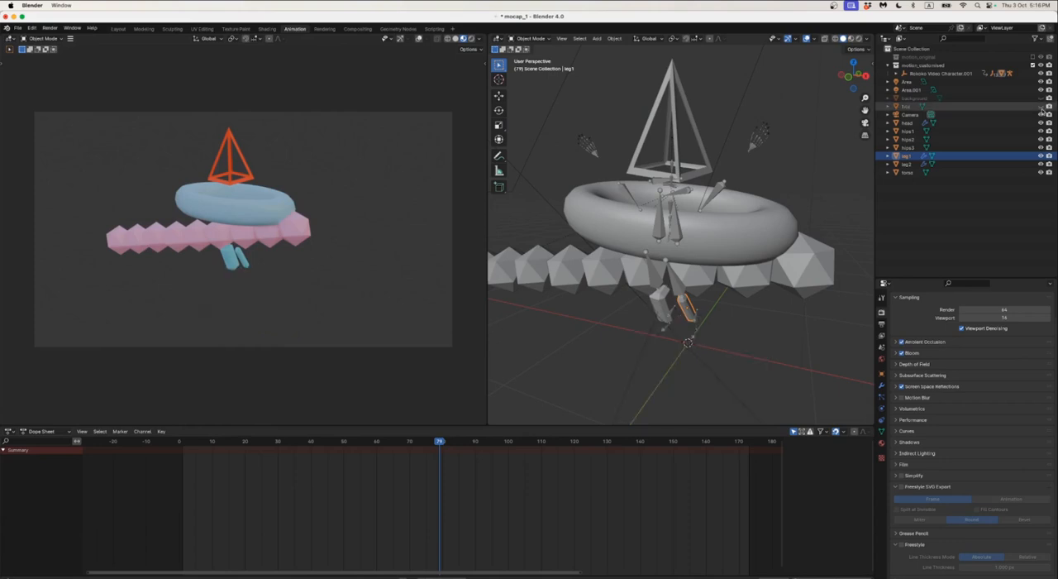
click(1041, 131)
click(1042, 139)
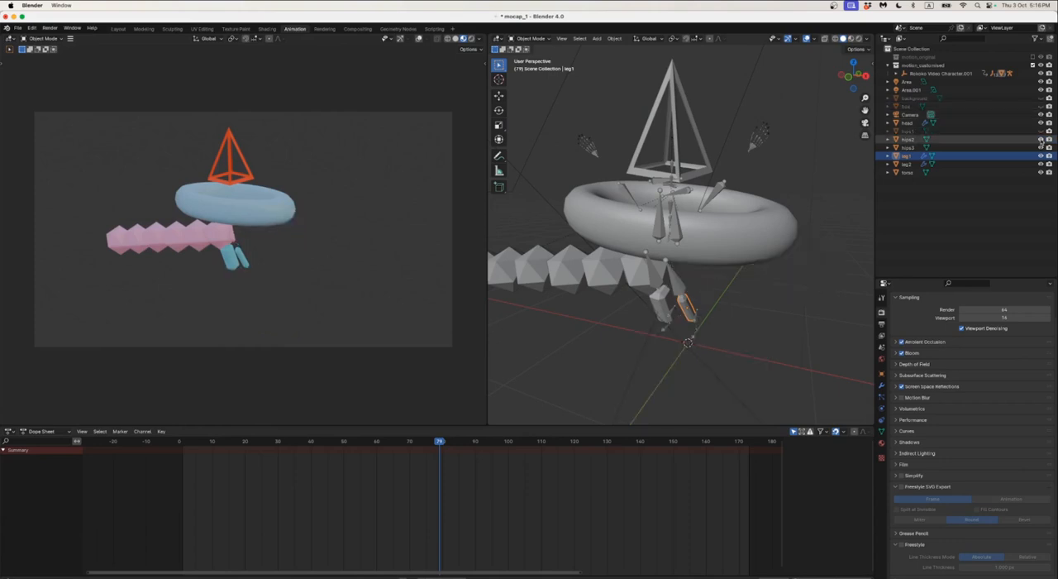
click(1041, 148)
click(1041, 155)
click(1041, 163)
click(1042, 172)
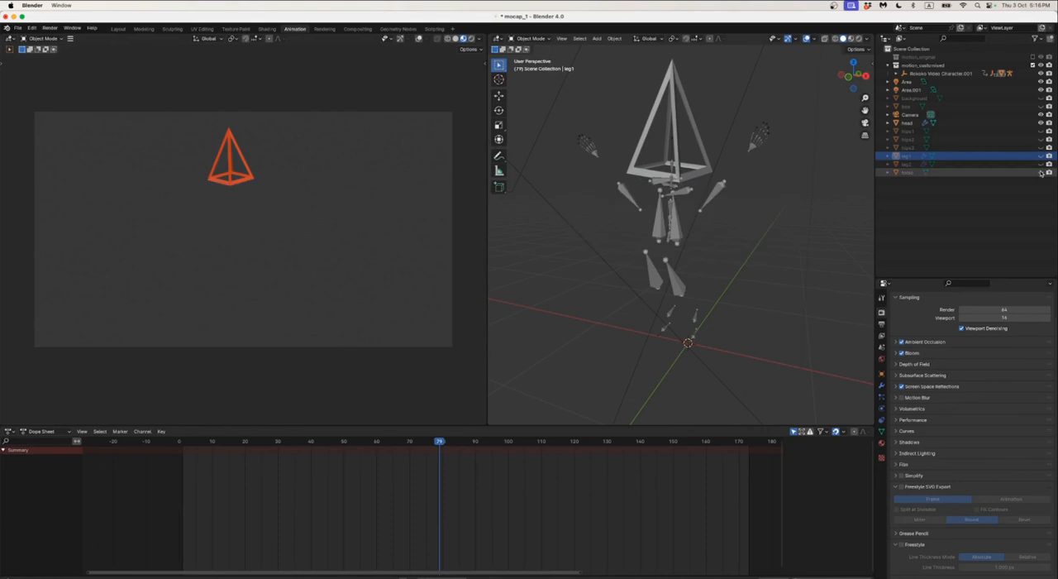
Exclude the hidden torso, leg and hips objects from rendering as well, keeping head renderable
click(1050, 173)
click(1050, 165)
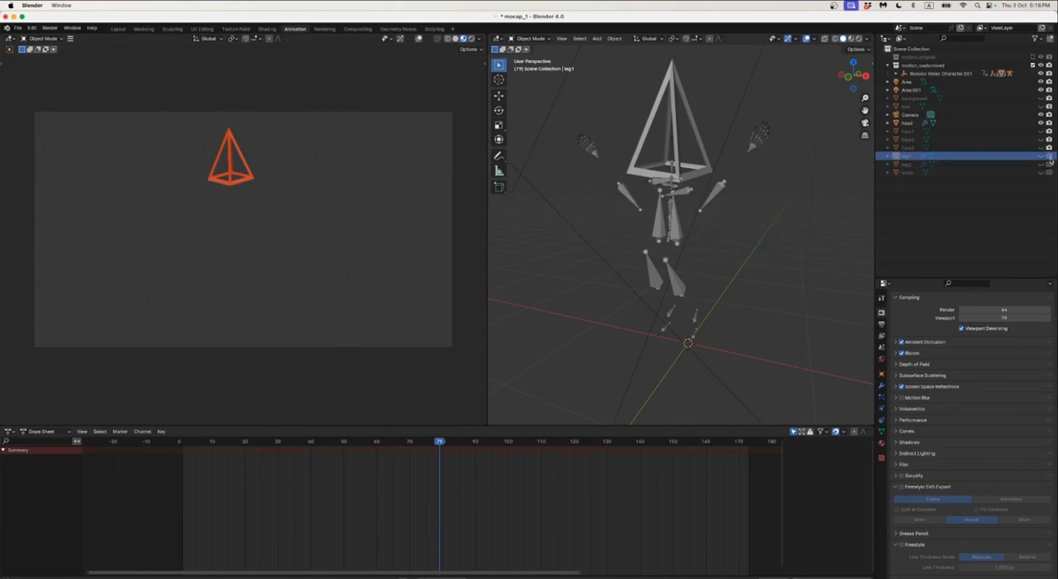
click(1050, 156)
click(1051, 148)
click(1050, 140)
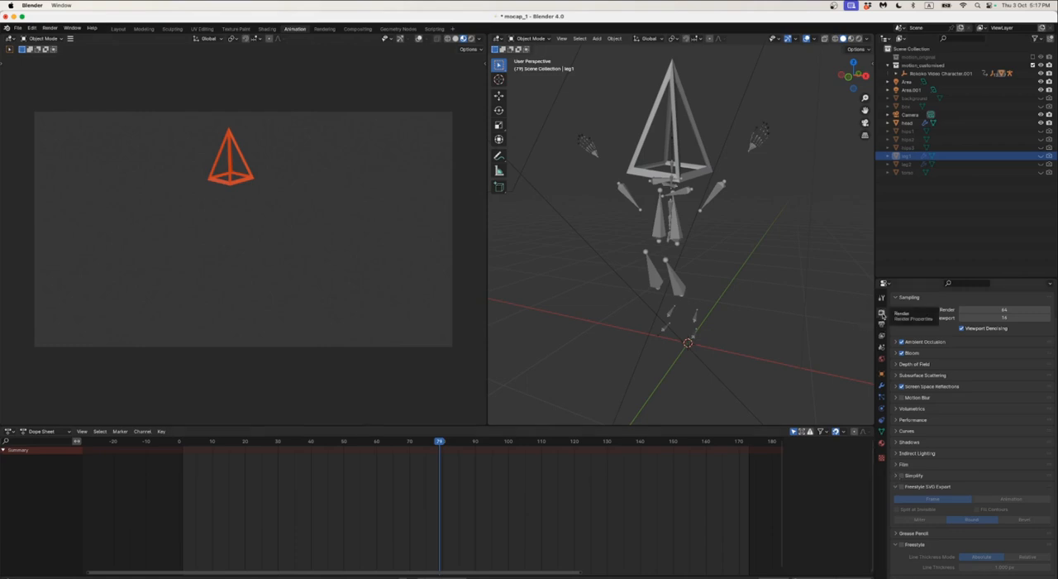
Enable the transparent film background for renders and go back one frame to frame 78
click(900, 465)
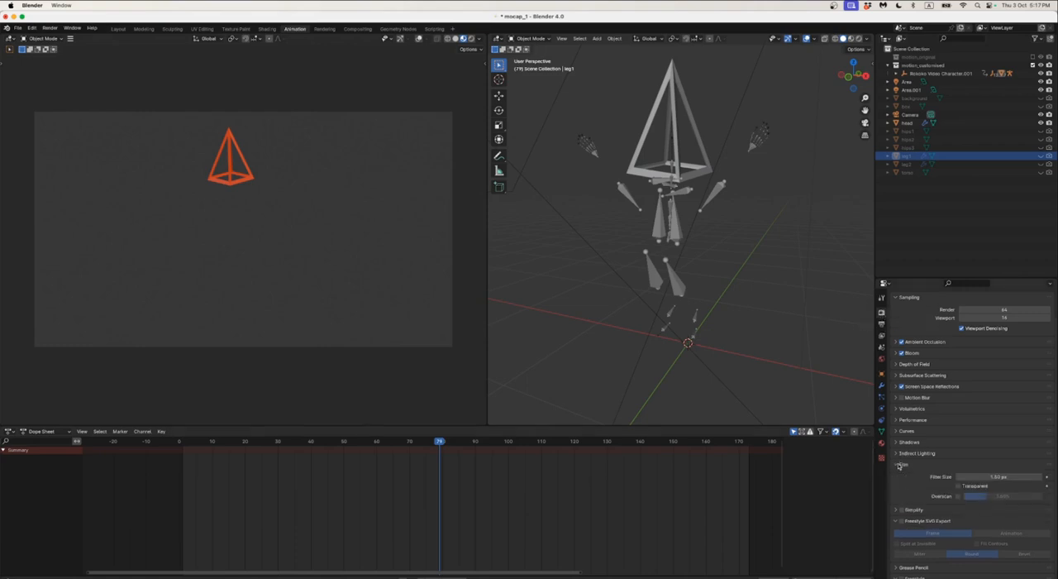
click(959, 486)
key(Left)
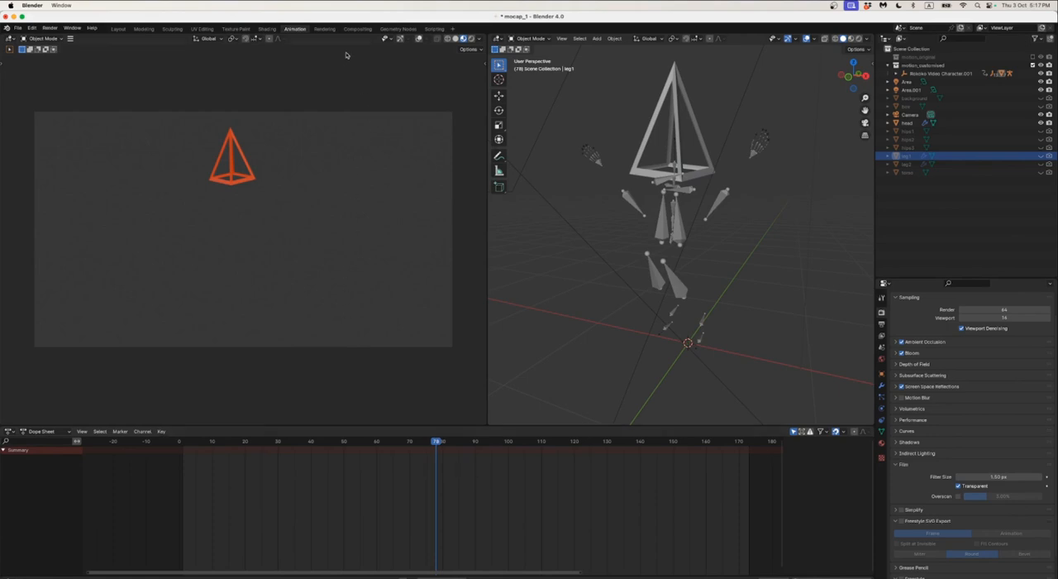
Open the head object's material for shading and copy the hex value of its base color
click(268, 29)
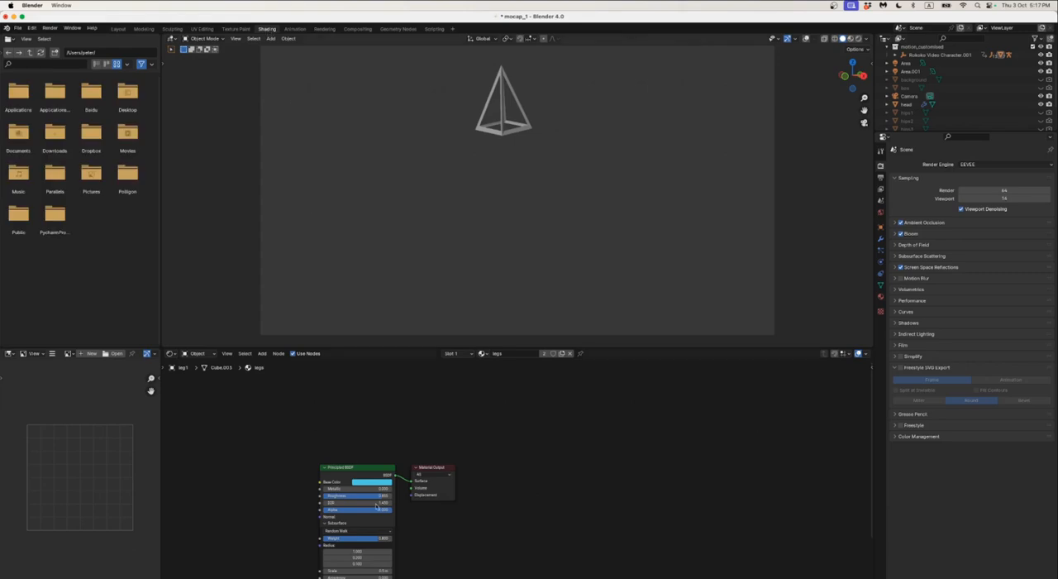
click(501, 139)
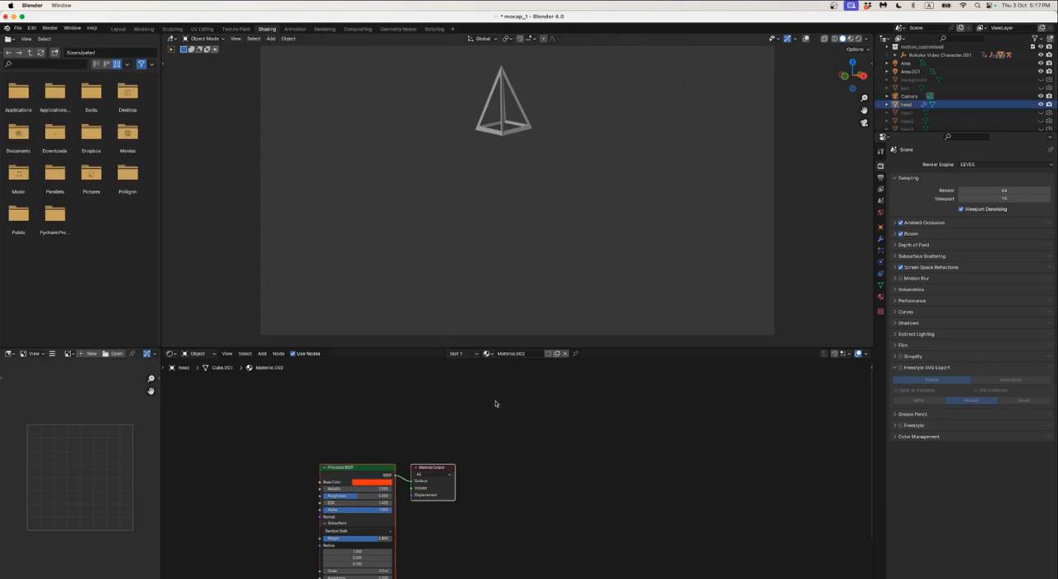
scroll(518, 458, up, 3)
click(437, 427)
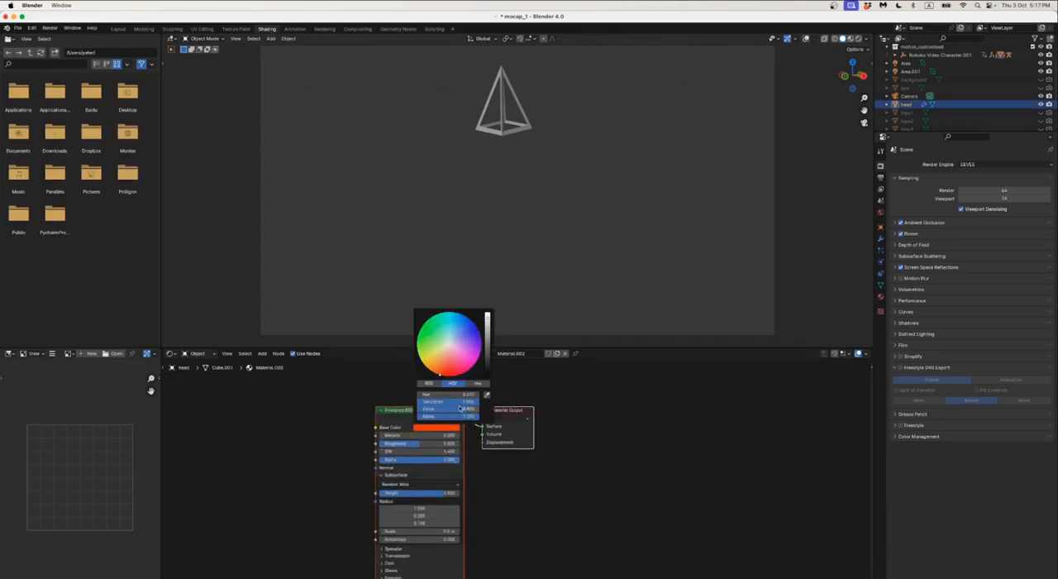
click(478, 384)
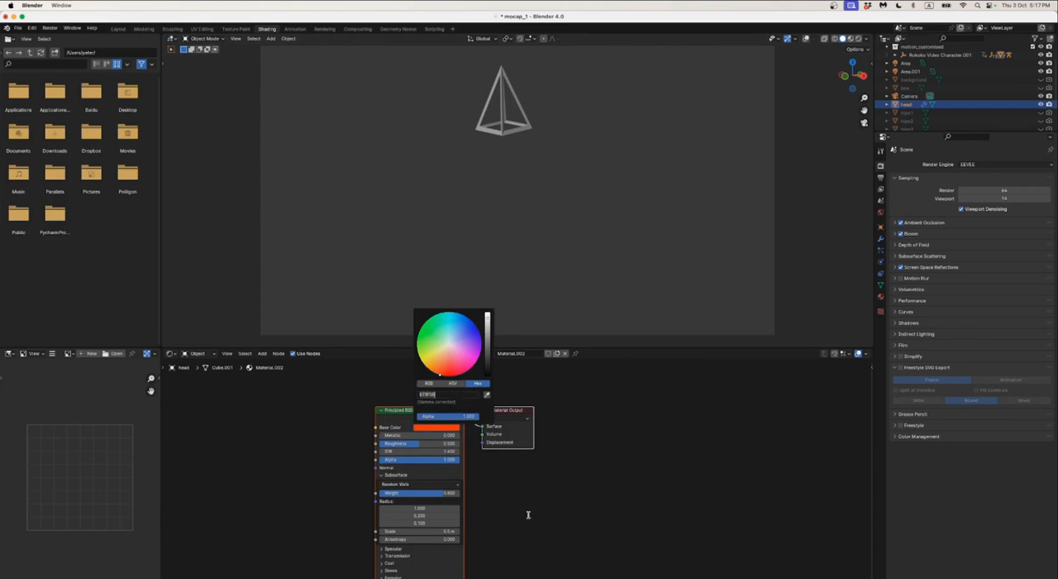
Expand the Emission settings of the head's Principled BSDF node and switch the viewport to rendered shading
scroll(543, 524, down, 4)
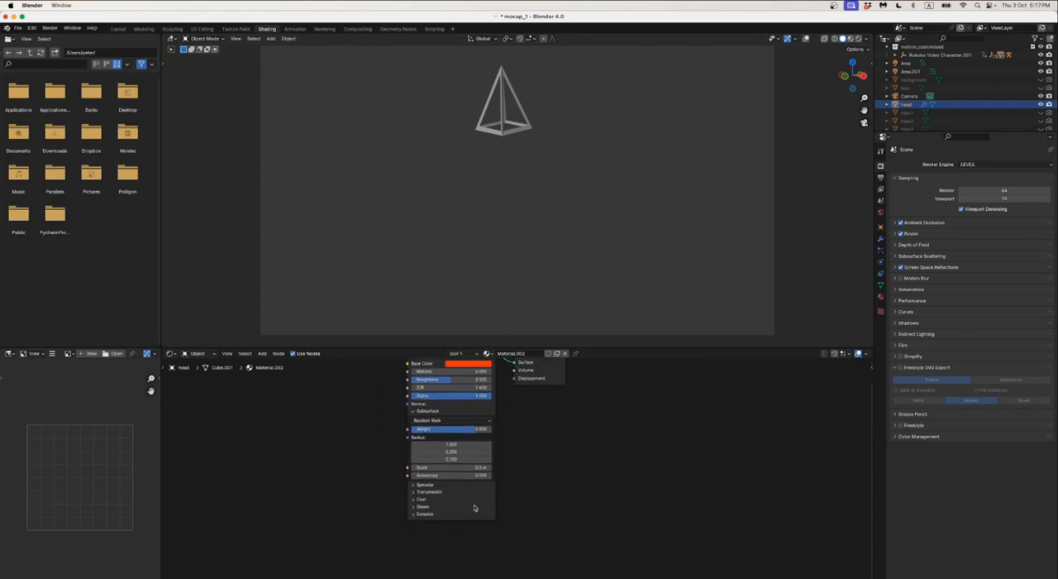
click(416, 515)
key(shift+z)
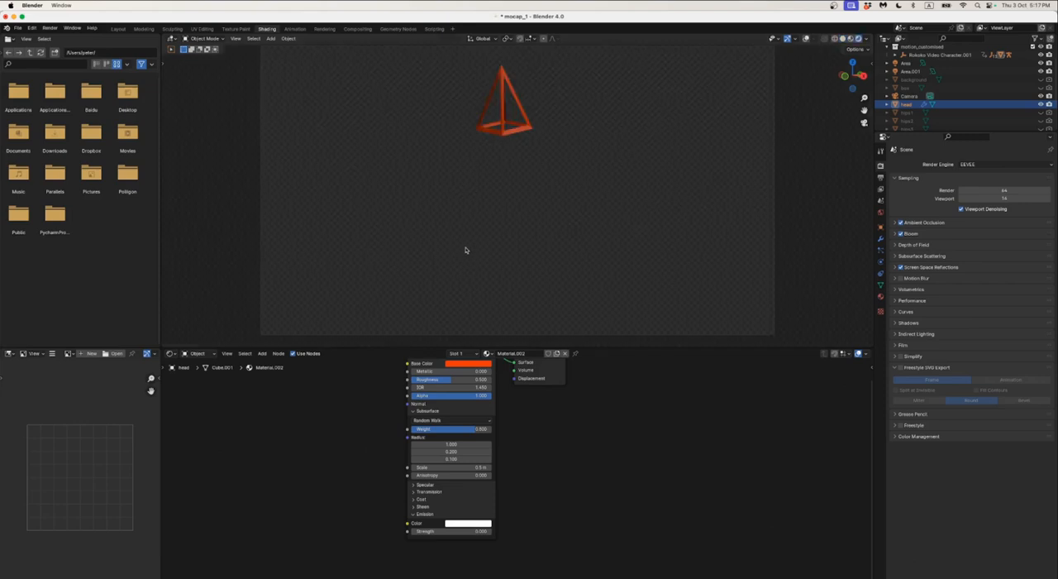
key(z)
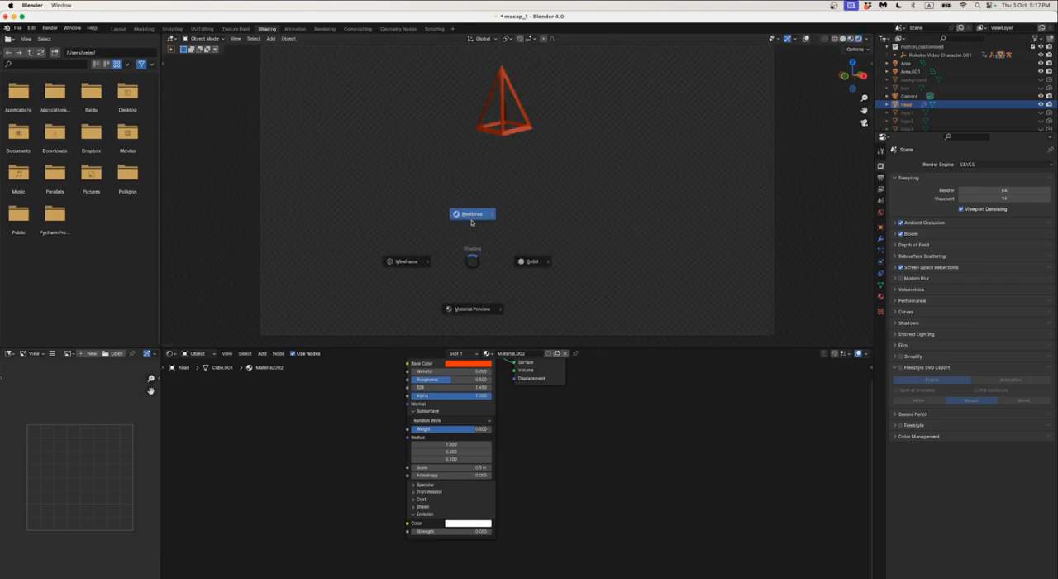
click(472, 219)
Set the head material's emission color to the copied base-color hex value and its emission strength to 1
click(470, 523)
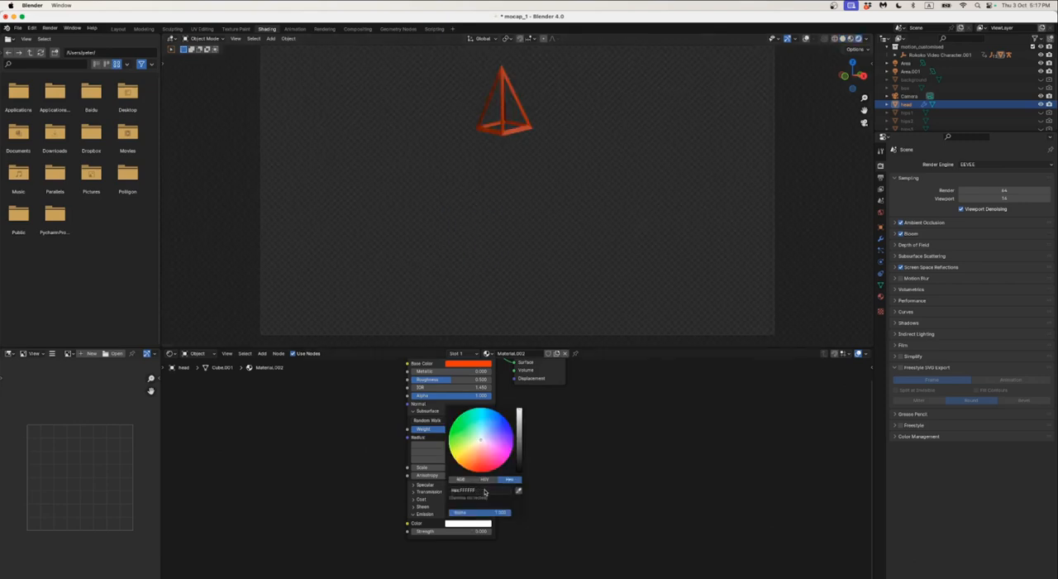
click(483, 491)
text(E73F00)
key(Return)
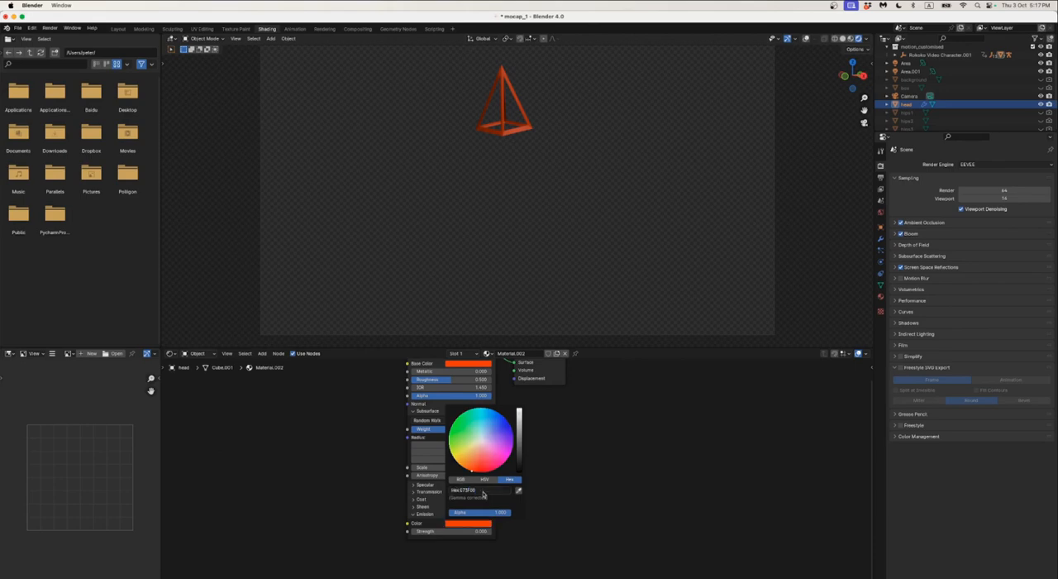
click(472, 533)
text(1)
key(Return)
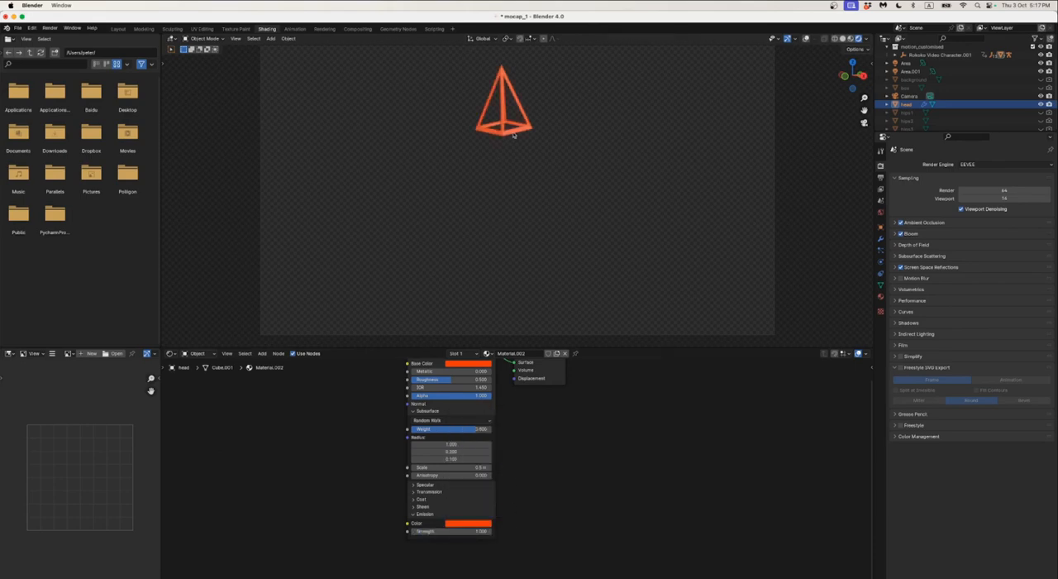
Render the current frame of the head as a still image
scroll(509, 152, down, 1)
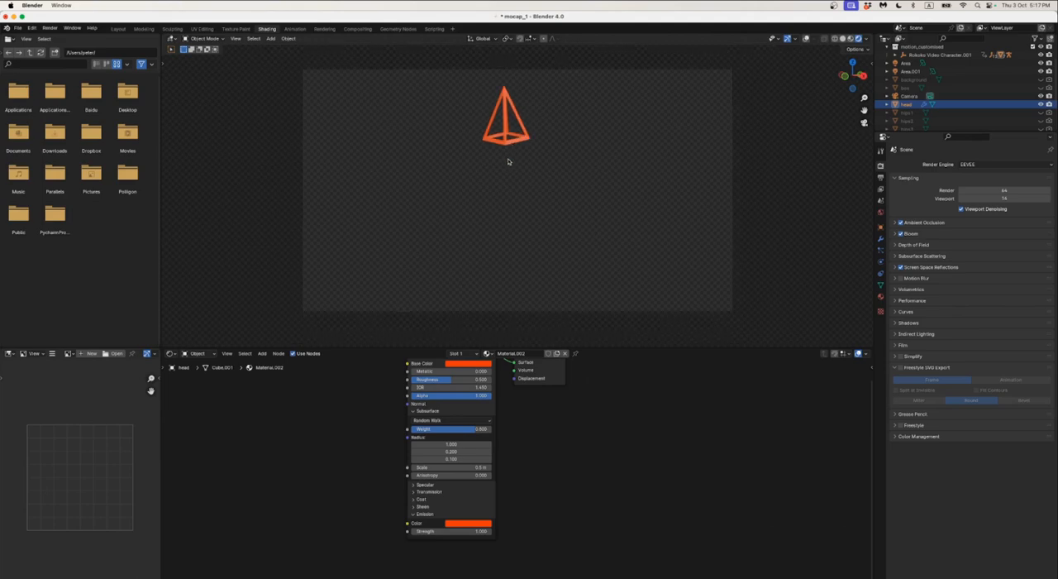
click(49, 28)
click(58, 38)
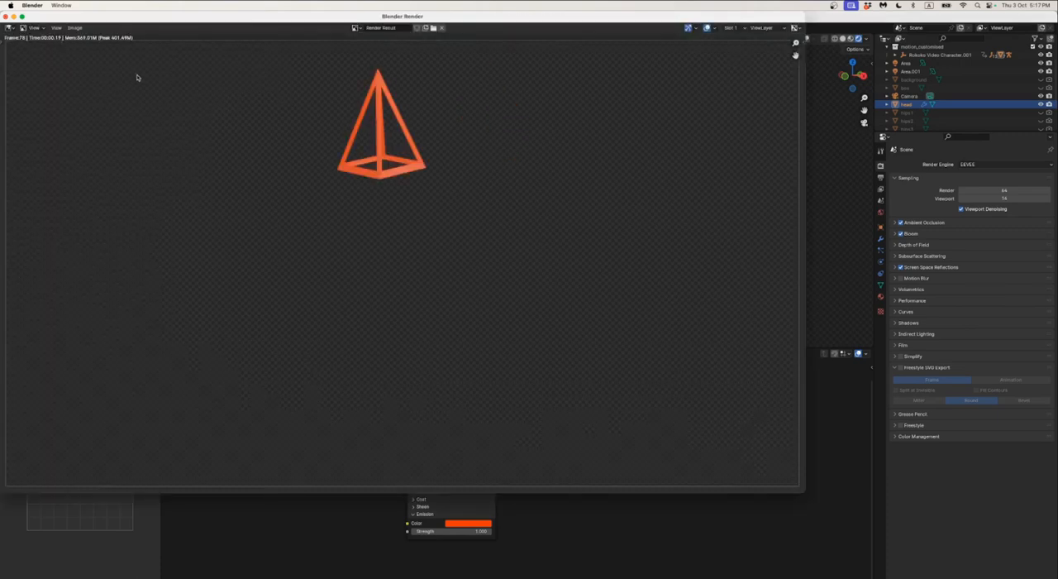
drag(135, 18, 199, 39)
Save the rendered image as head_2.png in the untitled folder inside the MAVA folder
click(139, 47)
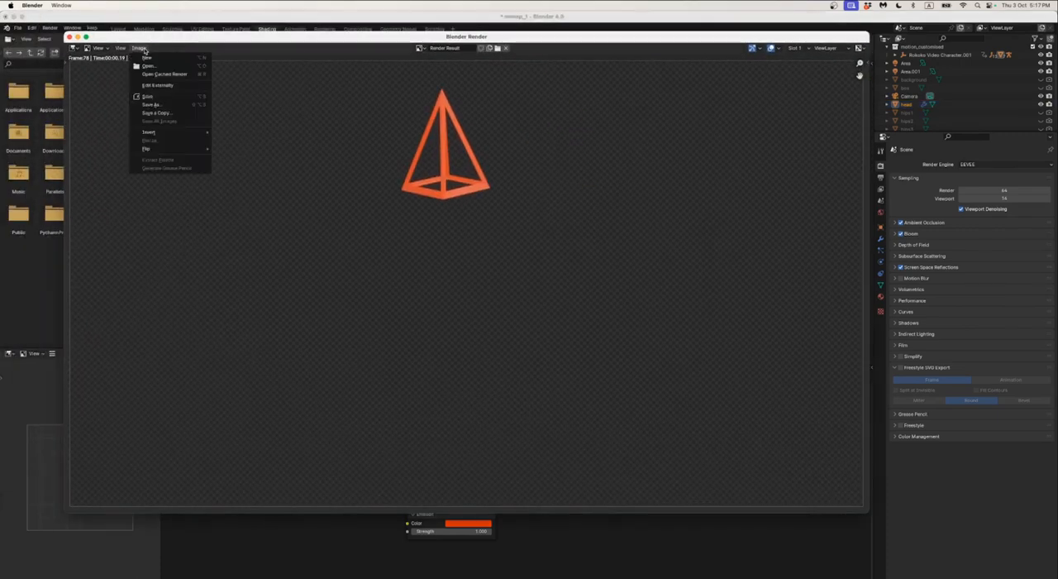
click(159, 106)
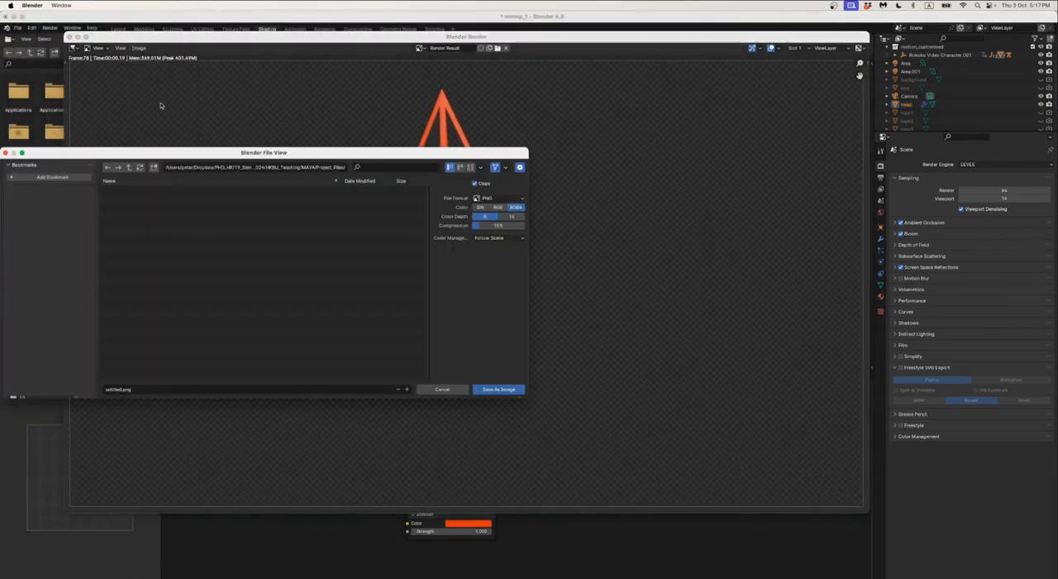
click(128, 169)
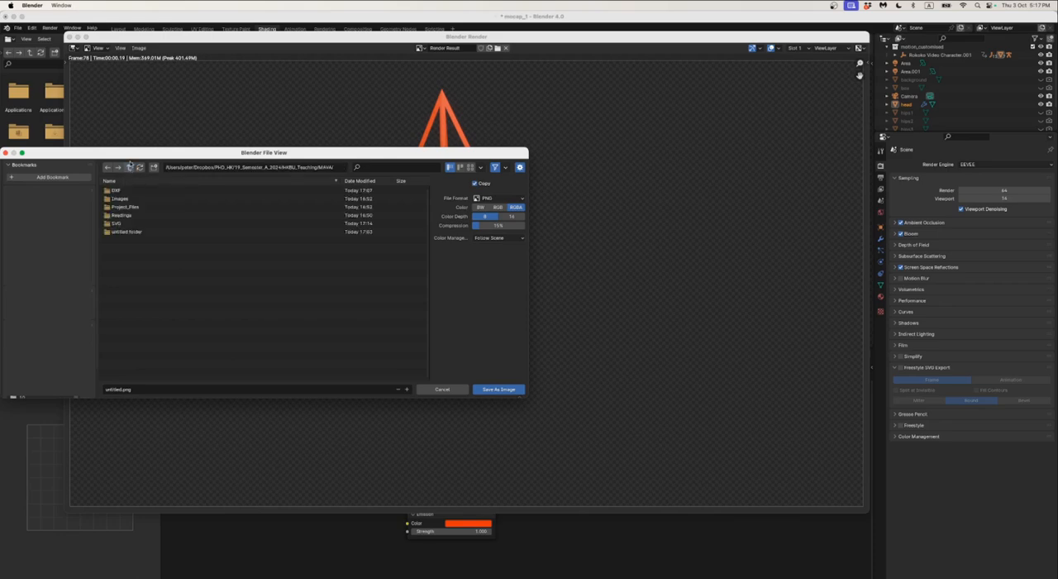
click(125, 232)
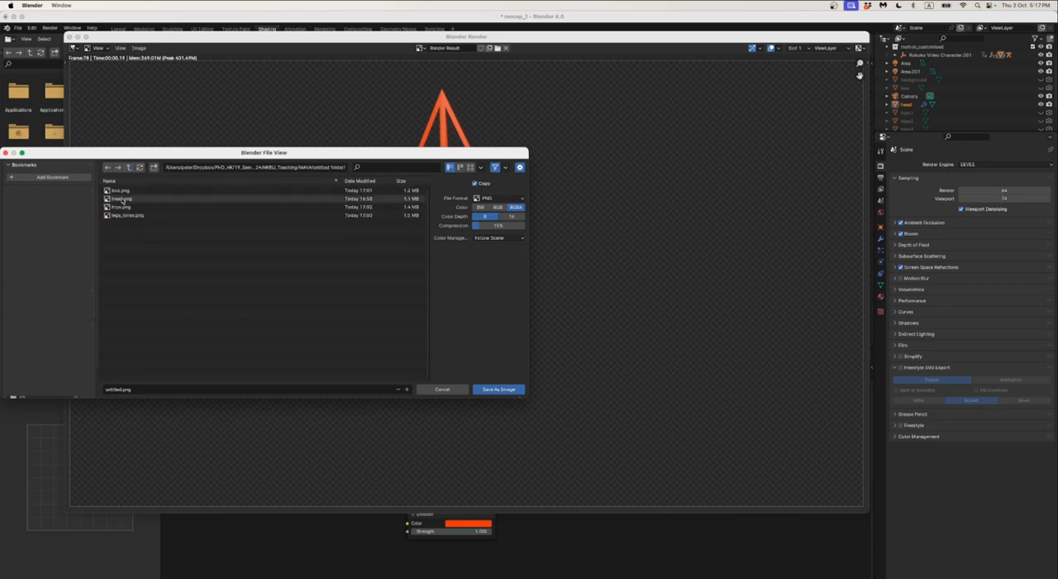
click(99, 388)
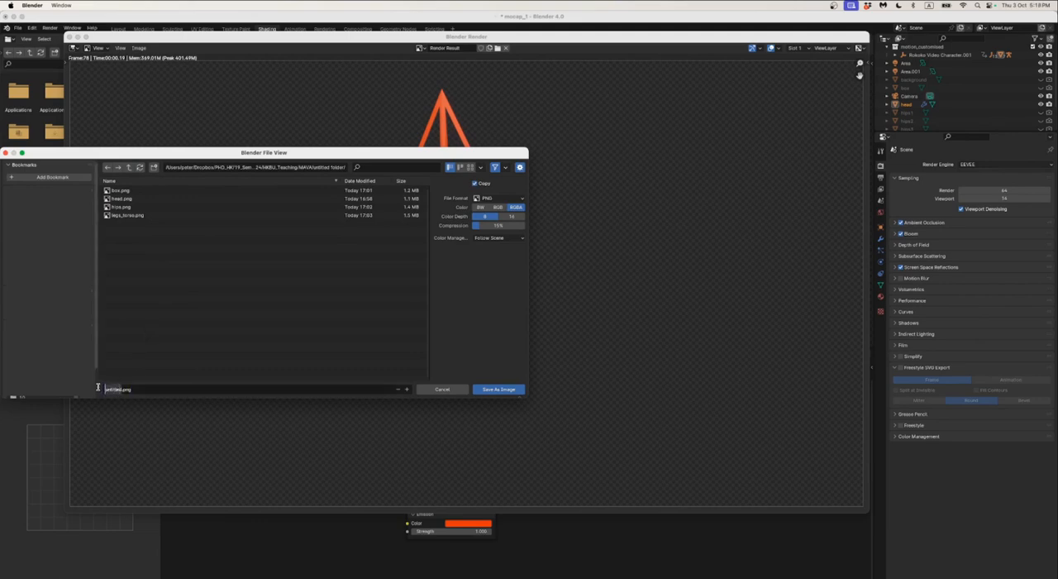
text(head_2)
click(496, 284)
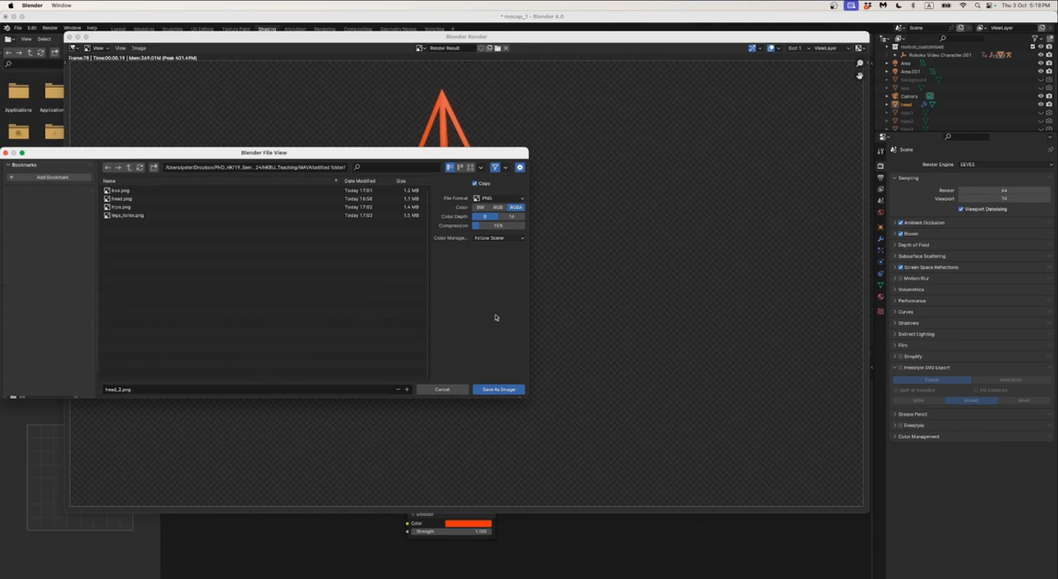
click(498, 389)
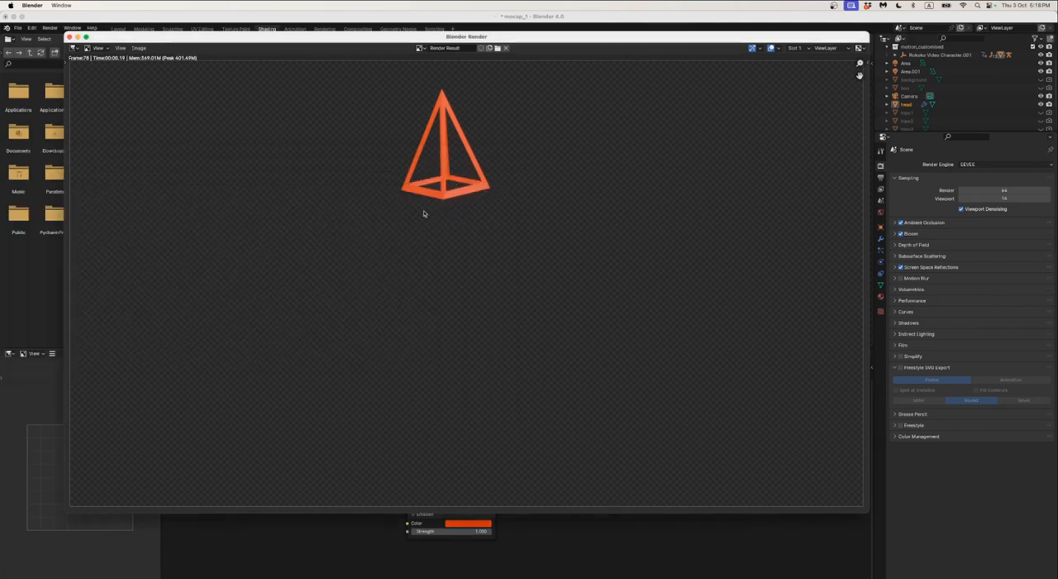
Switch to Finder, preview head.png in the untitled folder, and return to Blender's main window
key(super+Tab)
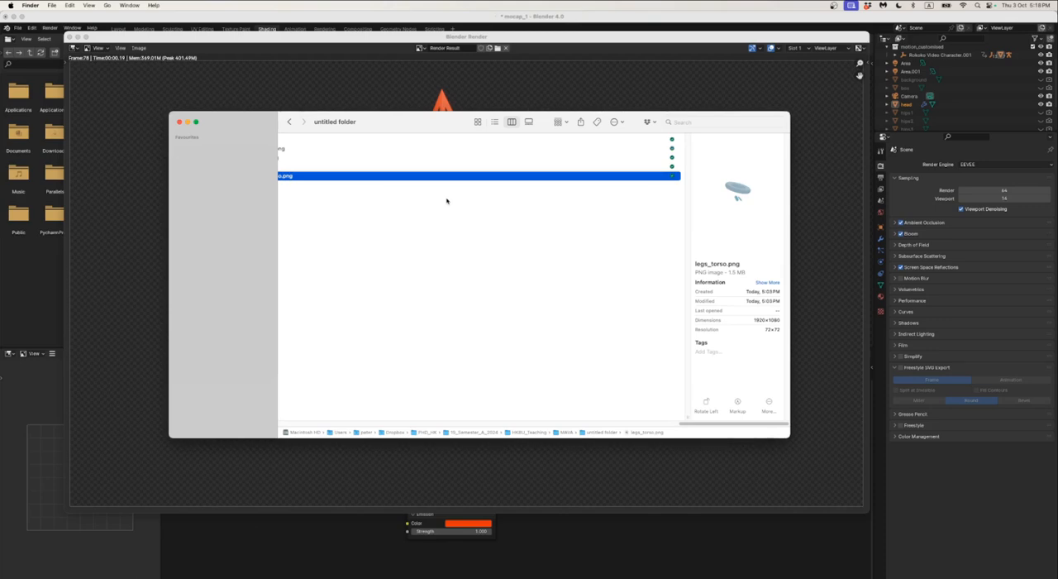
key(Up)
key(Up)
key(space)
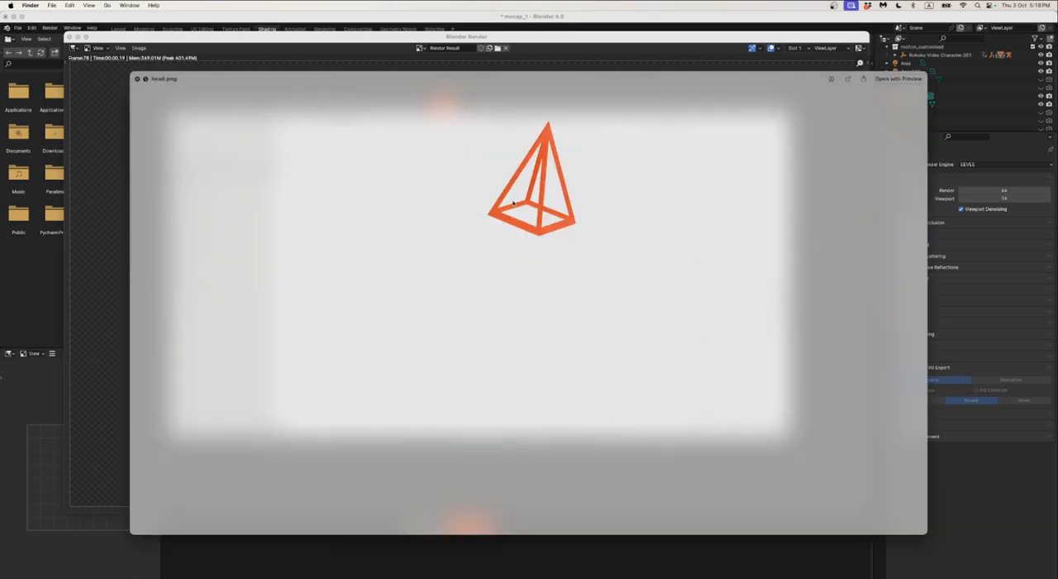
key(space)
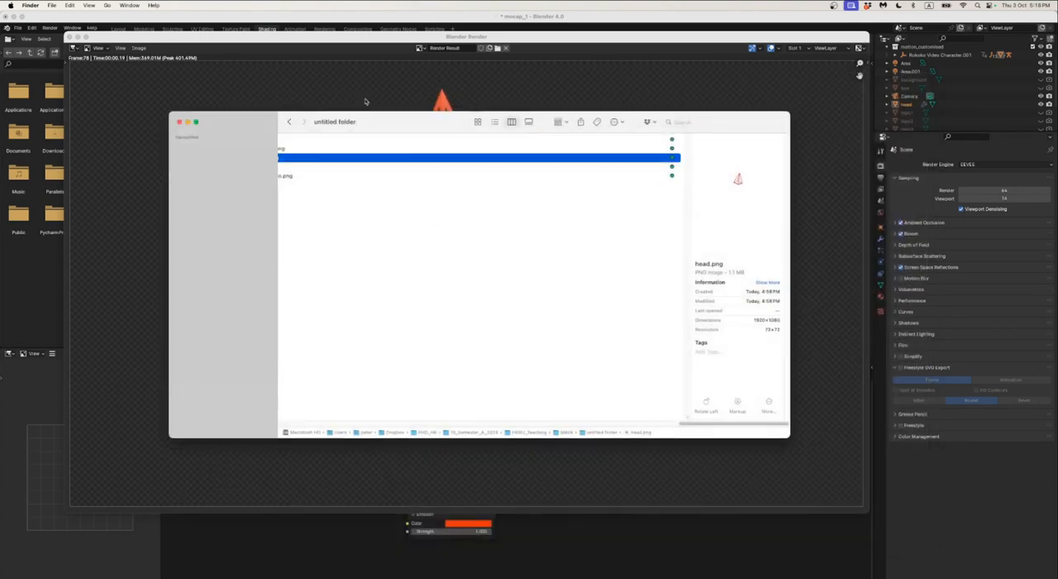
click(365, 92)
key(Escape)
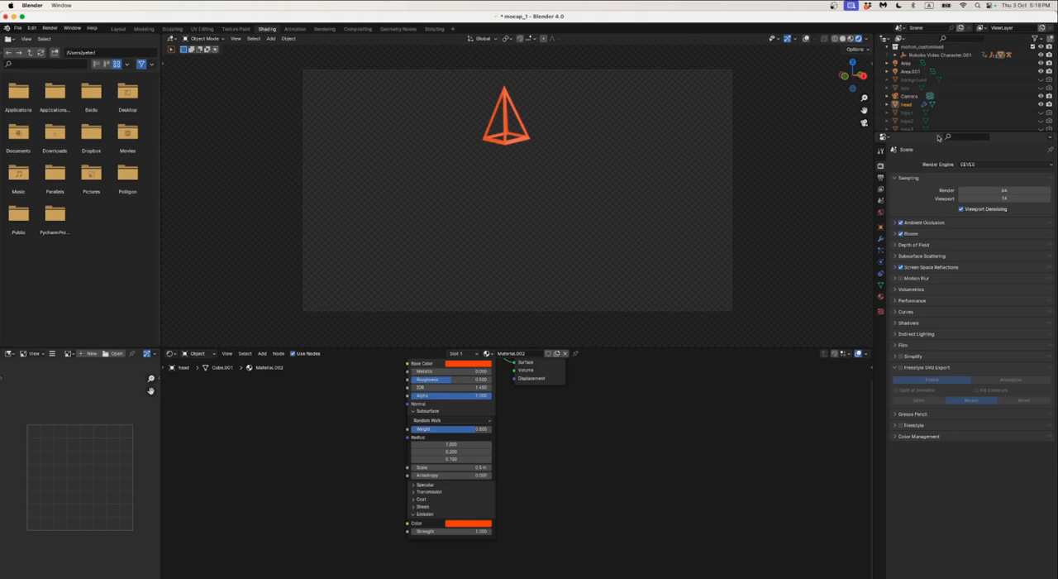
Hide the head object in the viewport and exclude it from rendering
drag(935, 133, 935, 354)
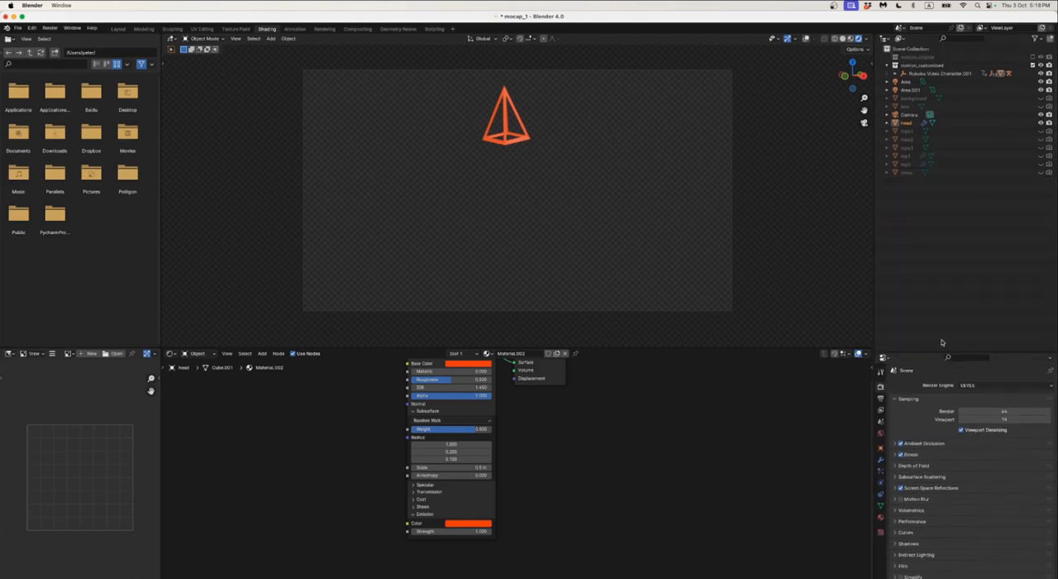
click(1042, 122)
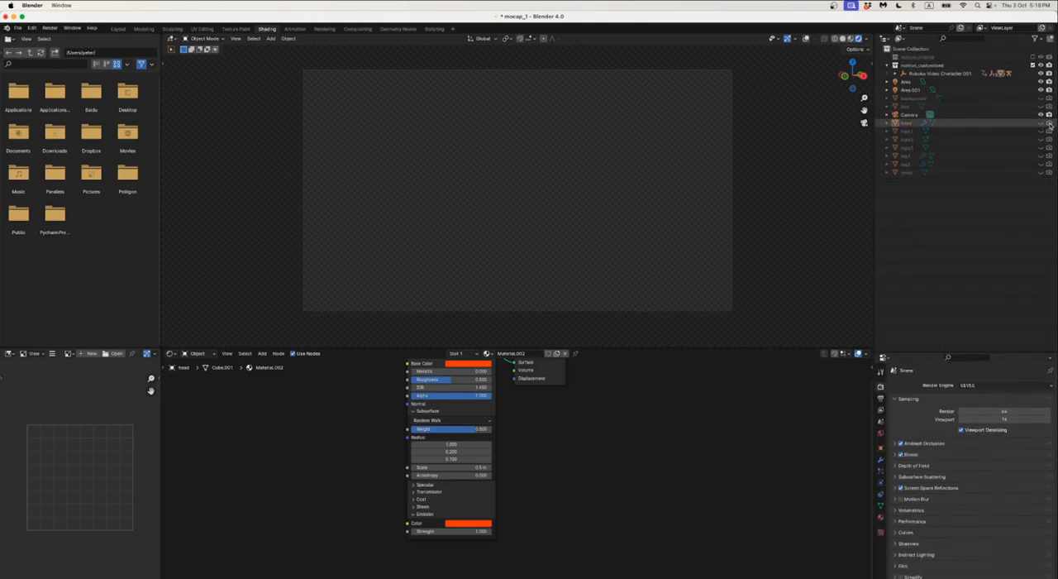
click(1041, 122)
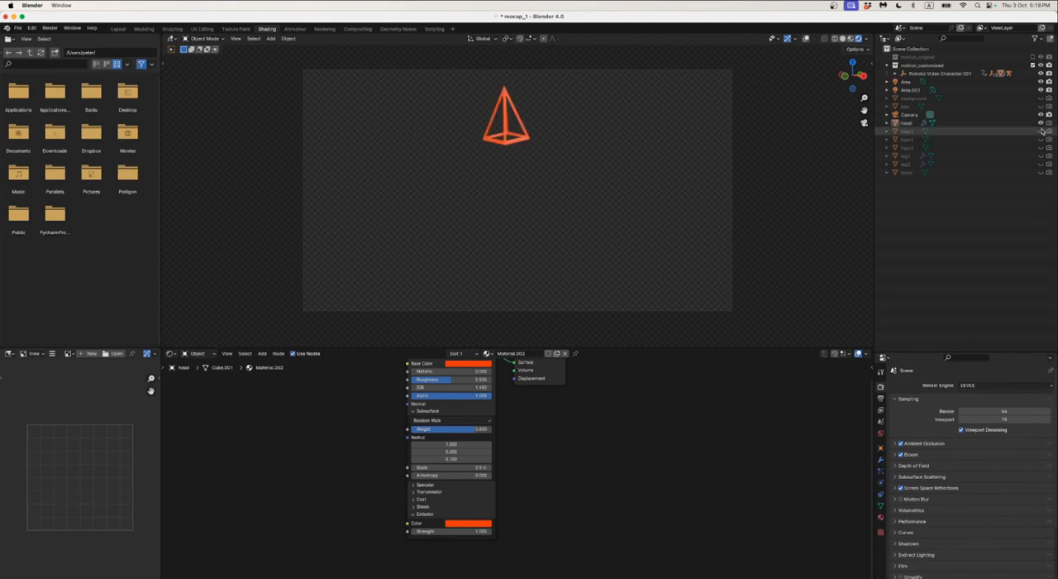
click(1041, 123)
Show the hips1, hips2 and hips3 objects in the viewport
click(1041, 131)
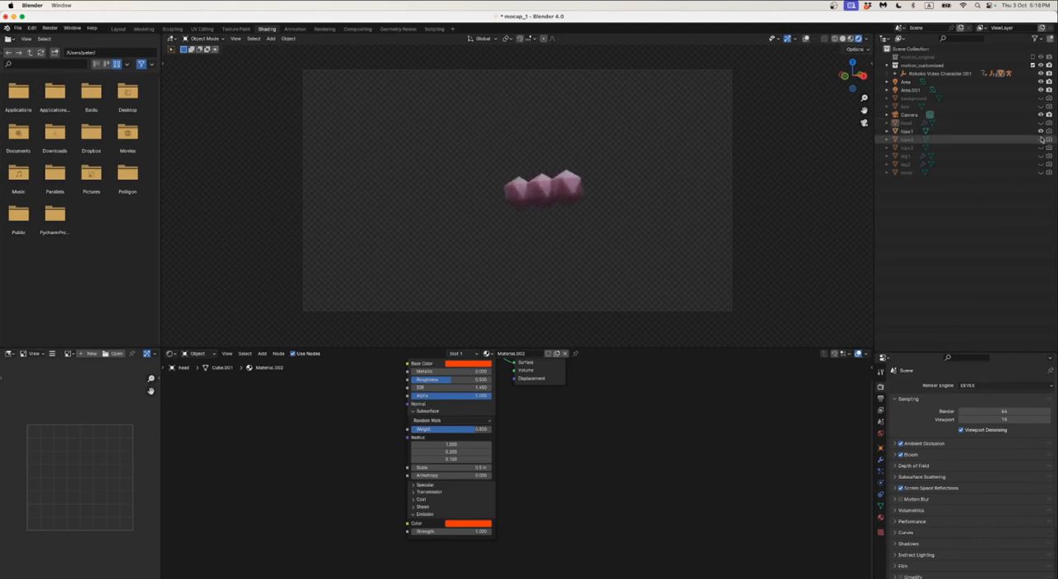
click(1041, 139)
click(1042, 147)
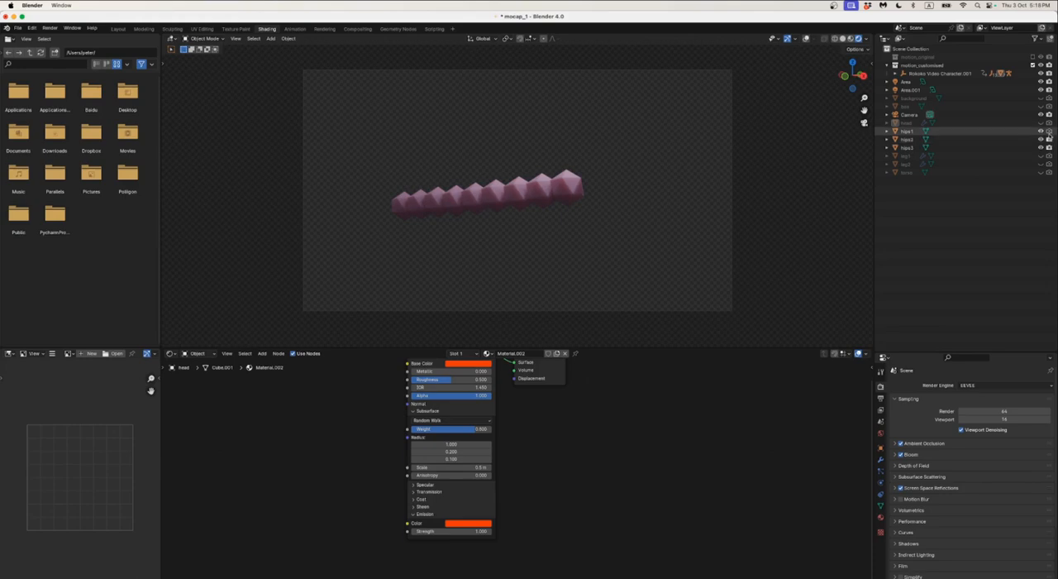
Select hips1 and set its material's emission colour to the base colour's hex value, with an emission strength of 1
click(559, 195)
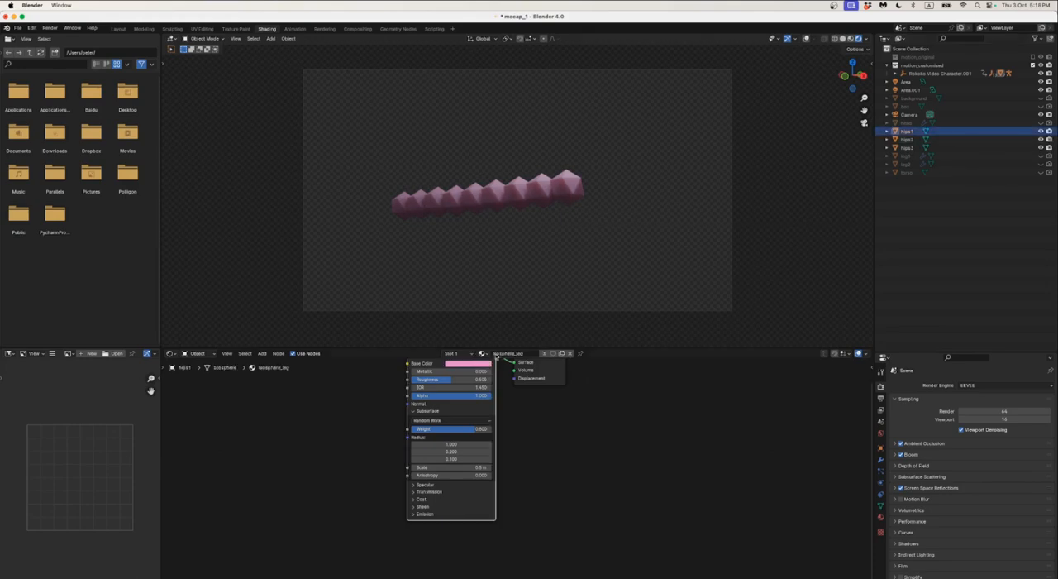
click(465, 364)
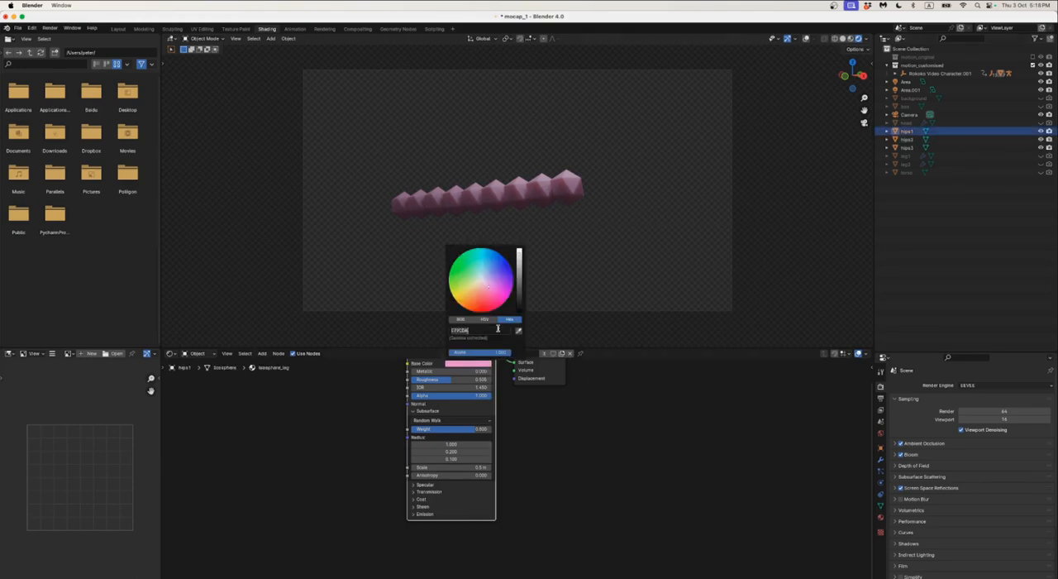
click(416, 514)
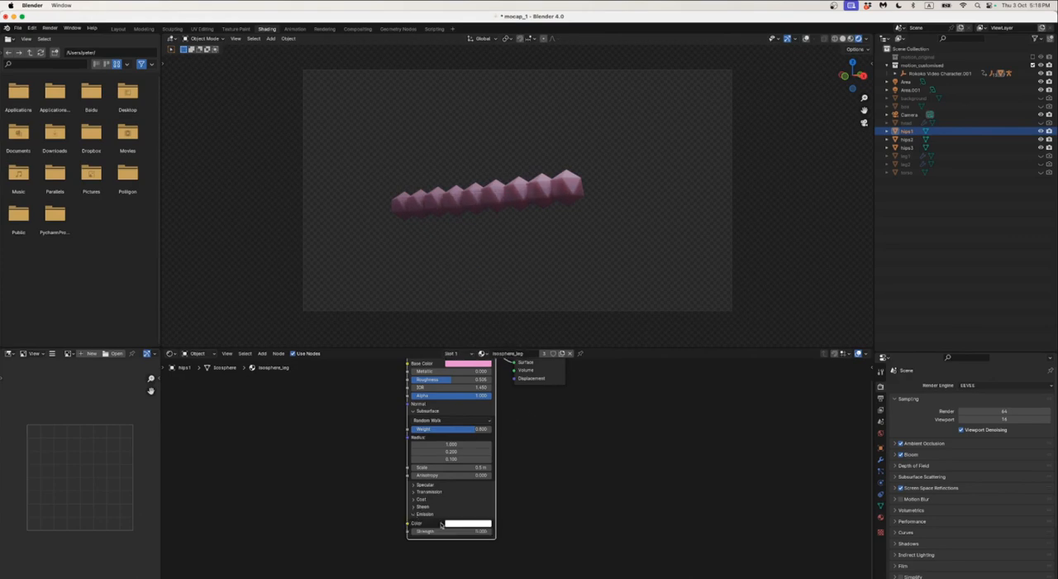
click(468, 522)
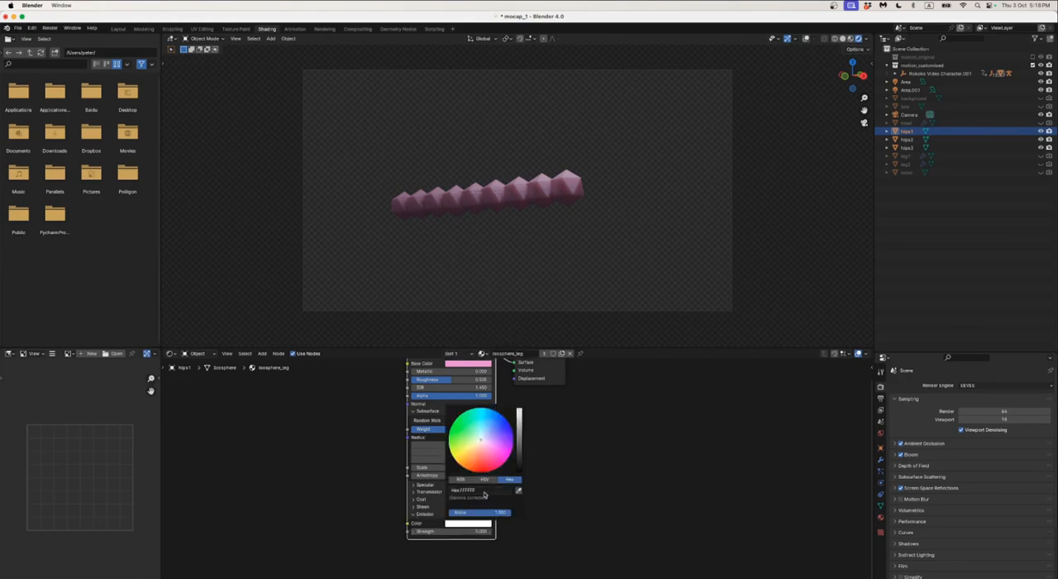
click(485, 494)
key(super+v)
click(578, 491)
click(477, 533)
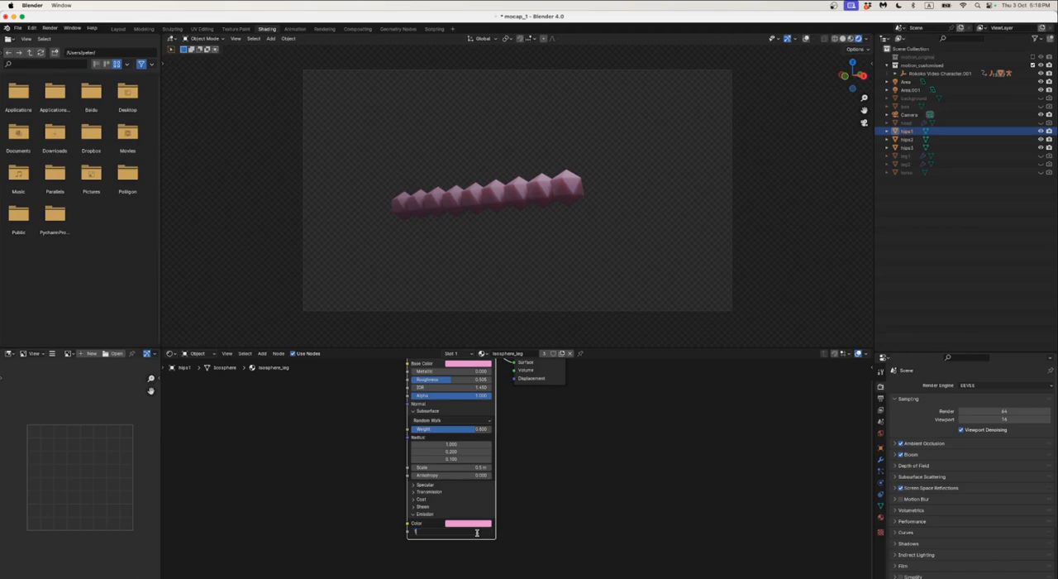
text(1)
key(Return)
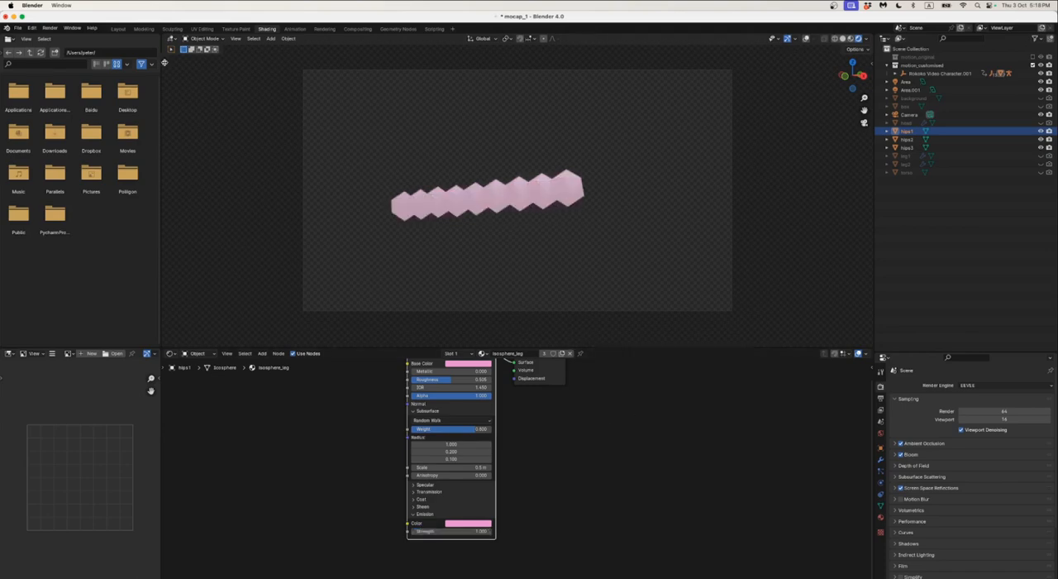
Render an image of the pink hips objects
click(50, 28)
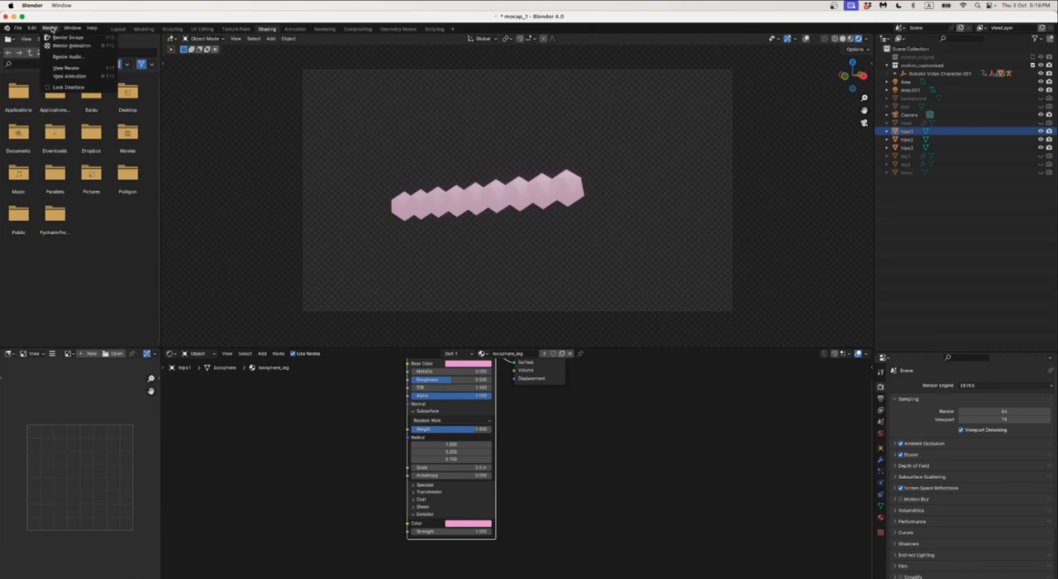
click(50, 28)
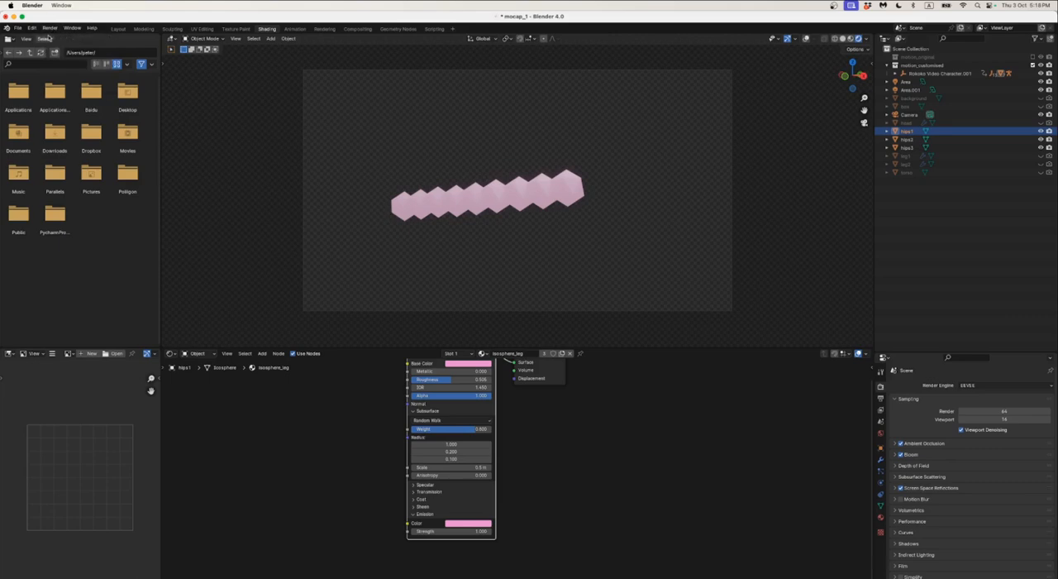
click(50, 28)
click(68, 37)
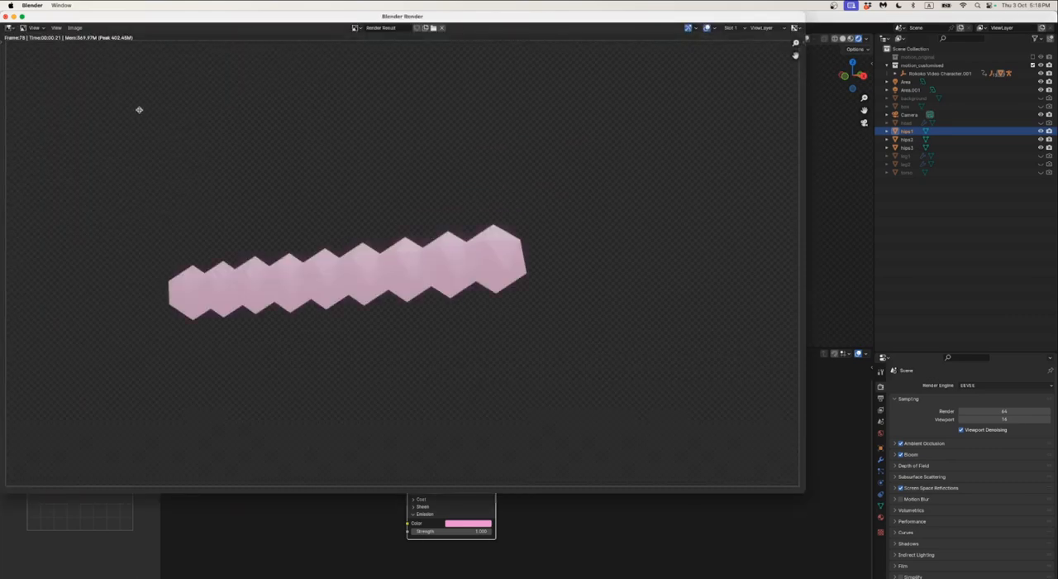
Save the rendered image as hips_2.png in the untitled folder and return to the main Blender window
click(74, 28)
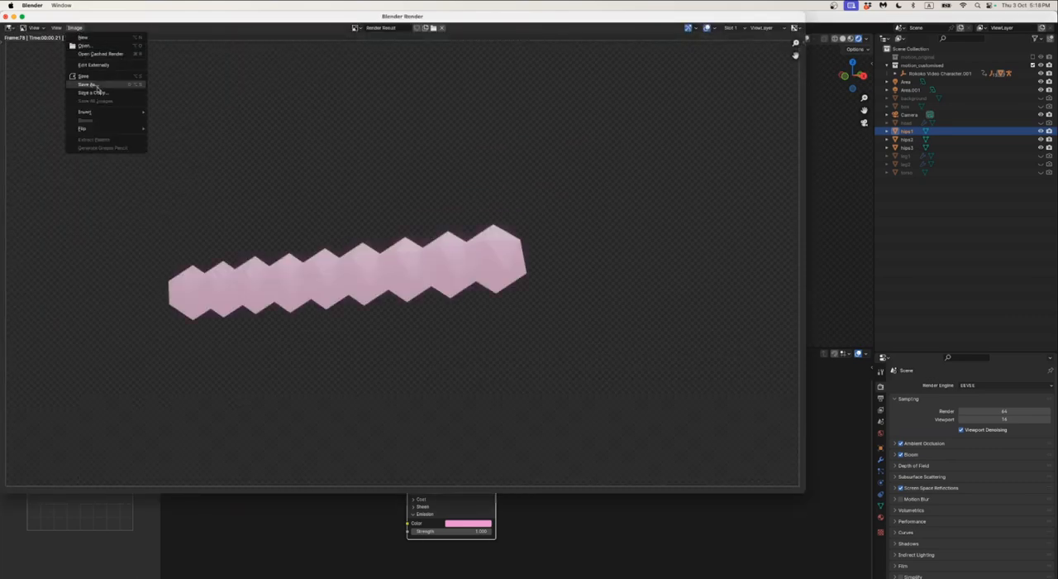
click(91, 84)
click(118, 368)
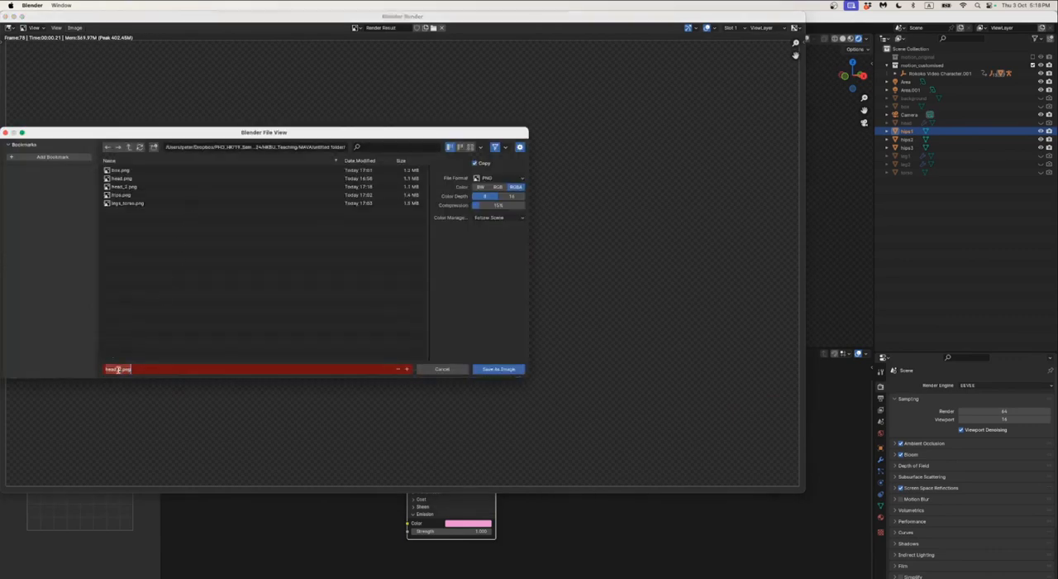
click(118, 369)
key(shift+super+Left)
text(hips_)
key(Return)
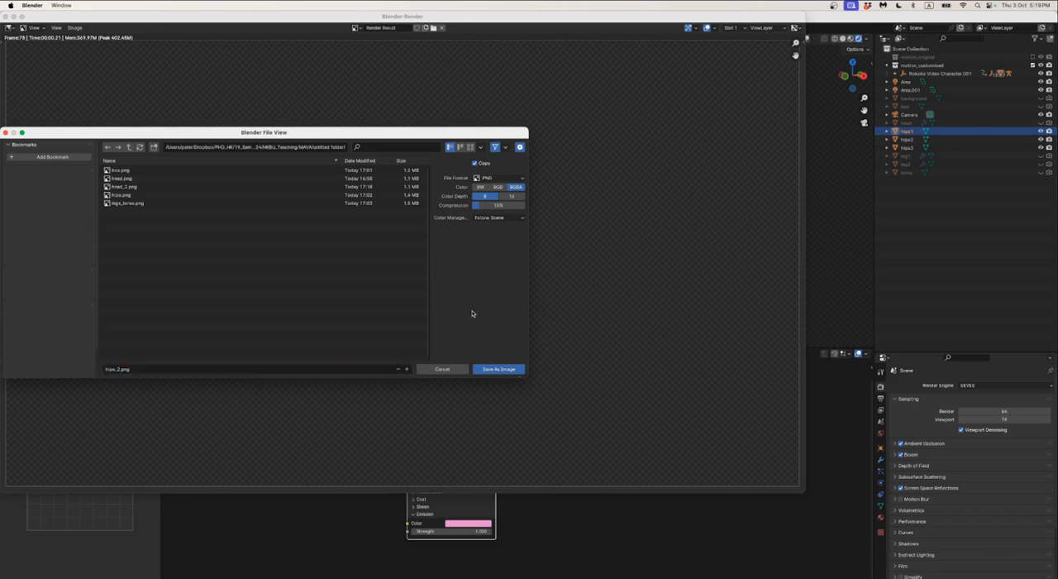
click(498, 370)
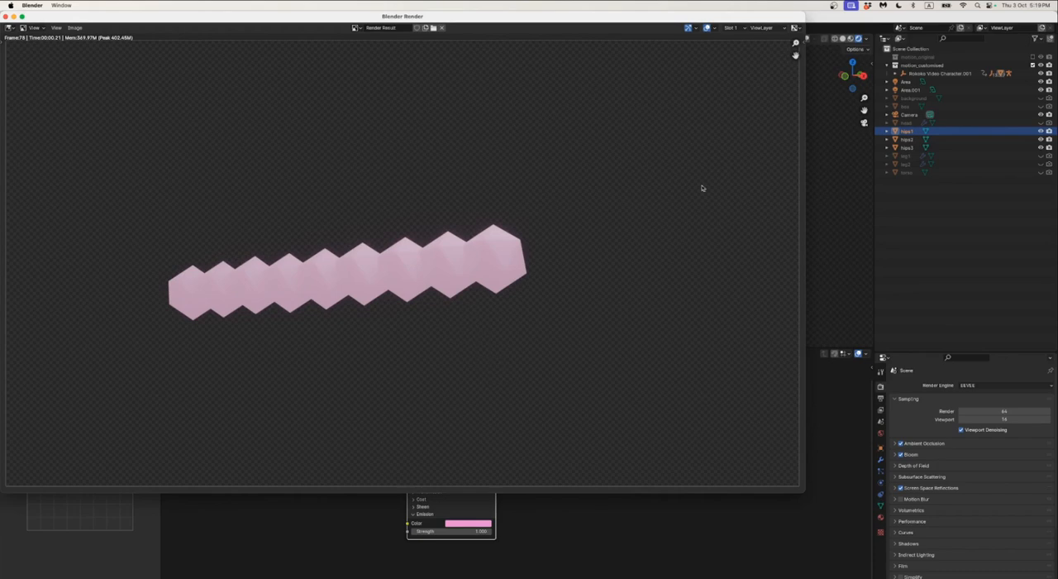
click(921, 198)
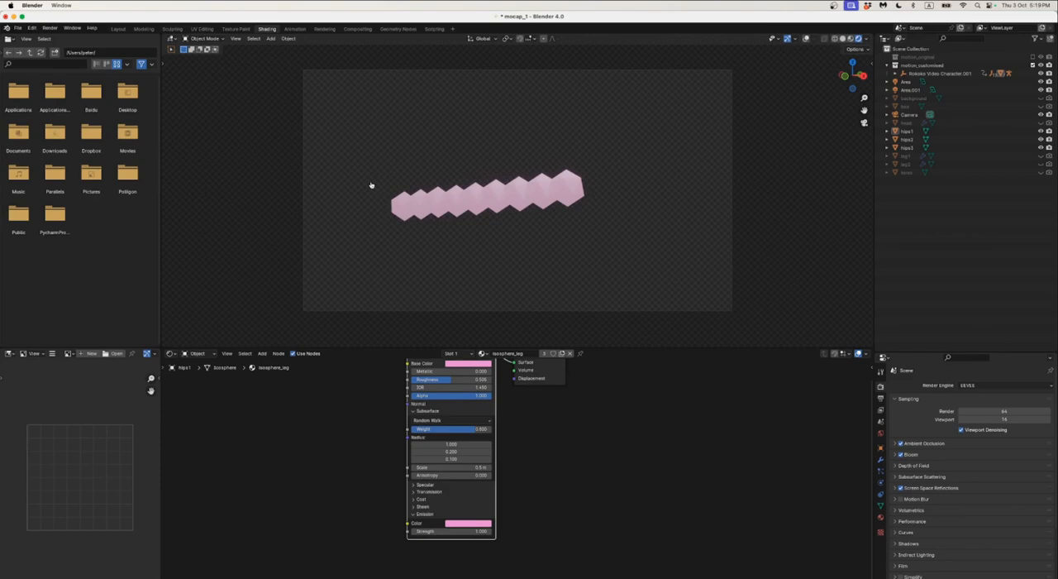
Switch to the dancer.svg drawing in Inkscape
key(super+Tab)
click(321, 156)
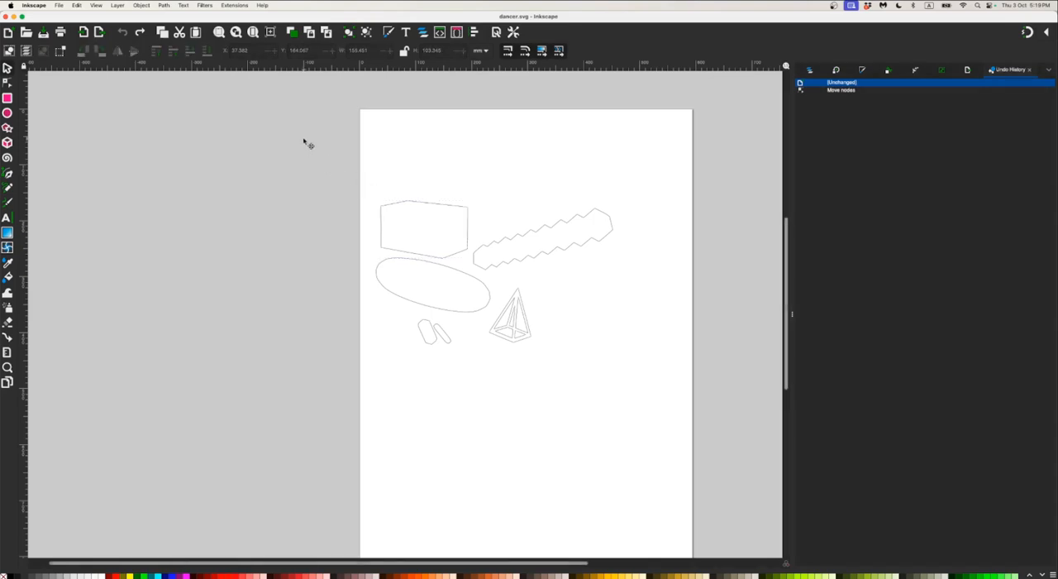
Delete all the outline shapes on the page and undo the deletion
drag(303, 139, 659, 390)
key(Delete)
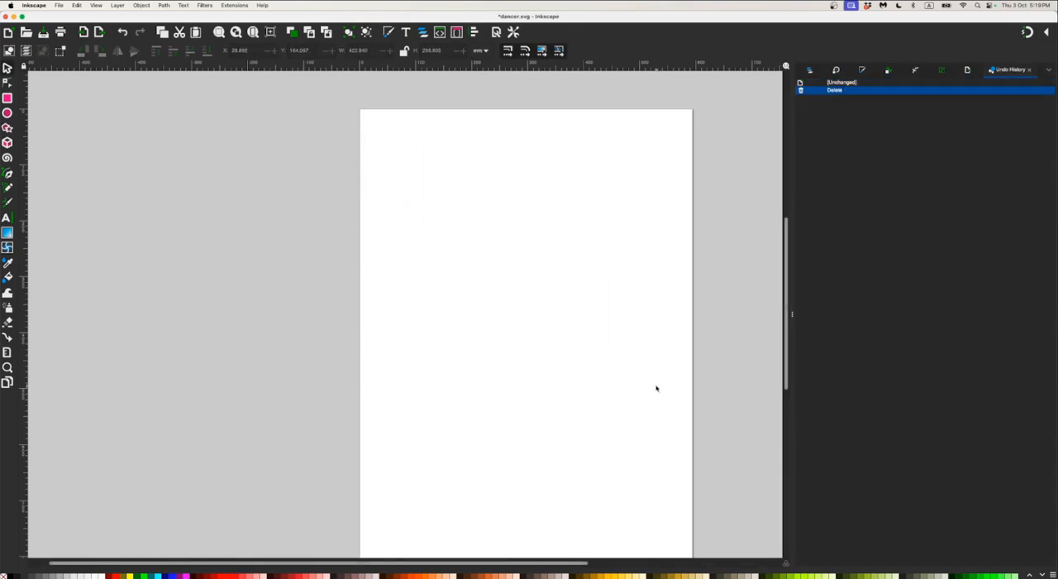
key(super+z)
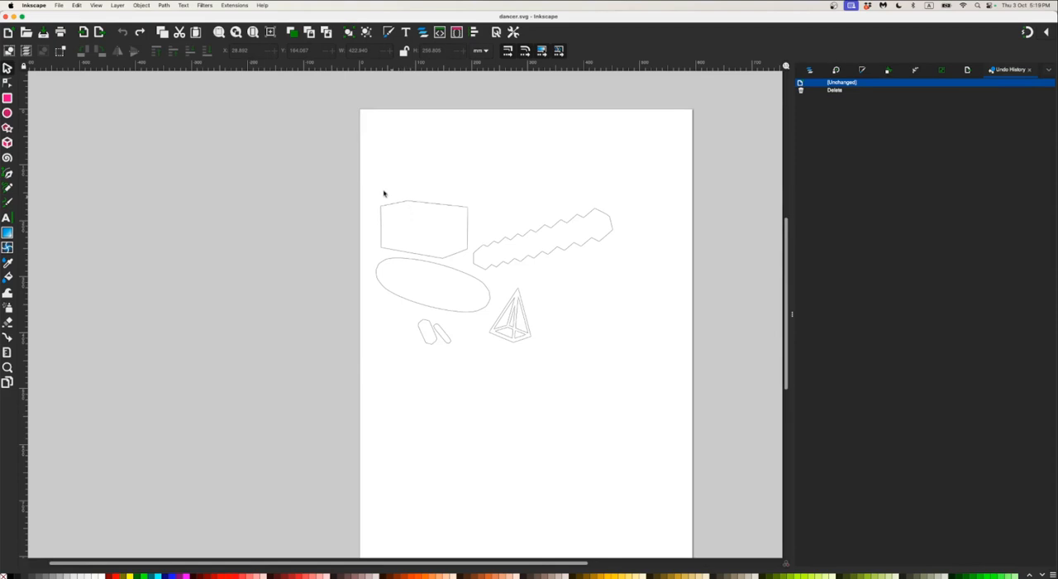
drag(347, 163, 613, 363)
scroll(571, 354, up, 1)
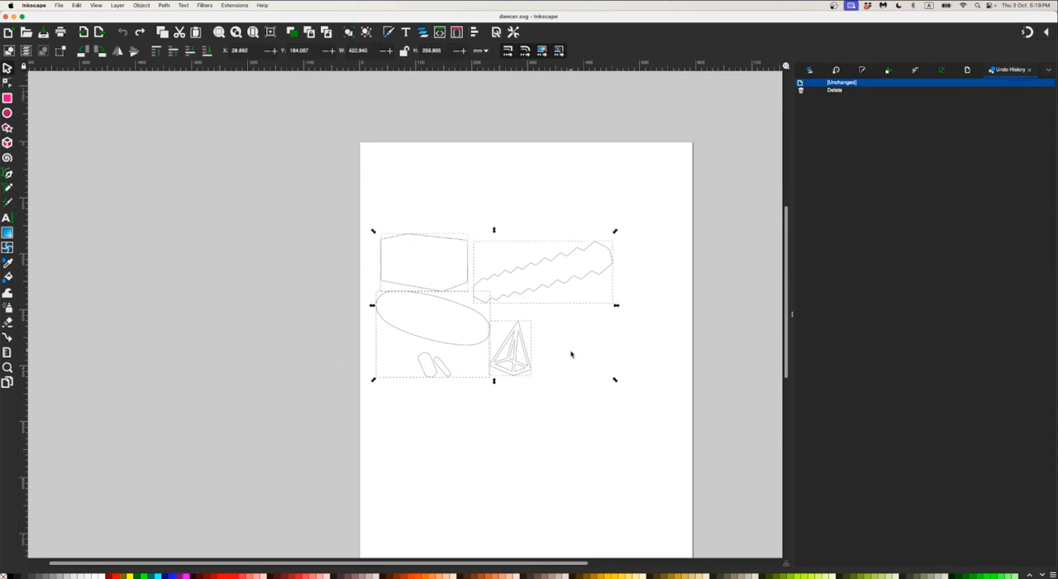
scroll(571, 355, down, 1)
click(572, 355)
ctrl+scroll(571, 355, up, 1)
middle_drag(560, 328, 609, 373)
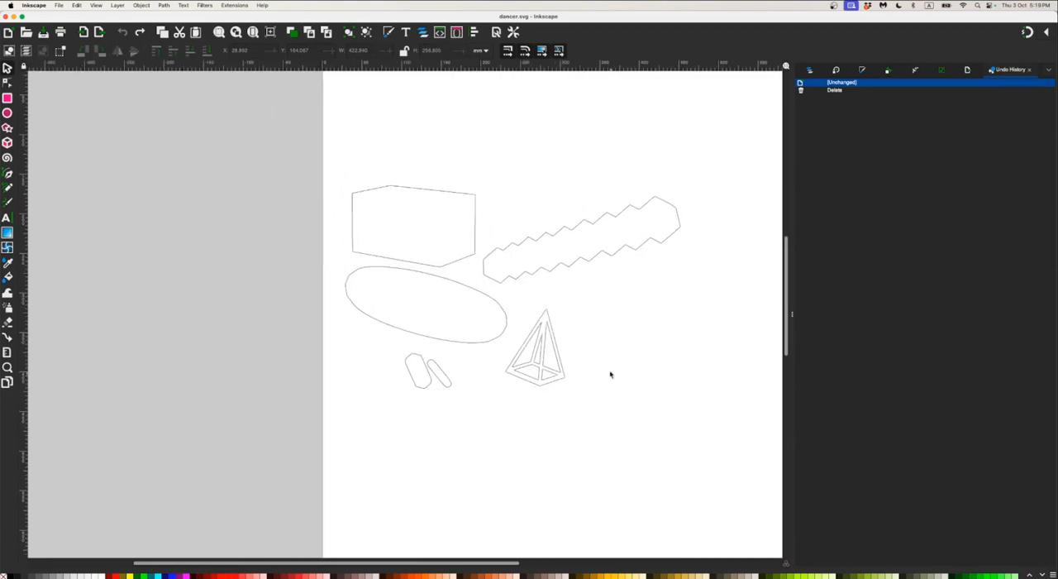
scroll(584, 349, down, 1)
ctrl+scroll(582, 344, down, 1)
scroll(580, 356, up, 2)
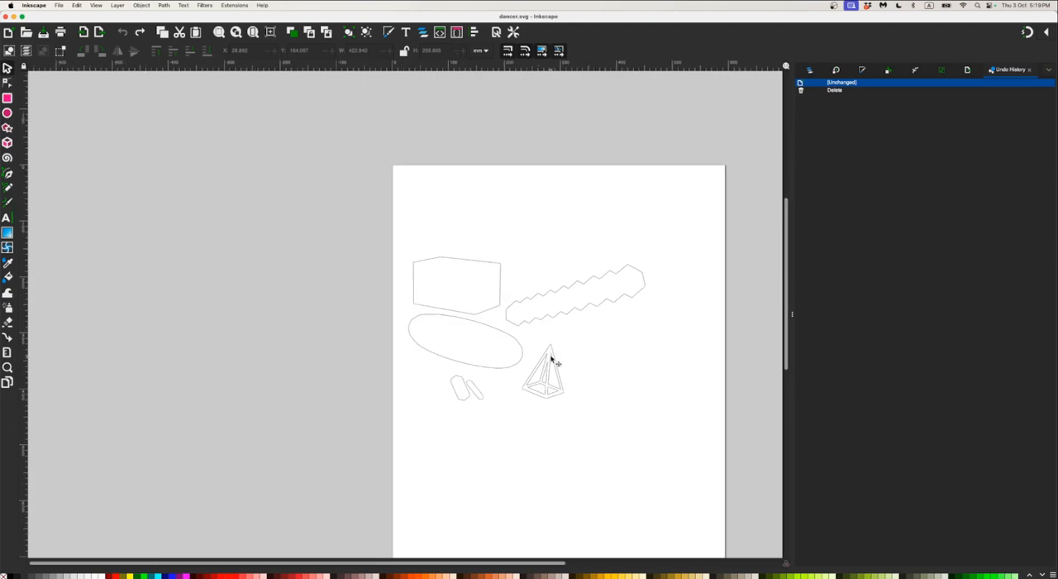
Move the ellipse group over the zigzag outline and place the pyramid outline just above the ellipse
click(553, 362)
click(503, 333)
drag(502, 333, 614, 274)
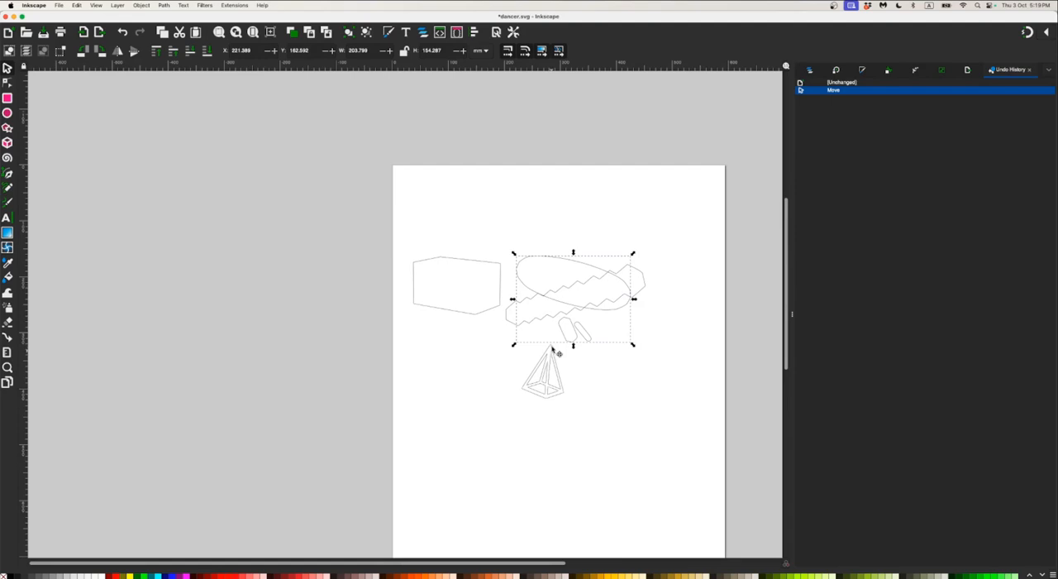
drag(557, 353, 583, 219)
Move the box outline beneath the ellipse group and shift the zigzag outline slightly down
double_click(476, 260)
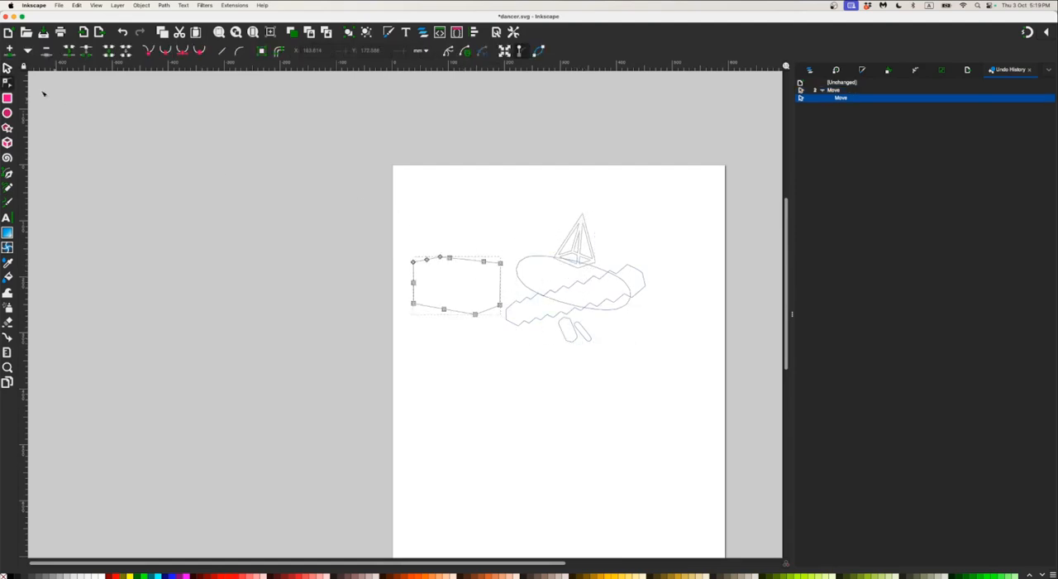
key(s)
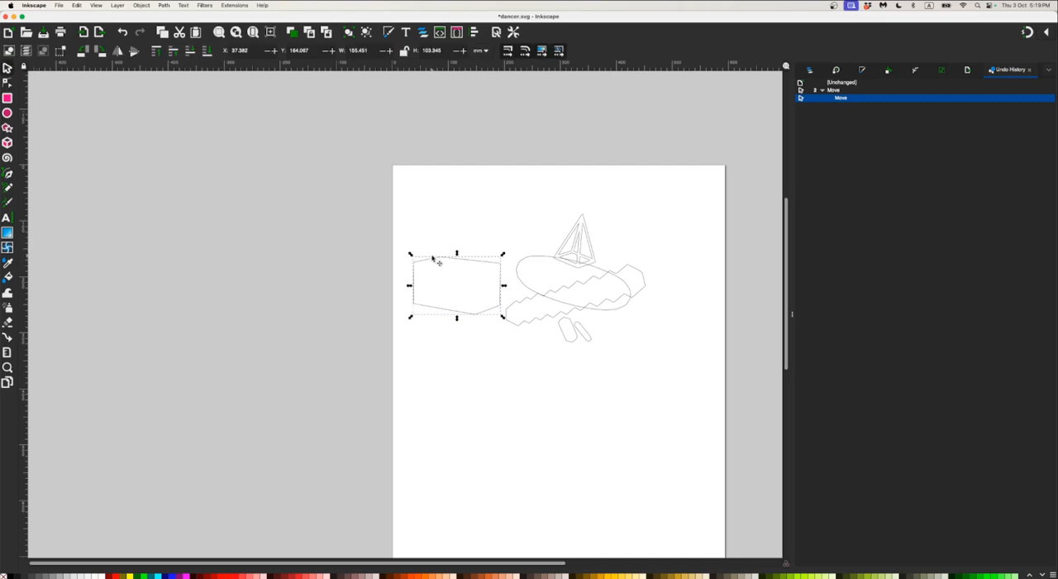
drag(433, 259, 562, 339)
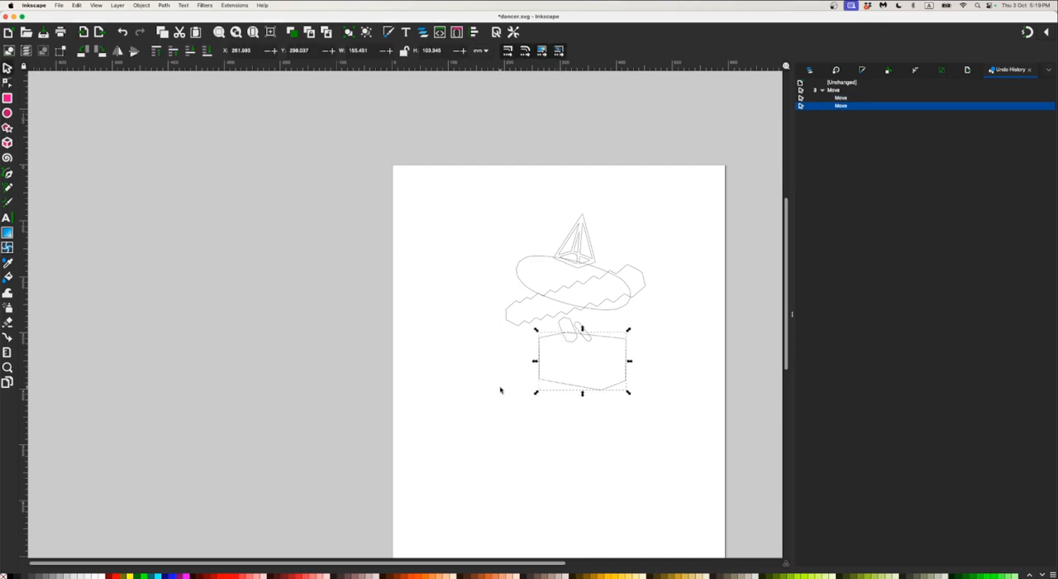
key(Escape)
drag(645, 279, 645, 289)
key(Escape)
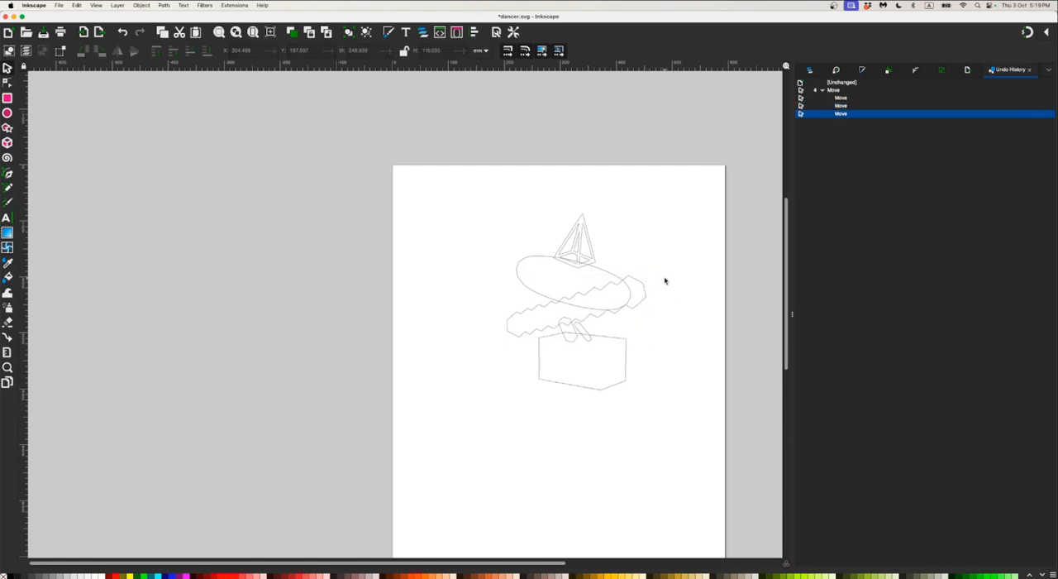
Select all the outline shapes on the page and delete them
drag(468, 179, 688, 425)
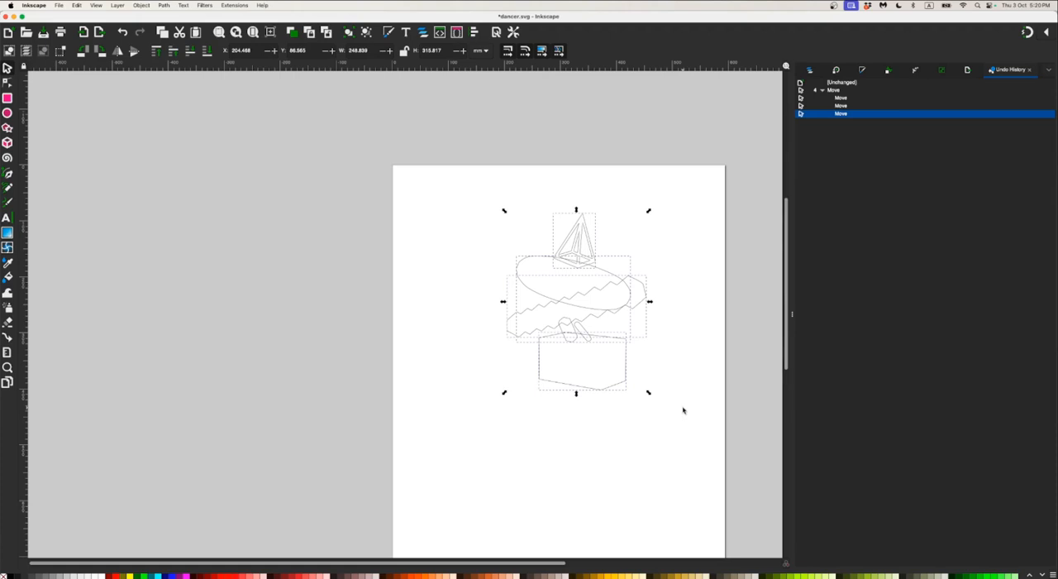
click(686, 422)
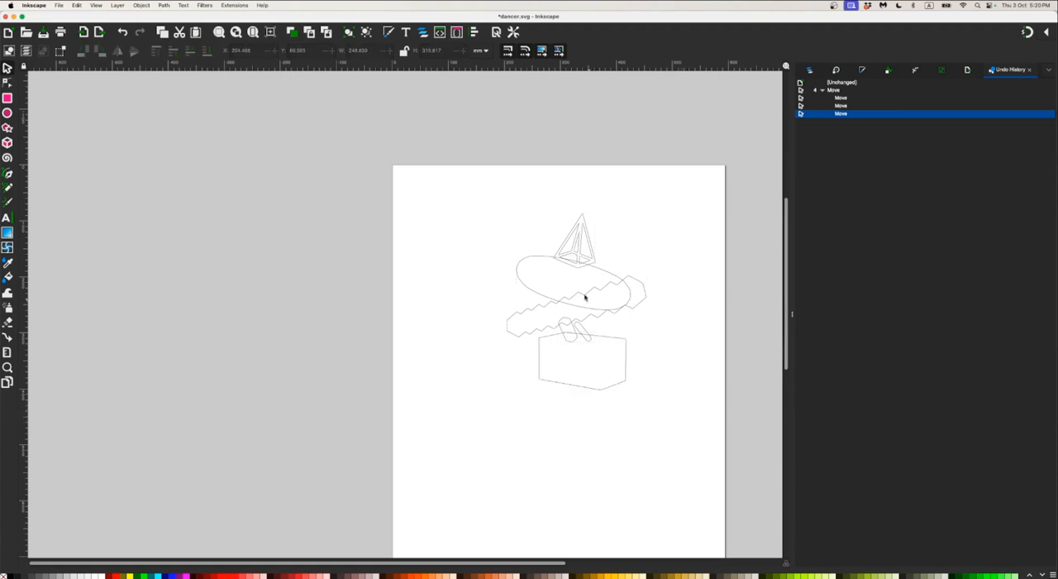
drag(460, 182, 687, 449)
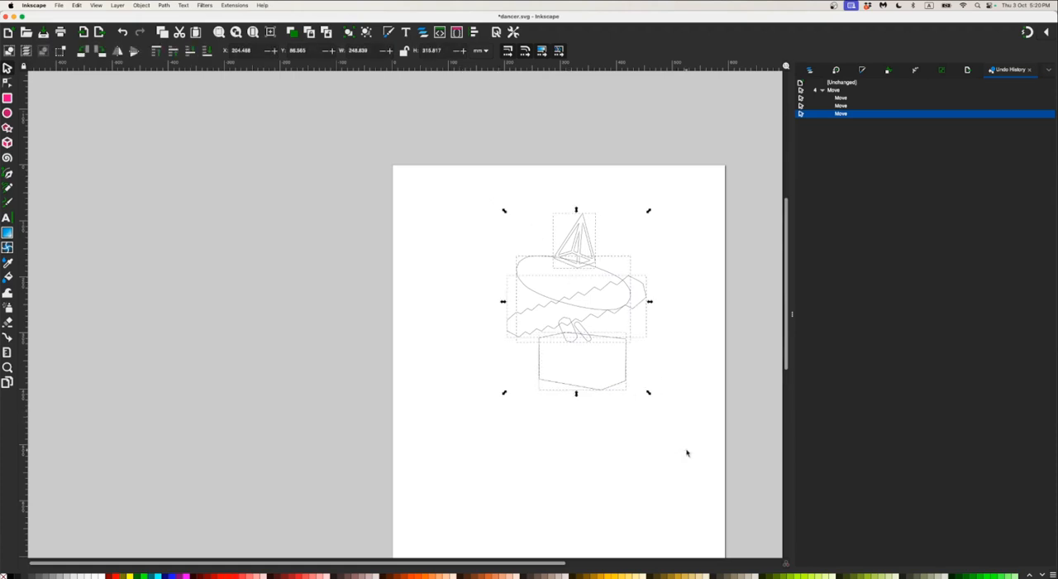
key(Delete)
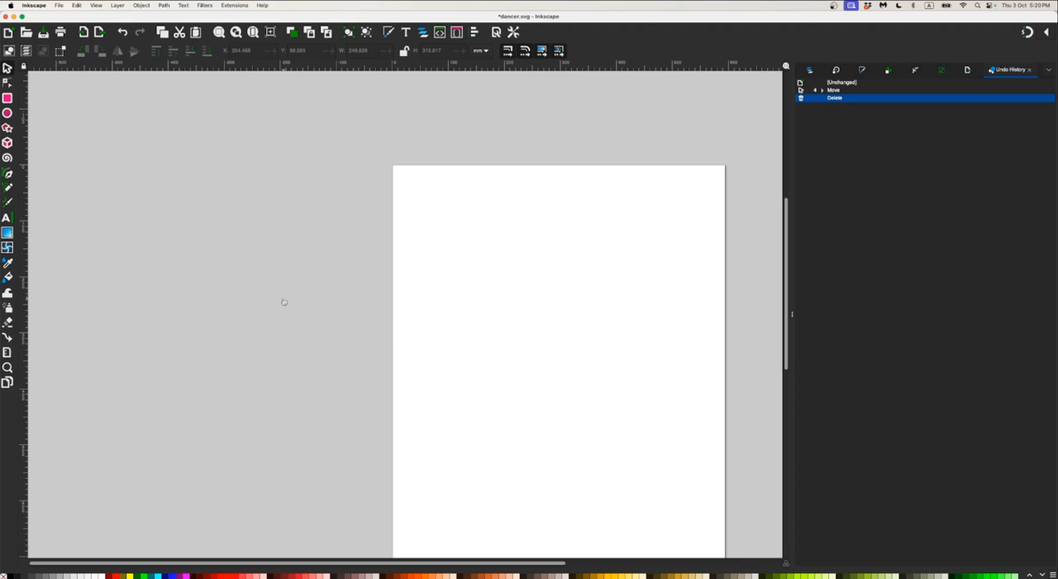
Switch to Finder and move head_2.png and hips_2.png from the untitled folder to the Trash
key(super+Tab)
scroll(379, 200, left, 5)
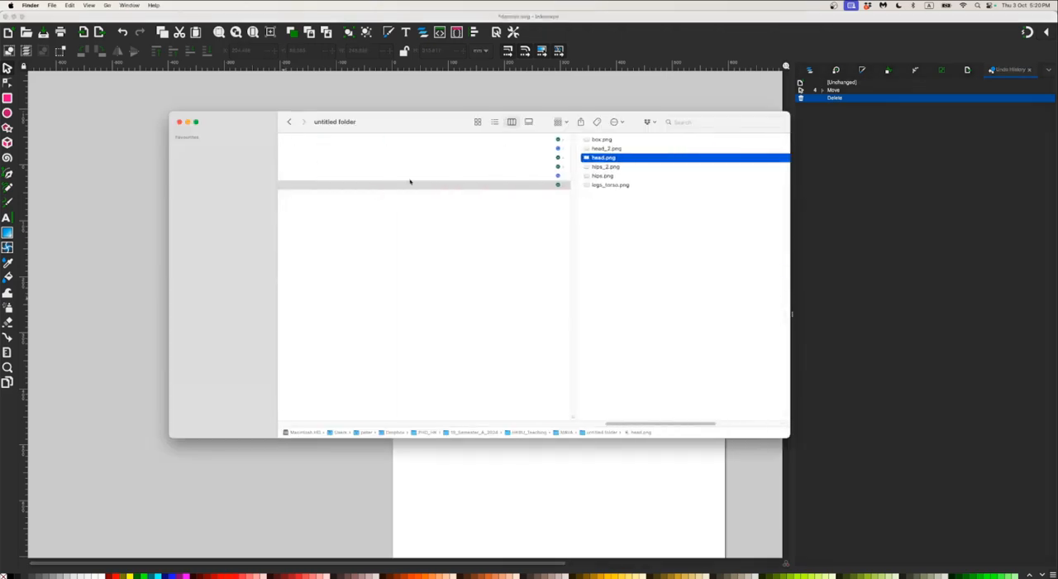
key(Up)
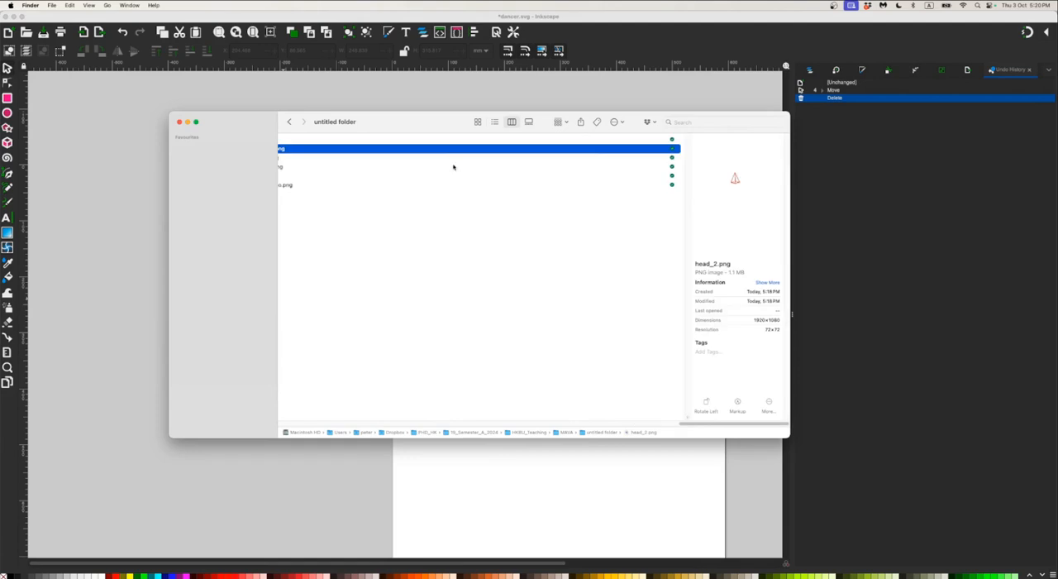
scroll(421, 176, left, 3)
super+click(434, 167)
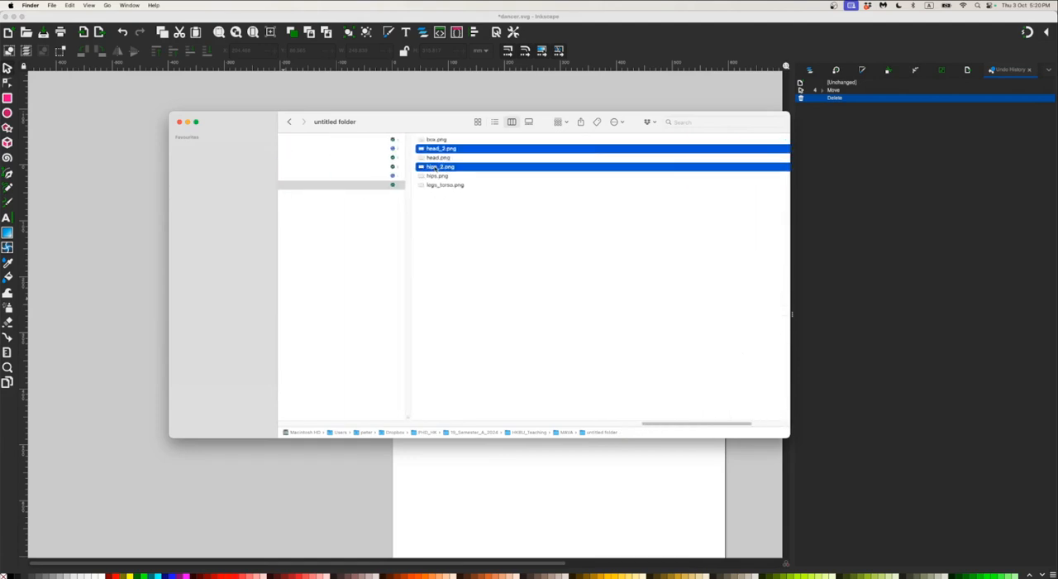
right_click(434, 168)
click(447, 201)
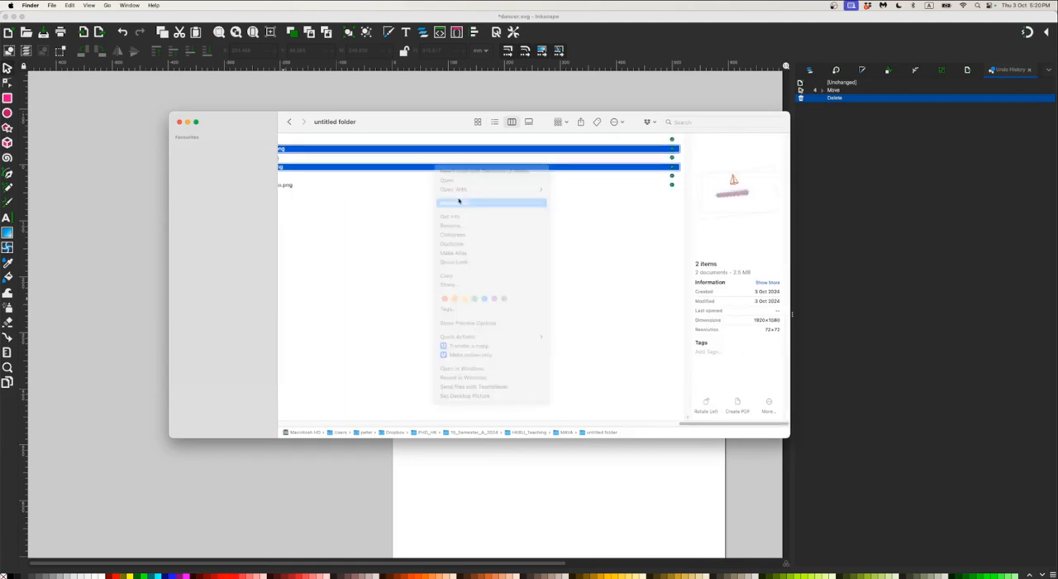
Import head.png from the untitled folder into the dancer.svg drawing, placing the pyramid near the page's upper edge
scroll(445, 188, left, 3)
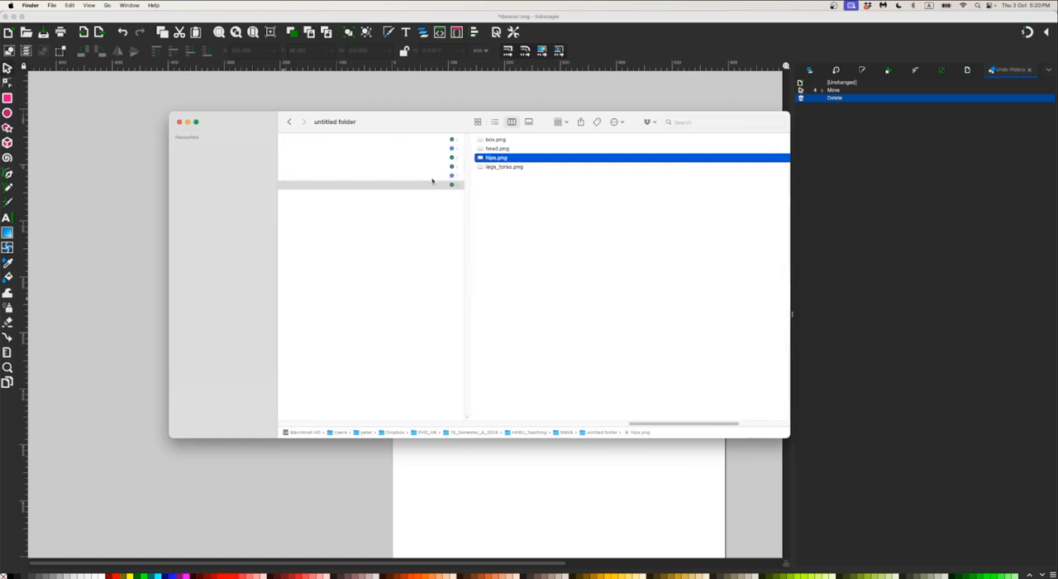
click(504, 149)
drag(397, 126, 518, 243)
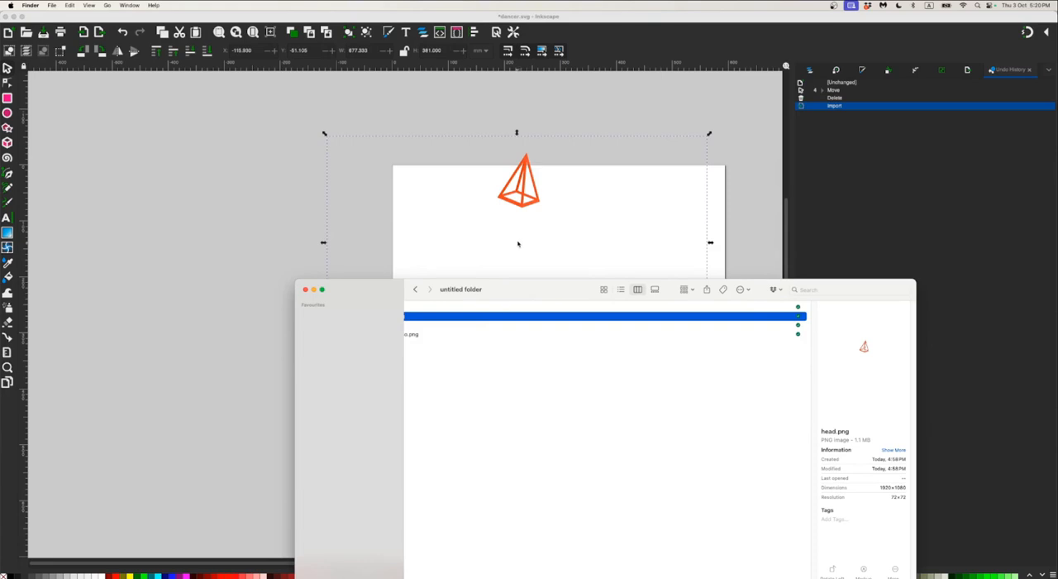
Move the pyramid image down fully onto the page and trace it as a bitmap using brightness cutoff with threshold 0.708
click(534, 181)
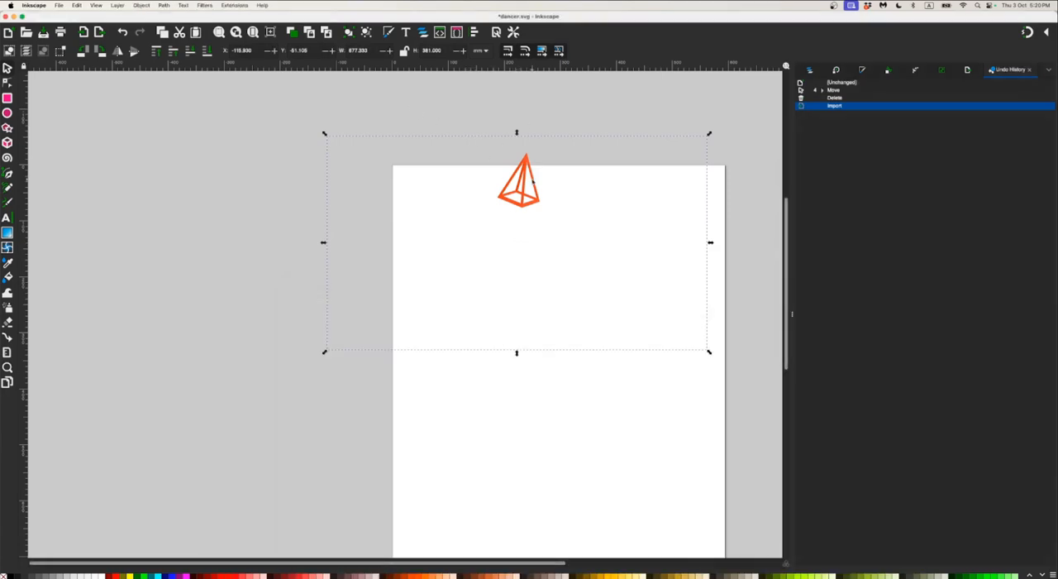
drag(529, 166, 531, 205)
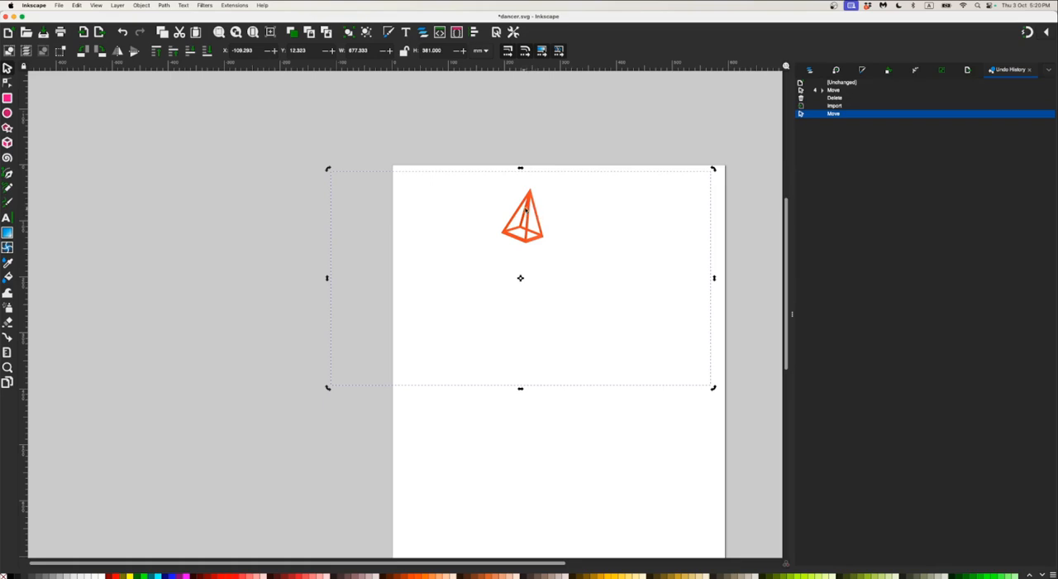
ctrl+scroll(529, 205, up, 6)
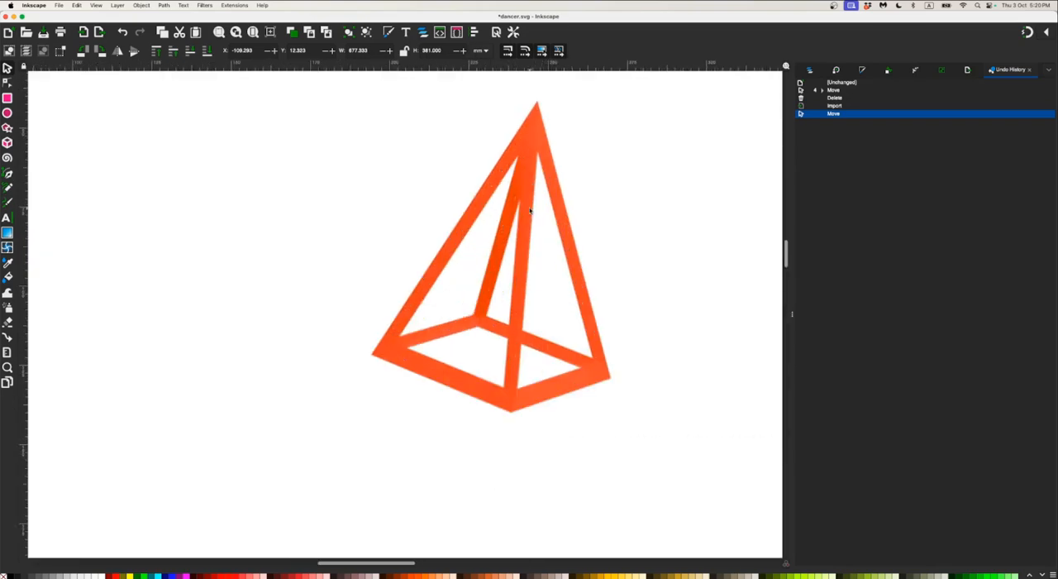
ctrl+scroll(531, 210, down, 1)
ctrl+scroll(530, 209, down, 2)
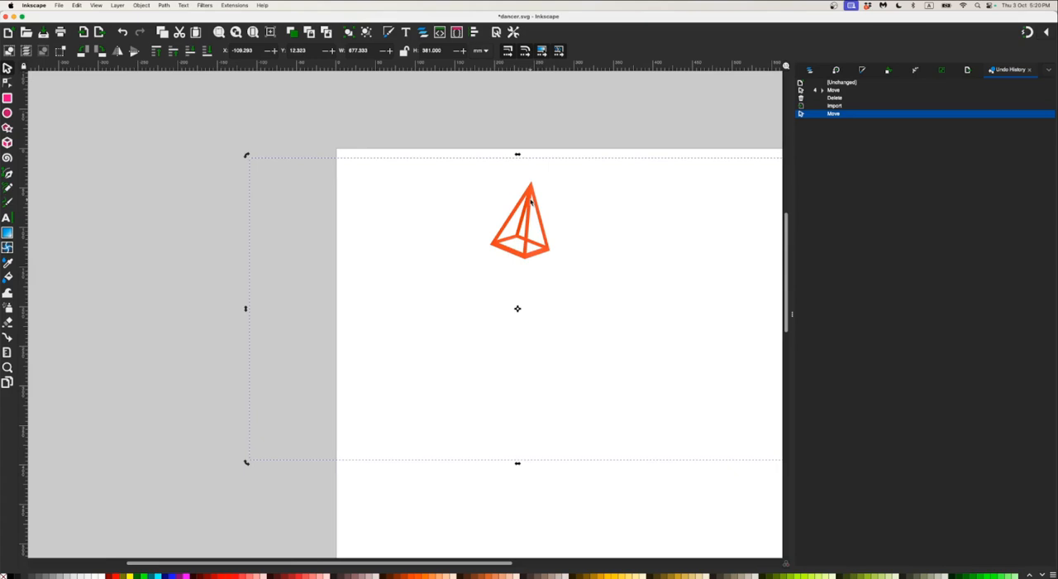
ctrl+scroll(530, 201, up, 1)
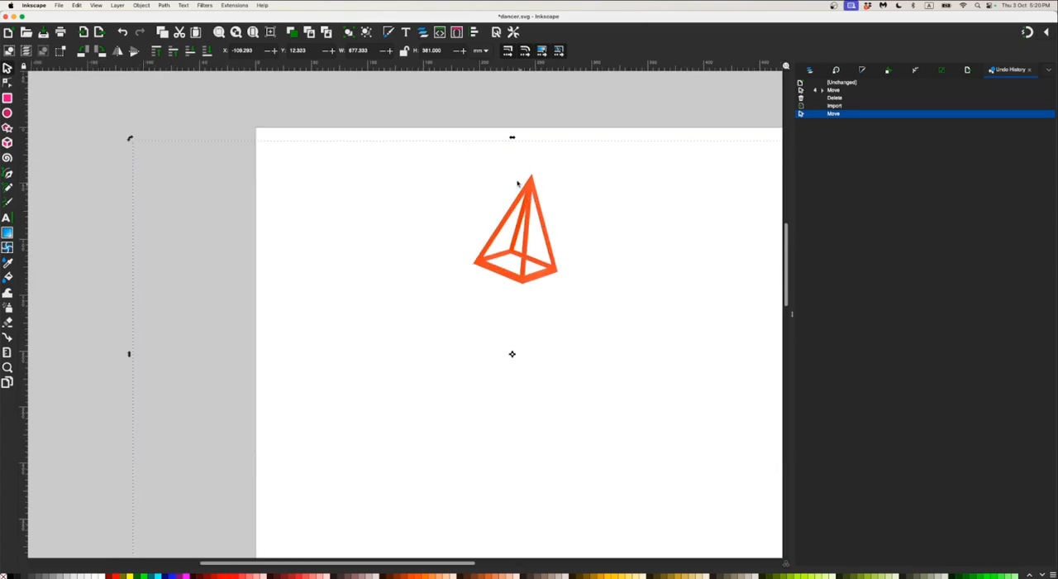
click(164, 6)
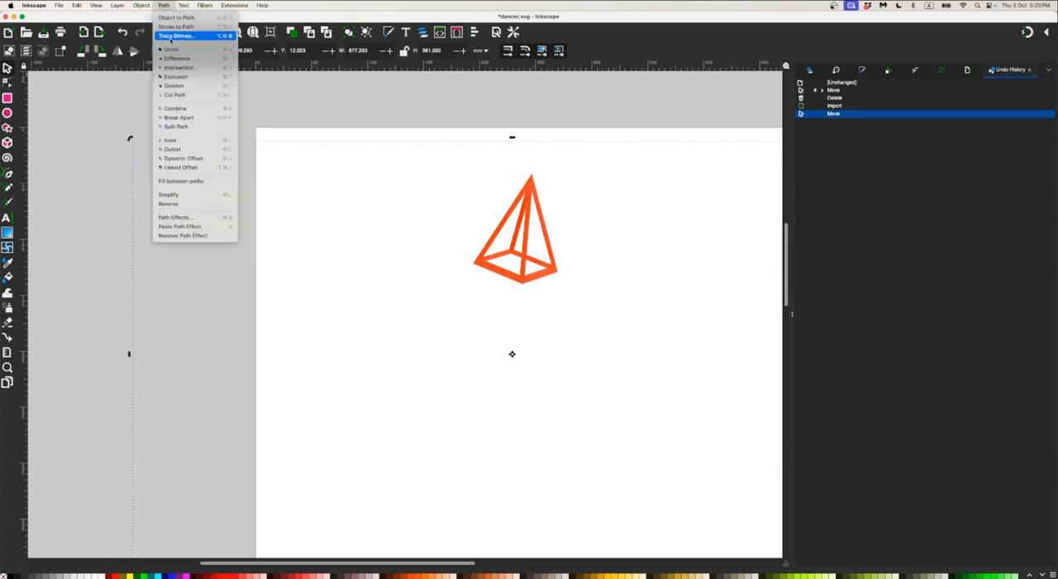
click(176, 35)
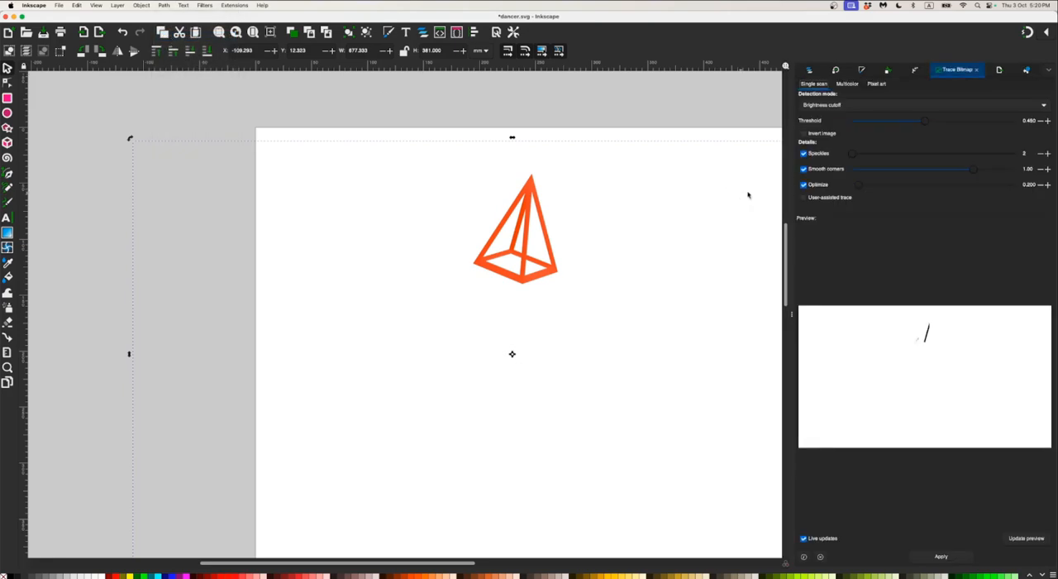
mouse_move(925, 123)
mouse_down()
mouse_move(959, 124)
mouse_move(893, 130)
mouse_move(984, 135)
mouse_move(966, 133)
mouse_up()
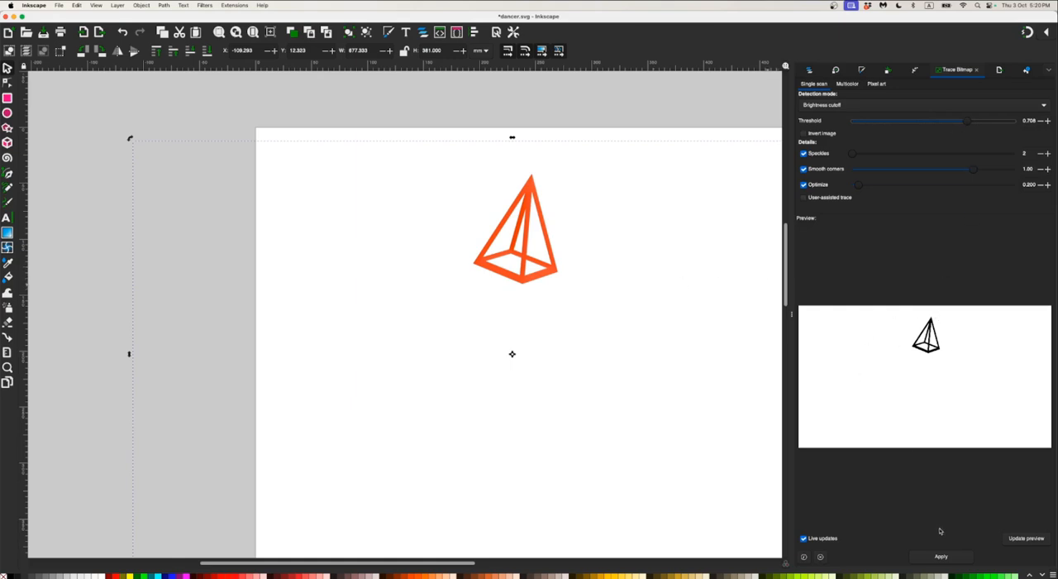
click(941, 557)
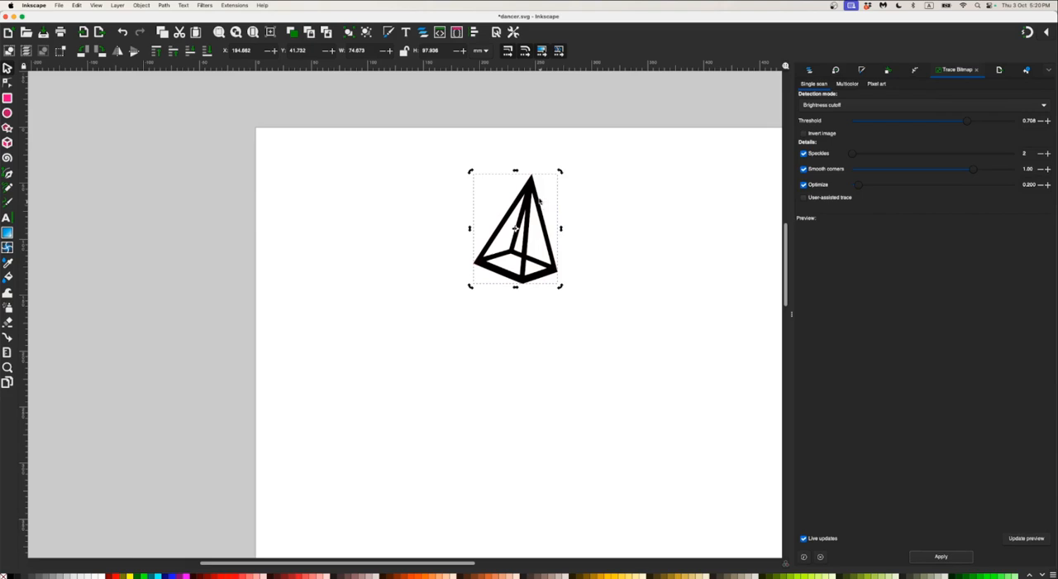
Separate the black traced pyramid from the original, delete the orange image, and place the traced shape near the page's upper edge
mouse_move(530, 190)
mouse_down()
mouse_move(610, 217)
mouse_move(610, 283)
mouse_up()
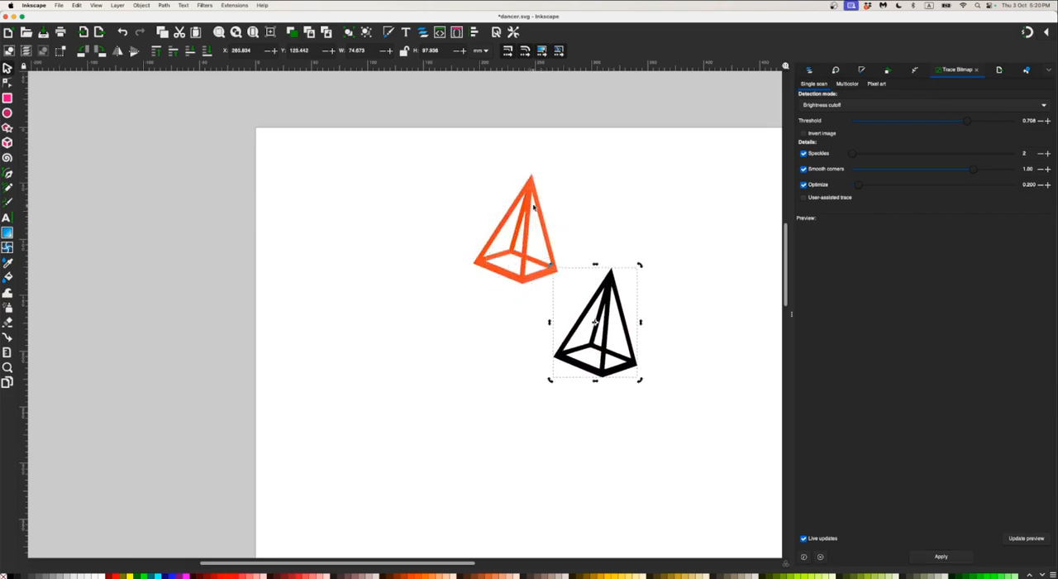
click(537, 205)
key(Delete)
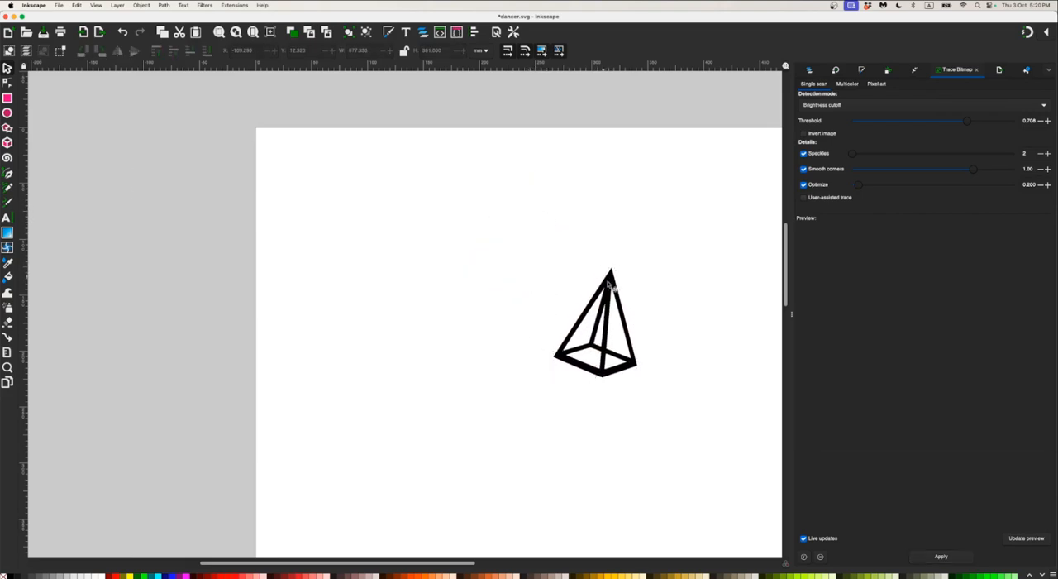
click(612, 285)
drag(612, 286, 494, 186)
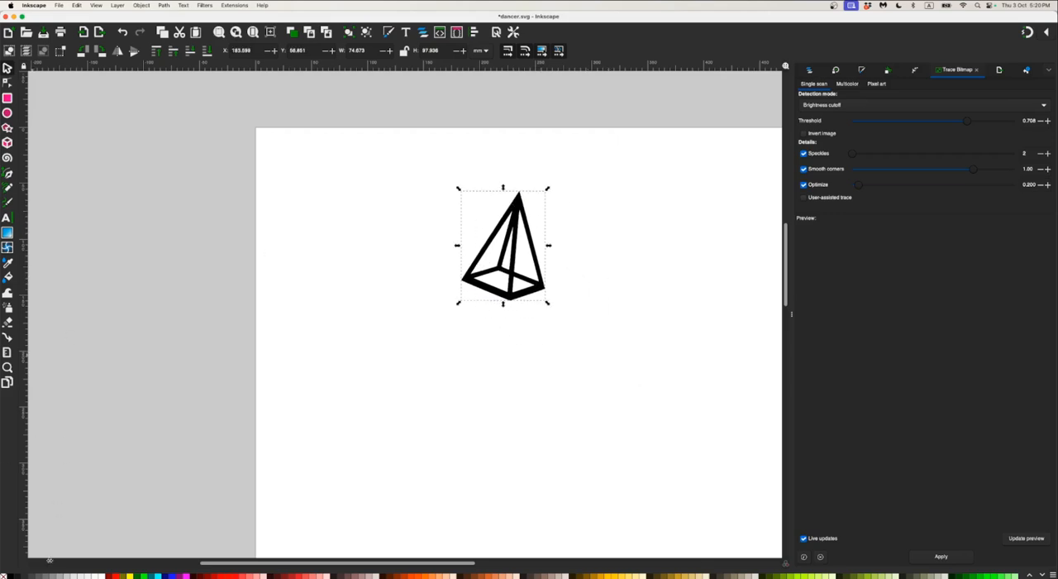
Give the traced pyramid a flat-colour stroke and remove its fill
key(ctrl+shift+f)
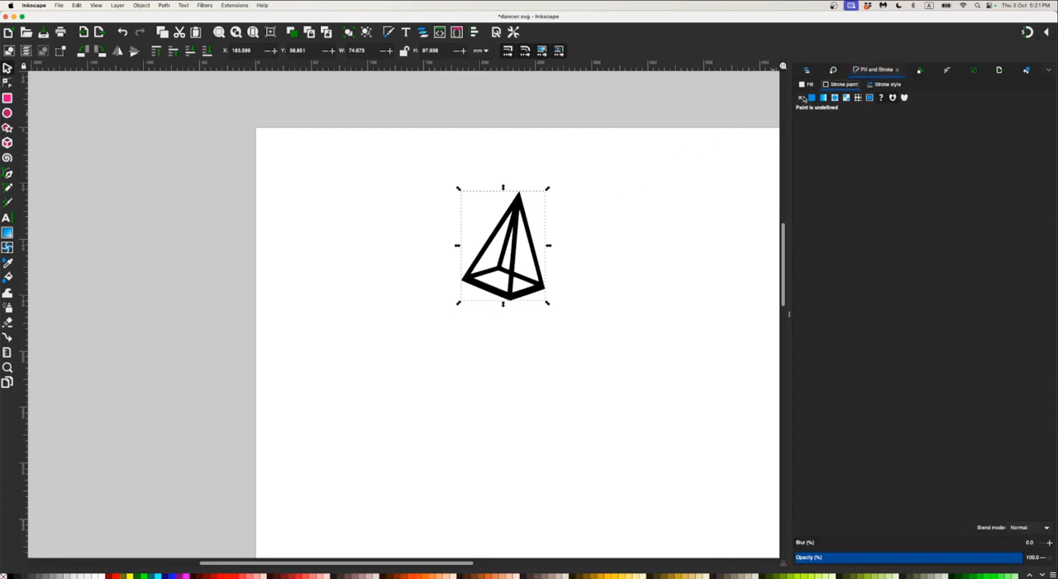
click(812, 97)
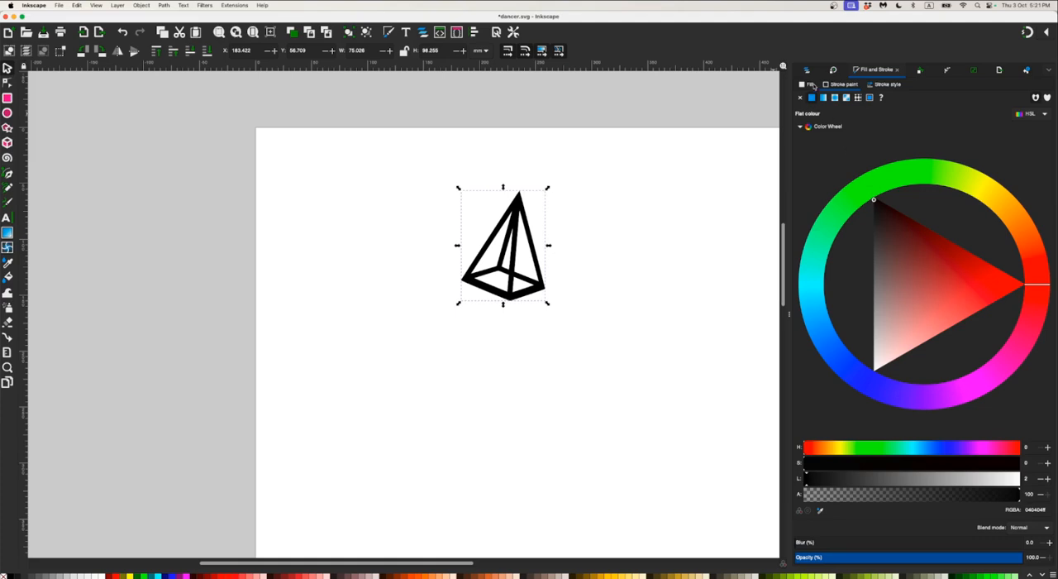
click(801, 98)
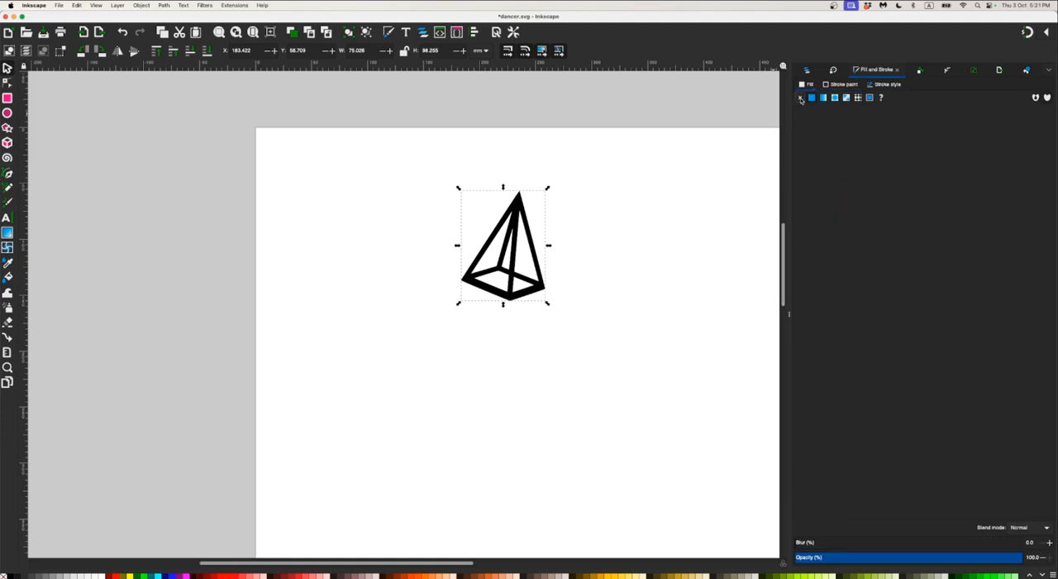
click(519, 213)
click(519, 214)
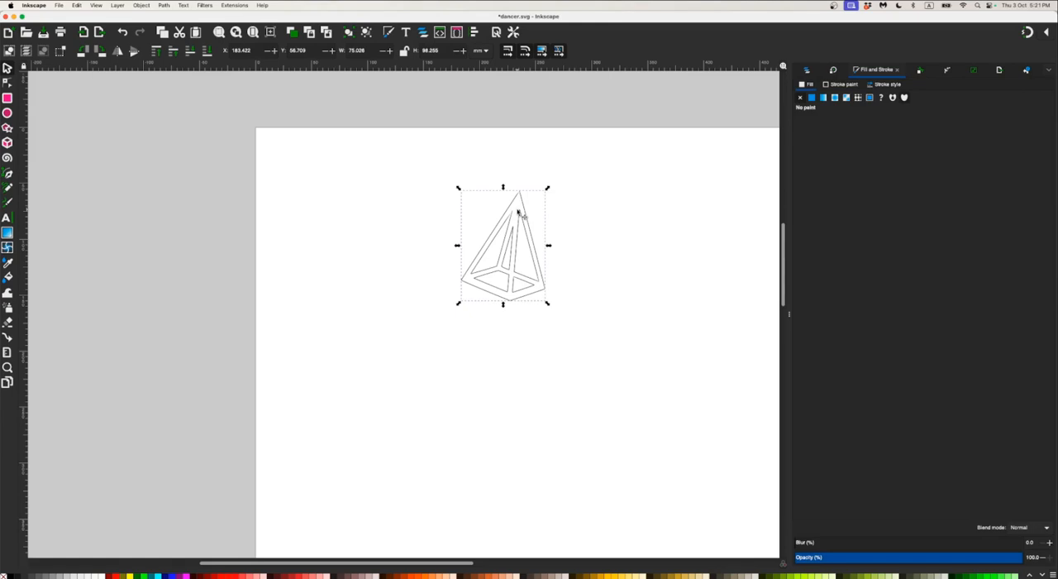
Examine the nodes of the pyramid's outline path up close with the Node tool
ctrl+scroll(519, 212, up, 3)
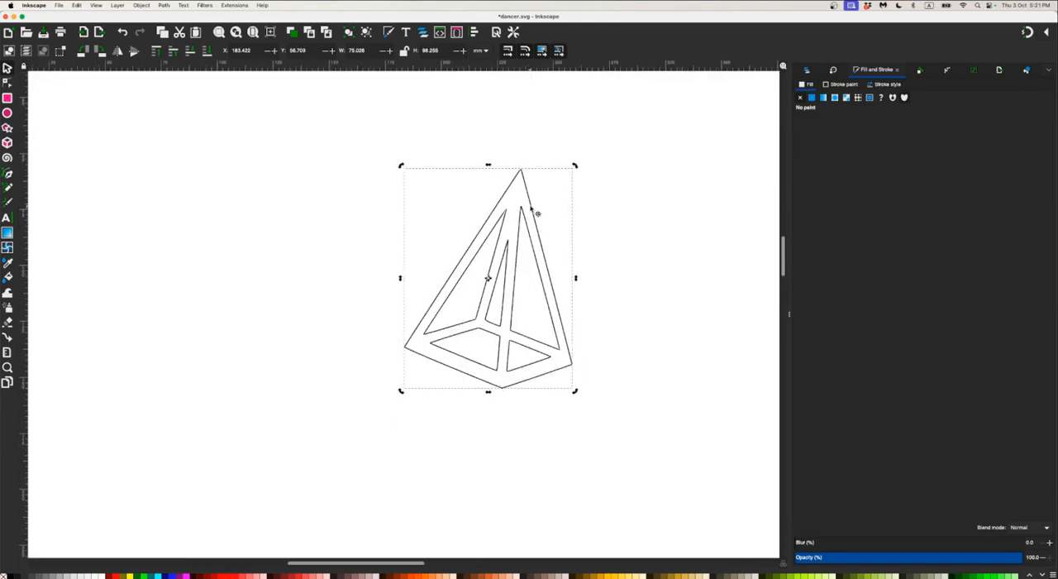
click(531, 207)
key(n)
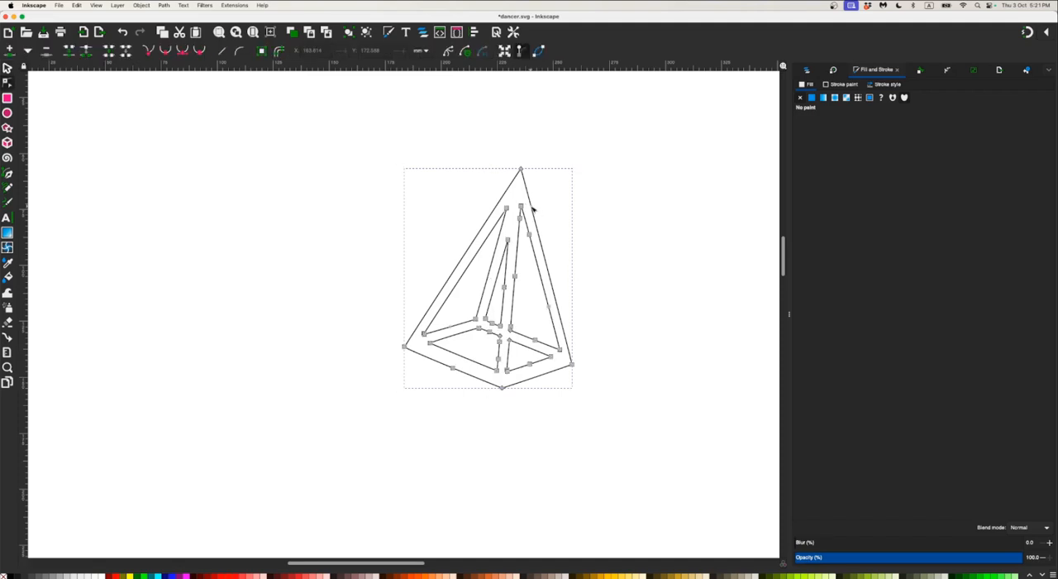
ctrl+scroll(529, 231, up, 1)
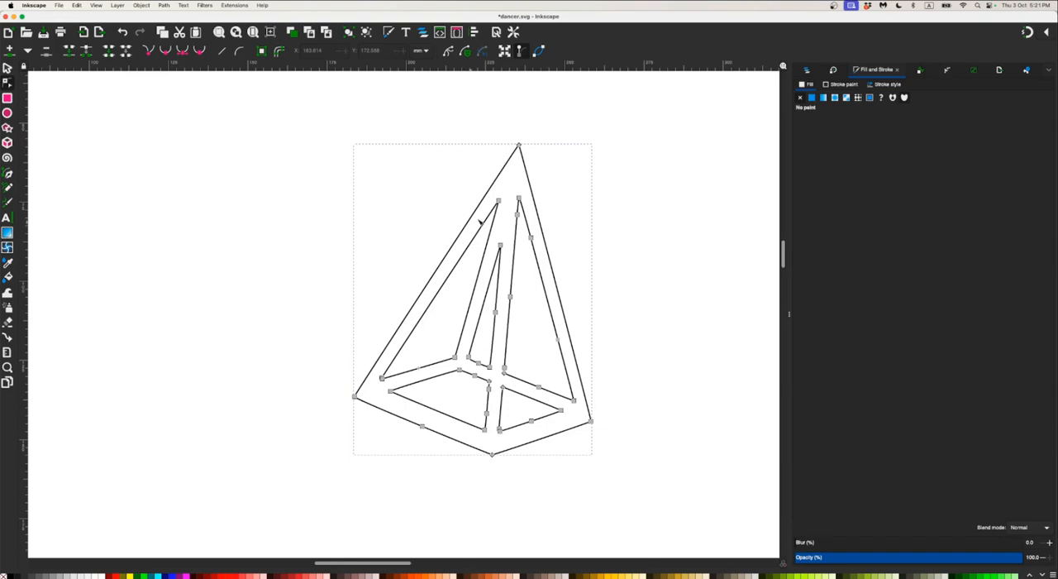
click(7, 68)
Switch to Finder and import hips.png from the untitled folder into the drawing, beside the pyramid outline
ctrl+scroll(398, 270, down, 5)
key(super+Tab)
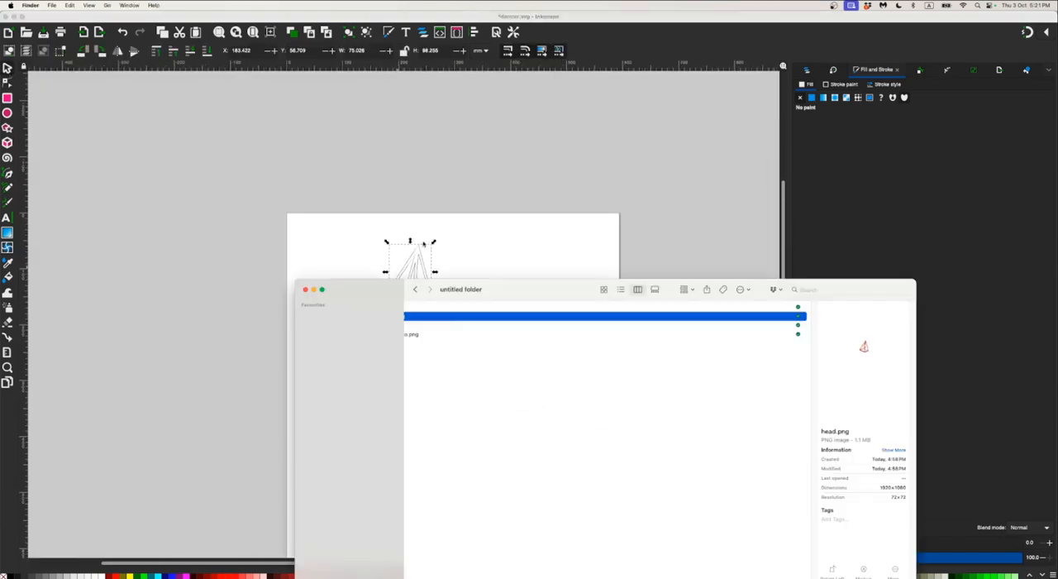
scroll(535, 332, left, 5)
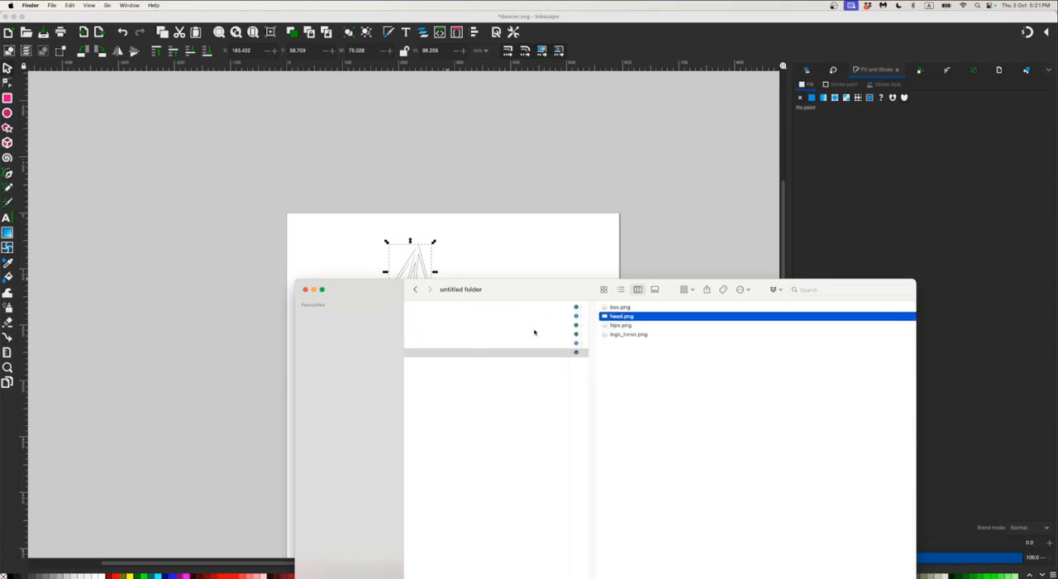
click(613, 326)
drag(550, 329, 550, 274)
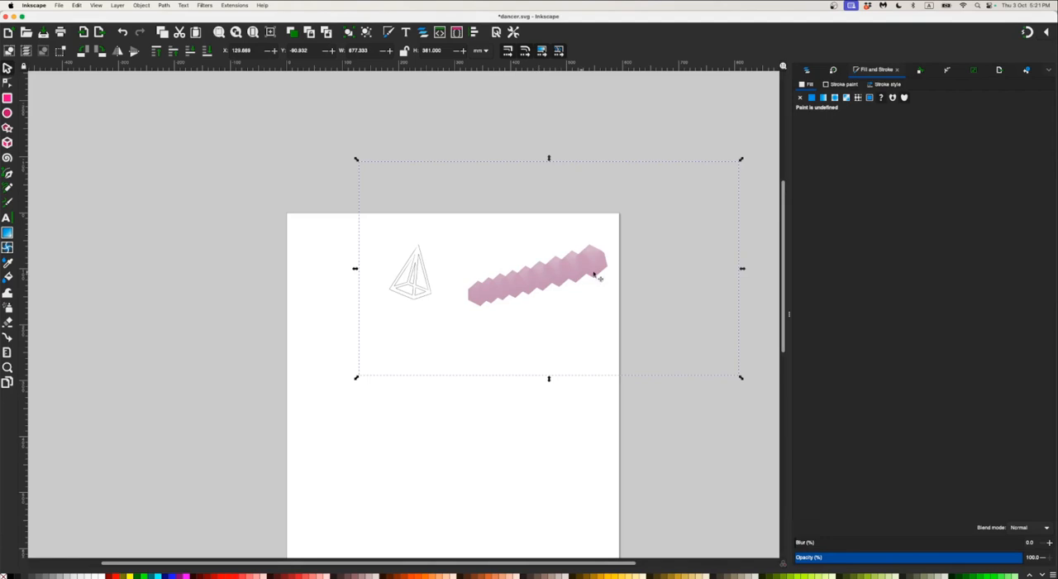
Trace the hips image as a bitmap using brightness cutoff with threshold 0.955
click(139, 5)
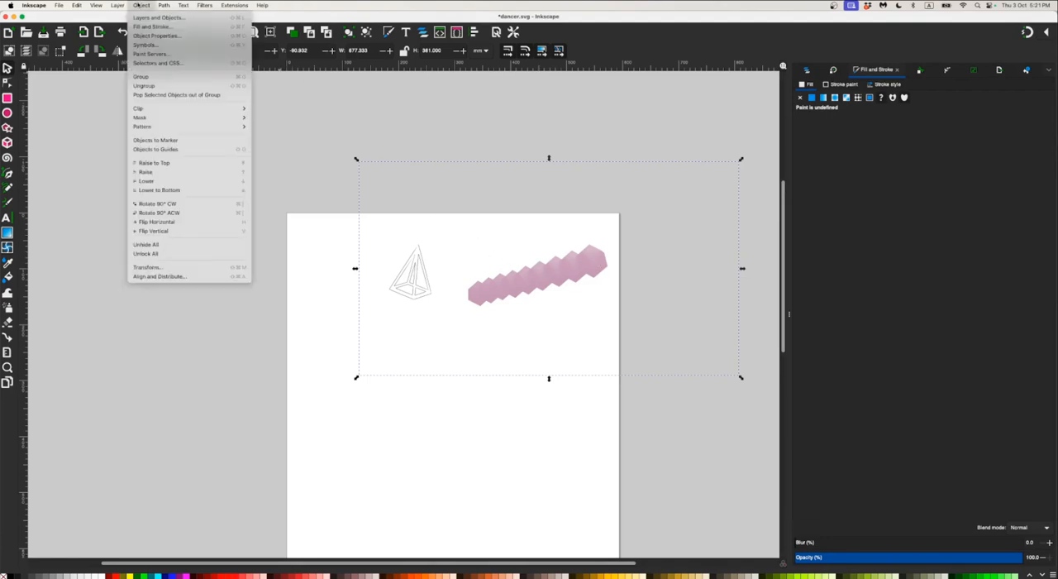
click(178, 36)
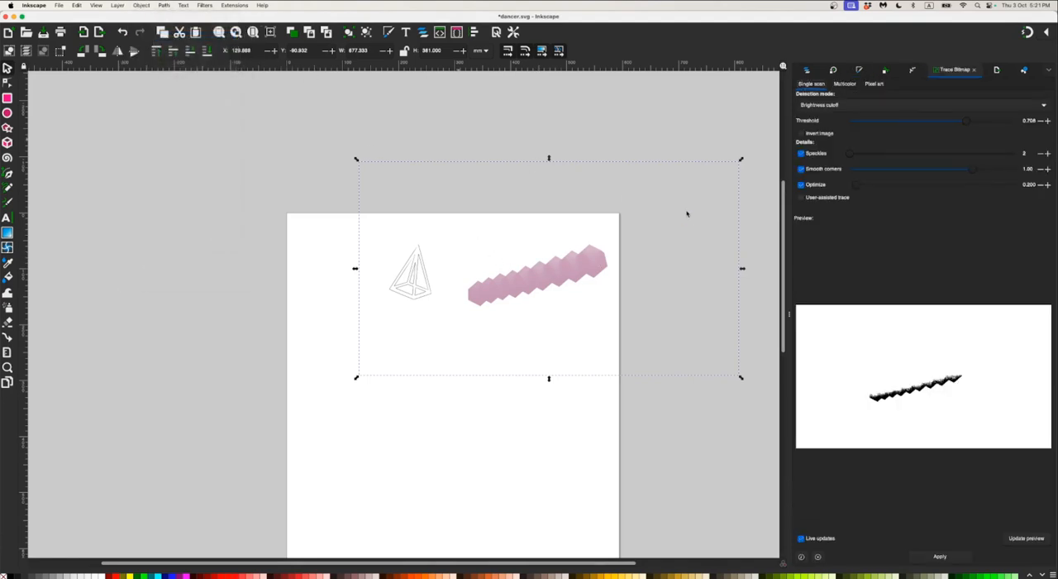
click(972, 124)
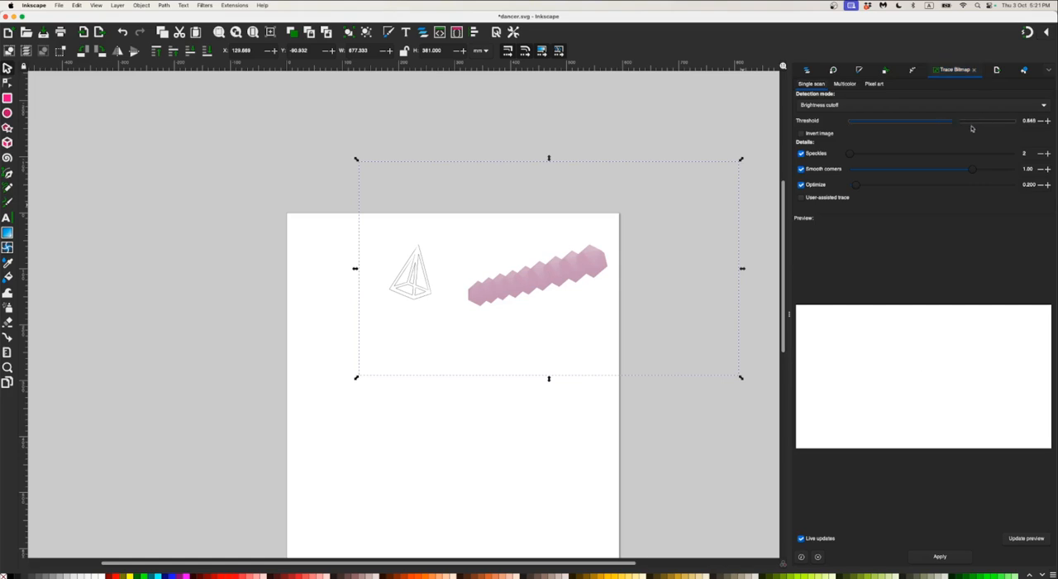
drag(973, 128, 1007, 129)
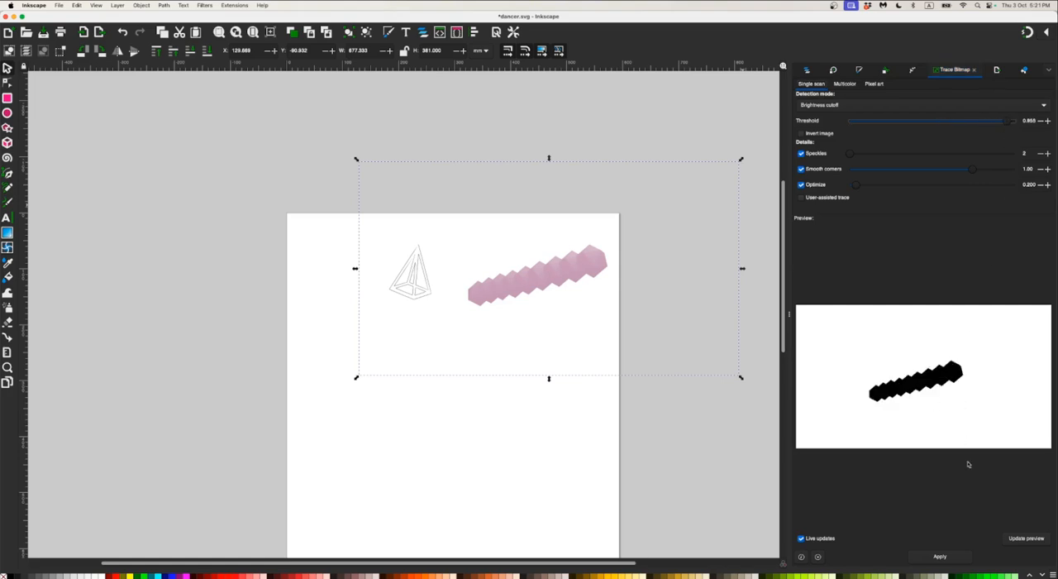
click(942, 557)
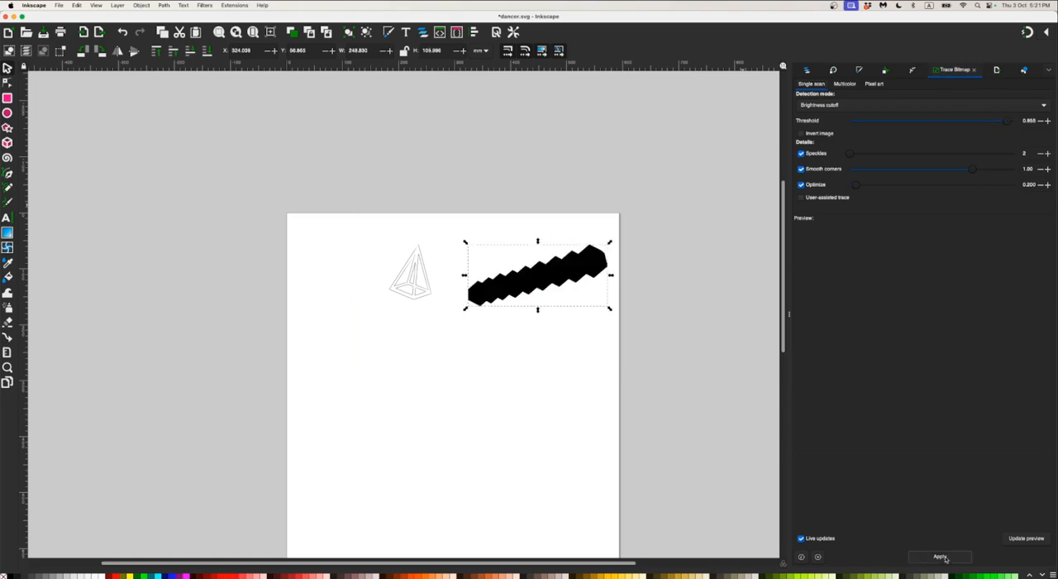
Move the black hips tracing down below the pyramid and delete the original pink image
drag(550, 284, 462, 377)
click(546, 276)
key(Delete)
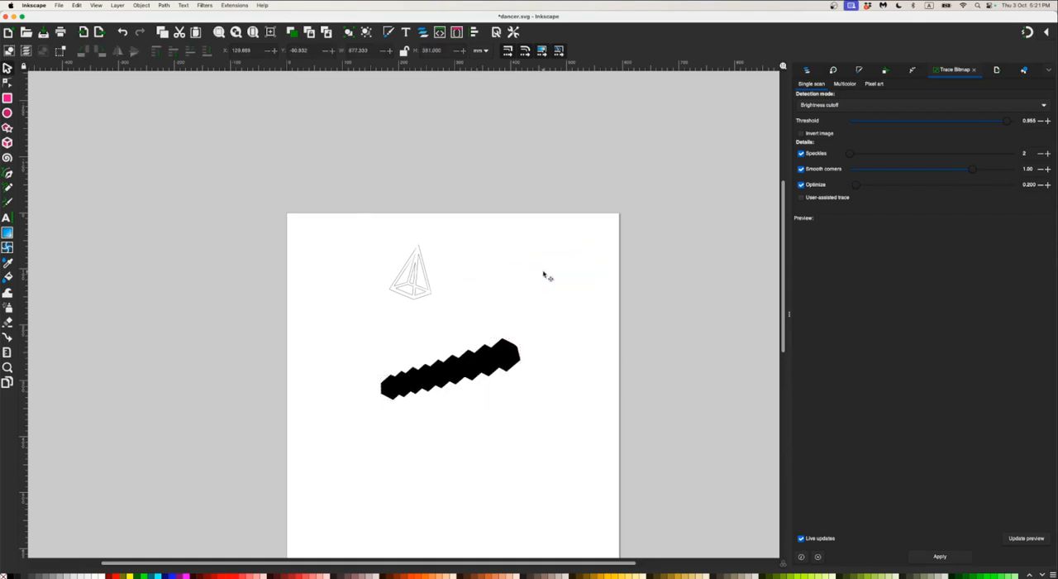
Give the traced hips shape a flat black stroke and remove its fill
click(490, 358)
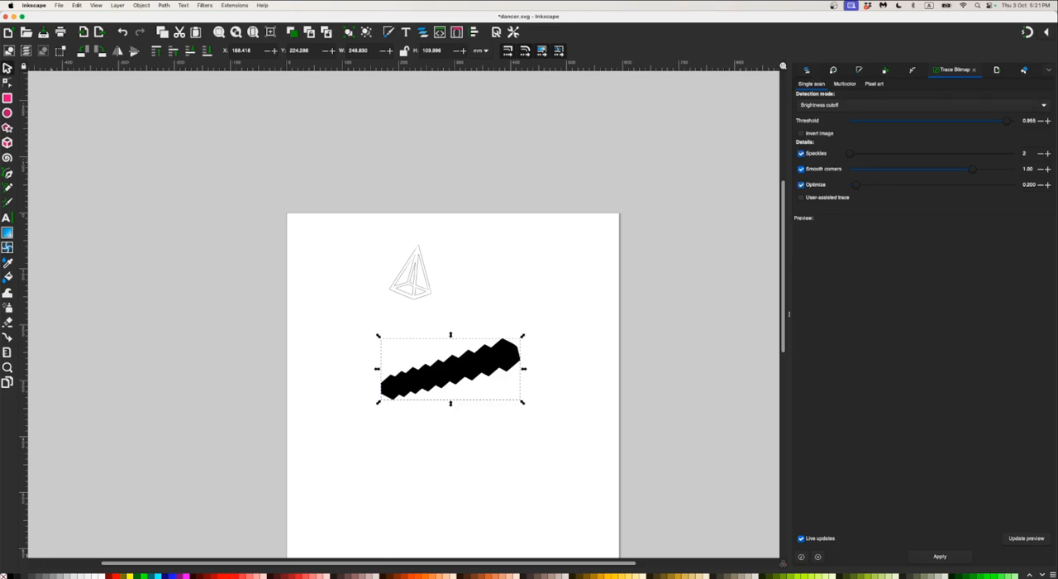
key(super+shift+f)
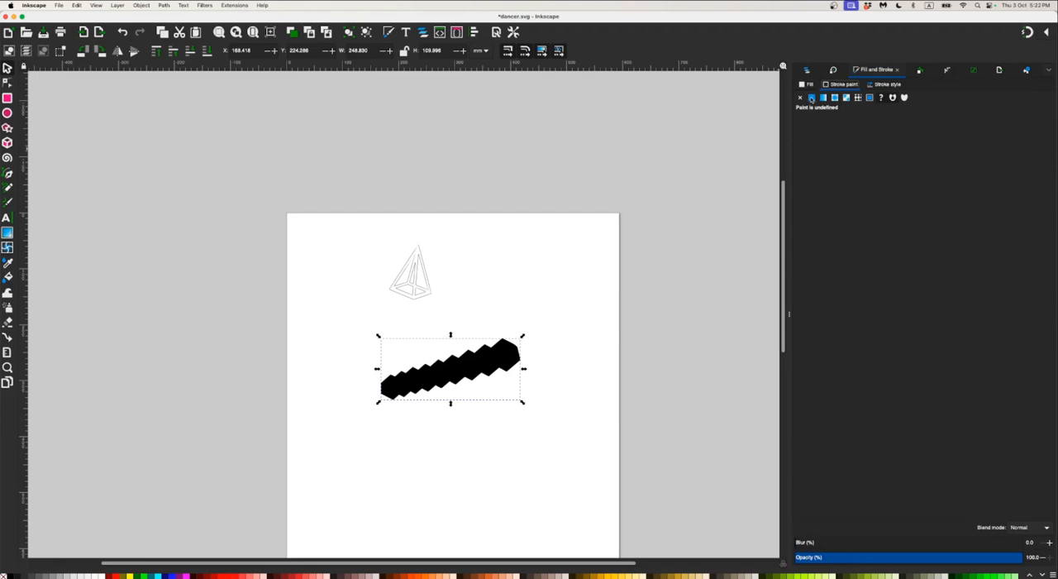
click(811, 98)
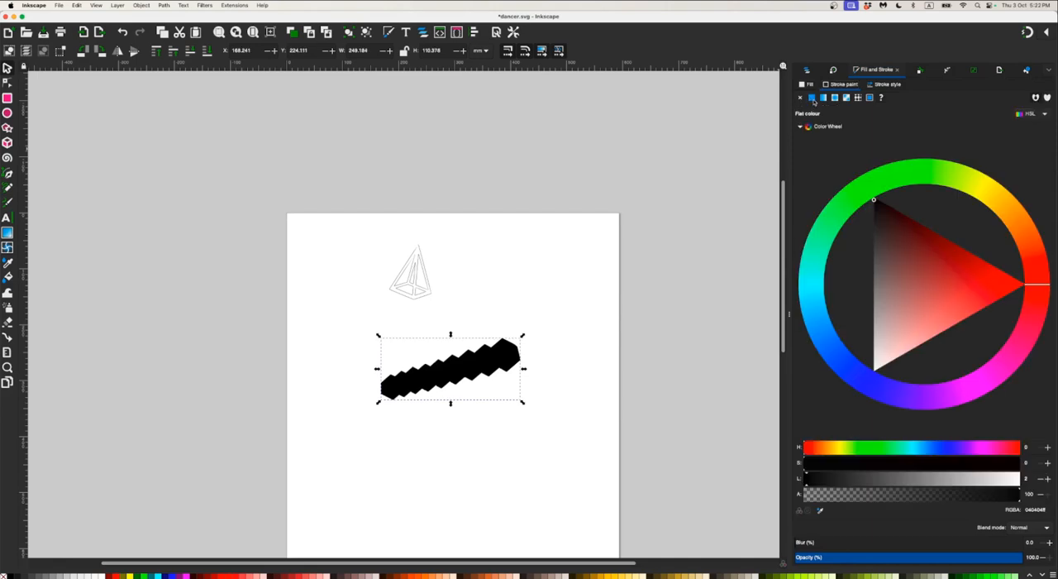
click(876, 200)
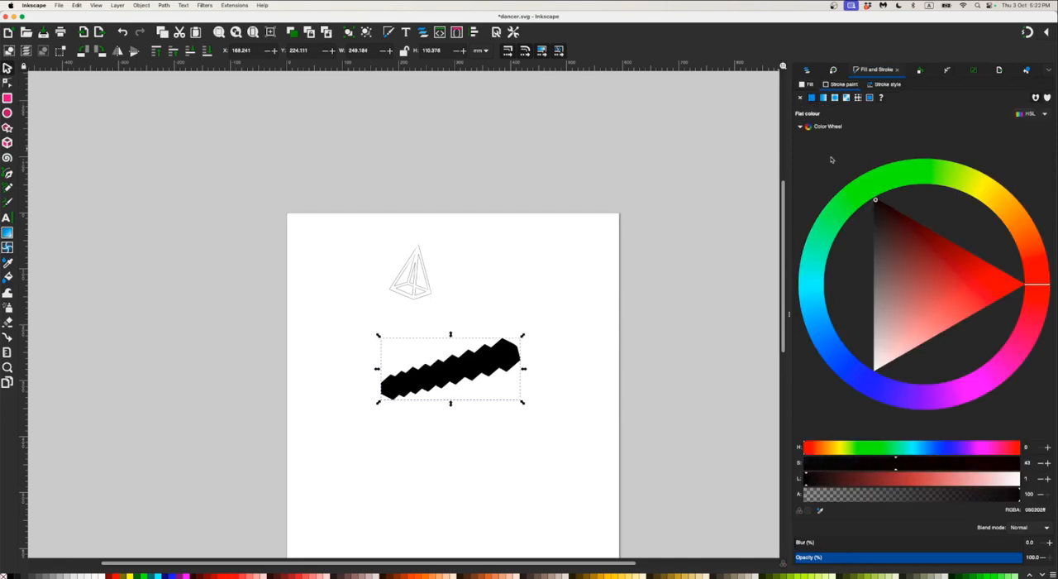
click(806, 84)
click(801, 98)
click(484, 361)
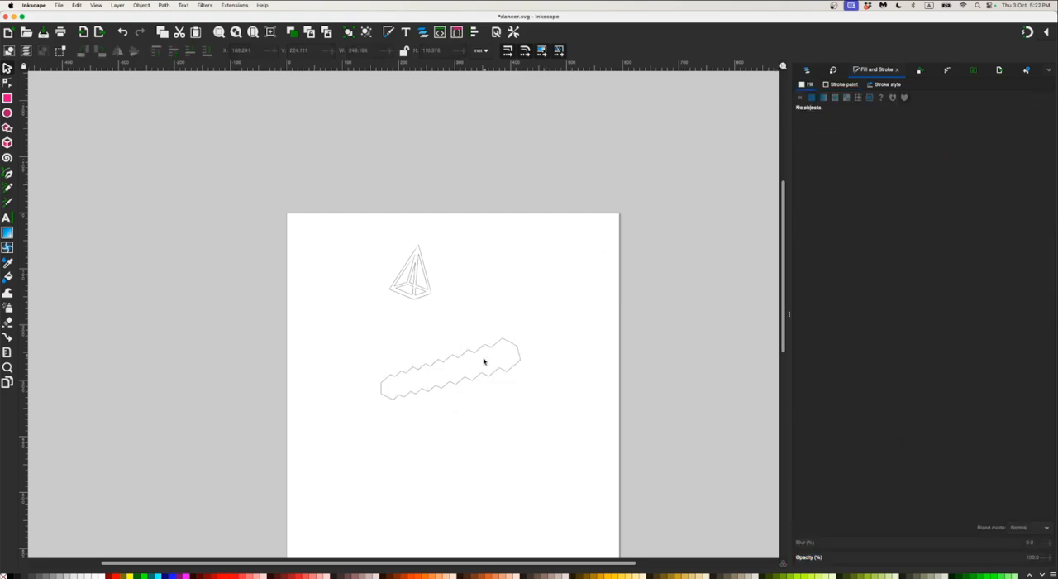
Move the hips outline up to sit just beneath the pyramid outline
click(484, 351)
drag(484, 351, 491, 296)
click(513, 263)
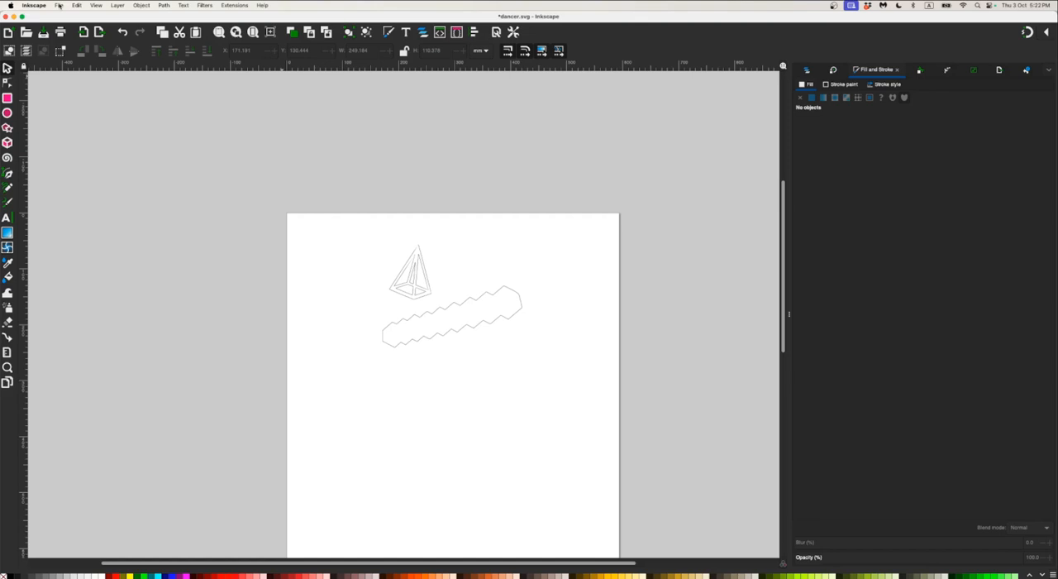
Begin saving the drawing as a new file in Desktop Cutting Plotter (AutoCAD DXF R14) format
click(58, 6)
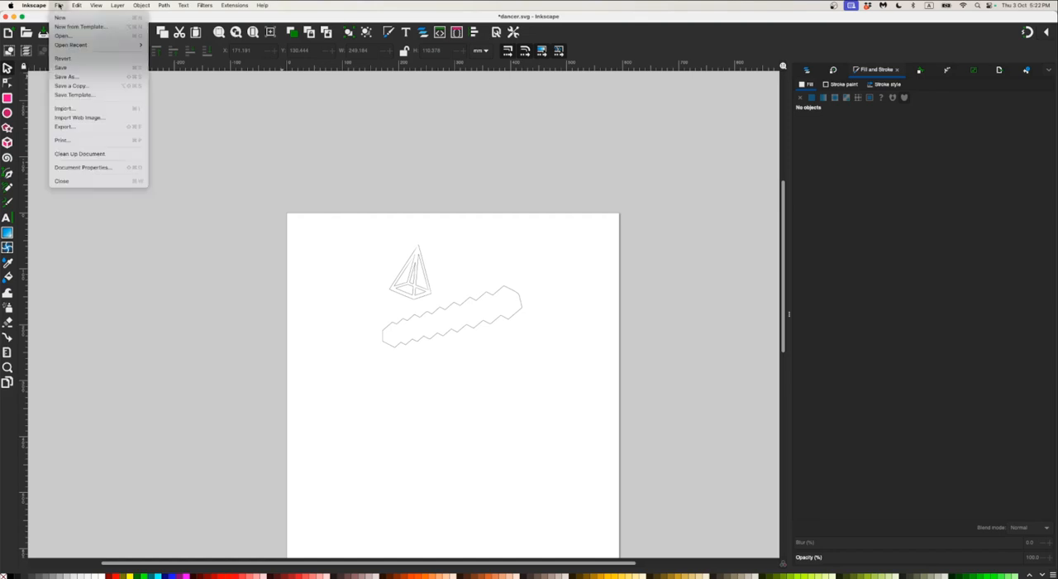
click(106, 83)
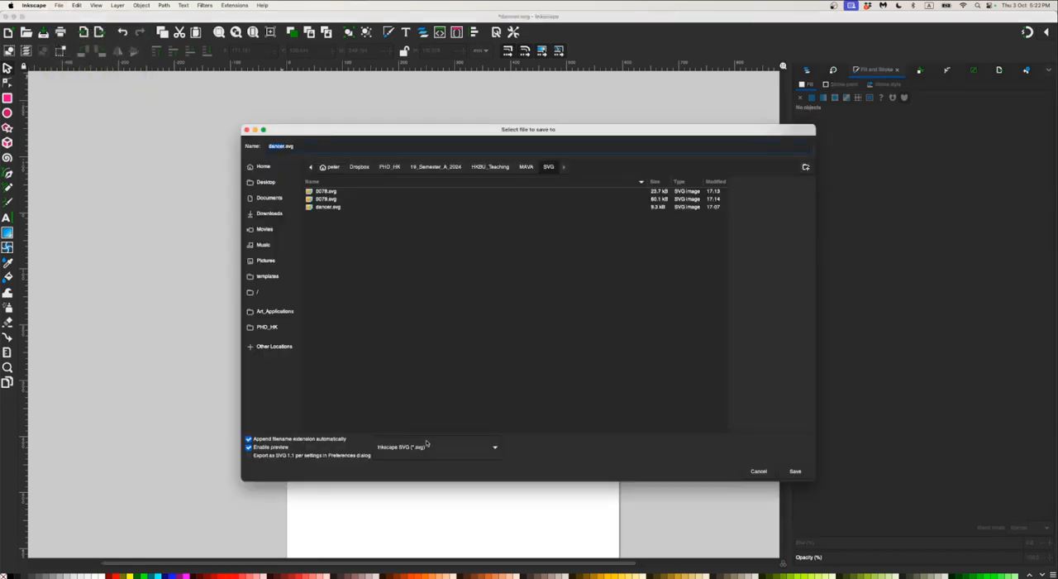
click(426, 447)
click(426, 447)
click(426, 447)
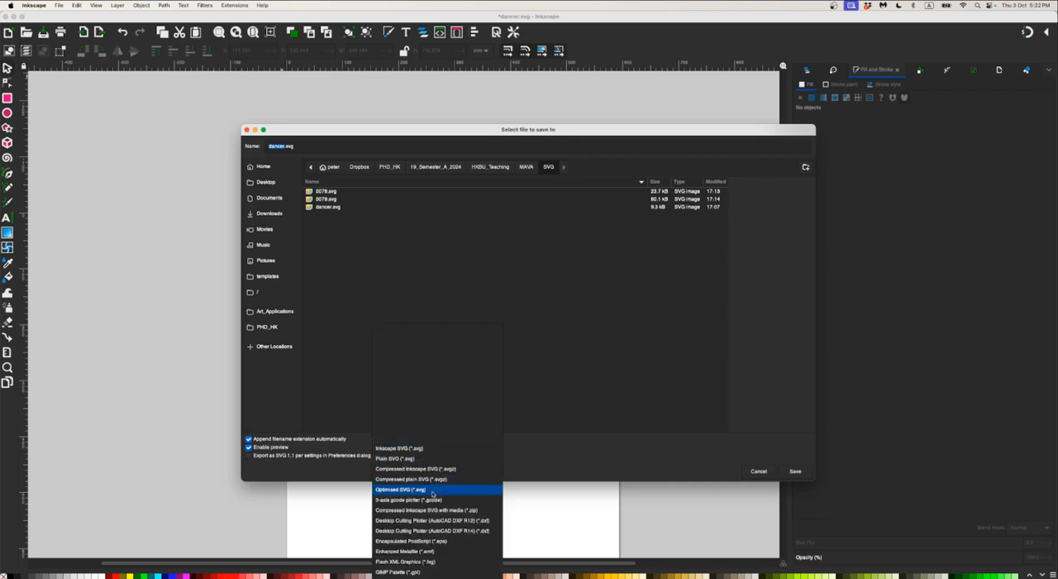
click(472, 536)
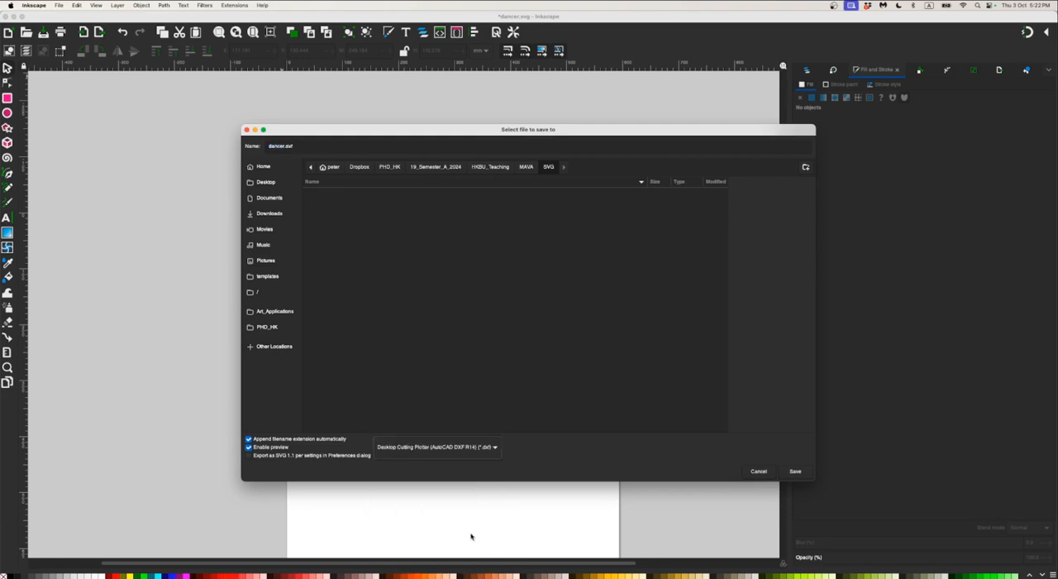
Save the drawing as dancer_2.dxf in the MAVA project's DXF folder, accepting the offered plotter export options
click(524, 169)
double_click(338, 191)
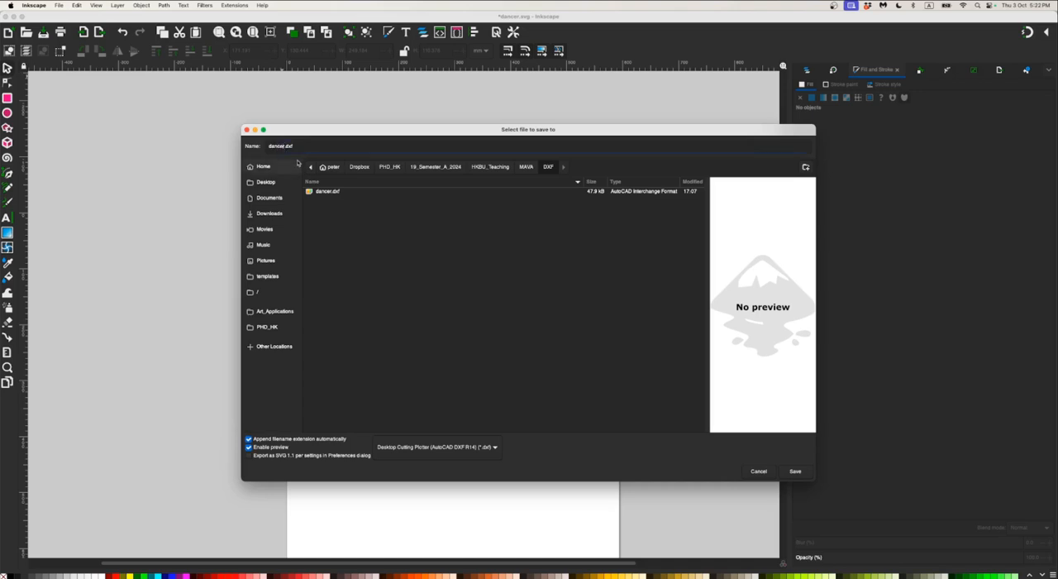
text(_2)
click(796, 471)
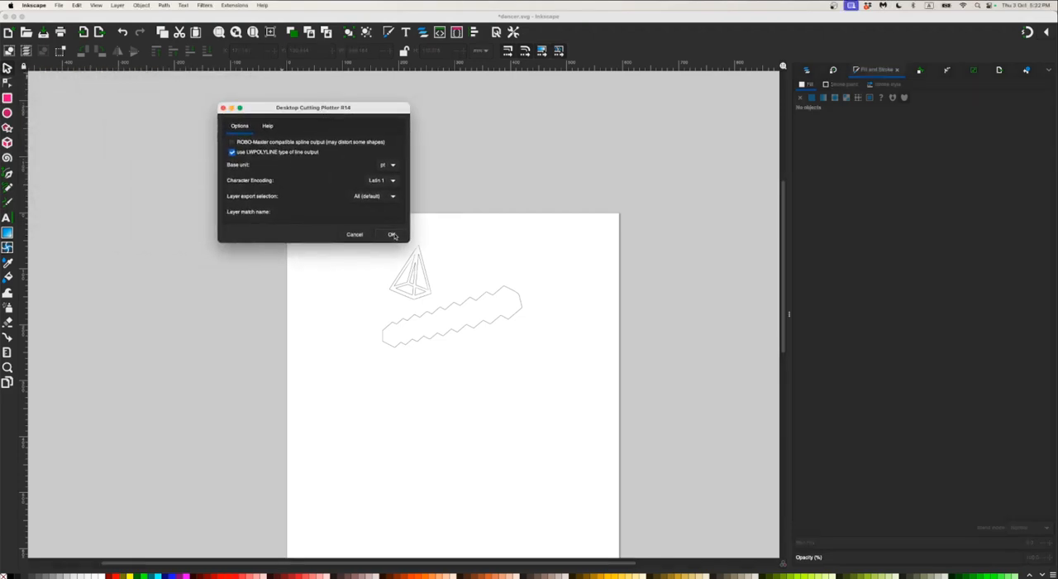
click(393, 235)
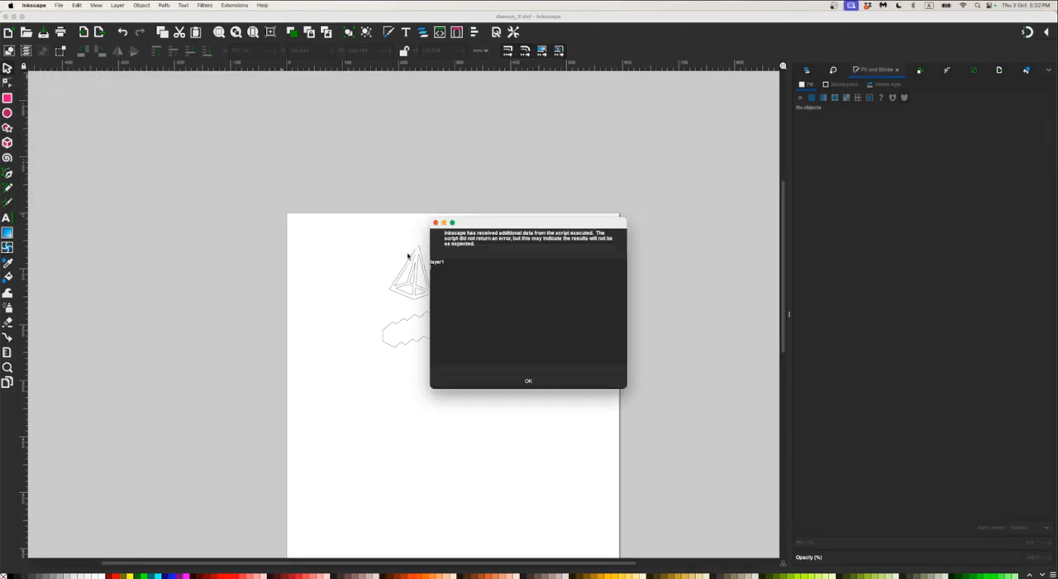
click(540, 382)
ctrl+scroll(411, 286, up, 5)
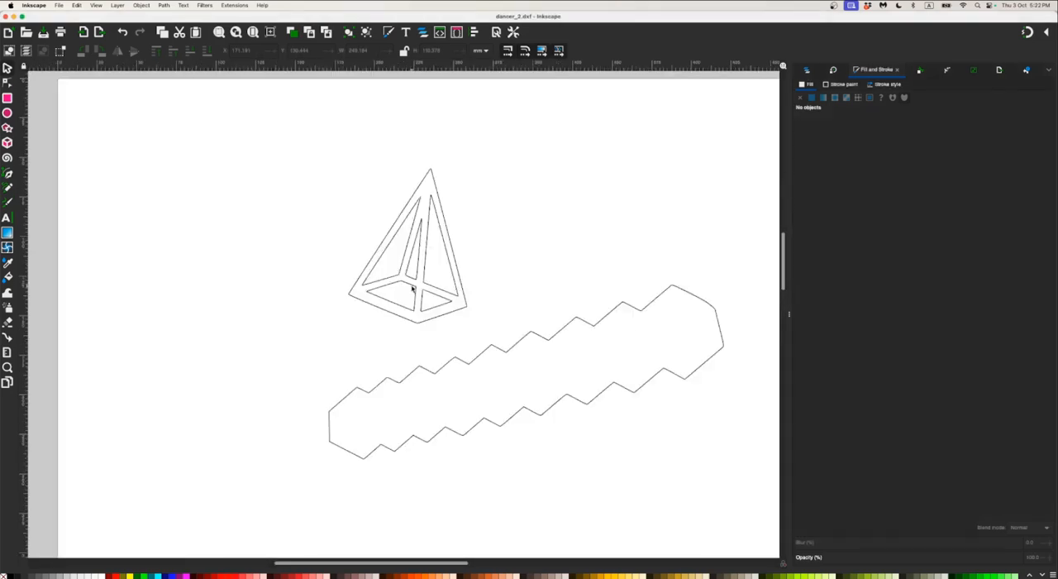
ctrl+scroll(412, 288, down, 3)
ctrl+scroll(411, 288, up, 2)
ctrl+scroll(412, 287, down, 1)
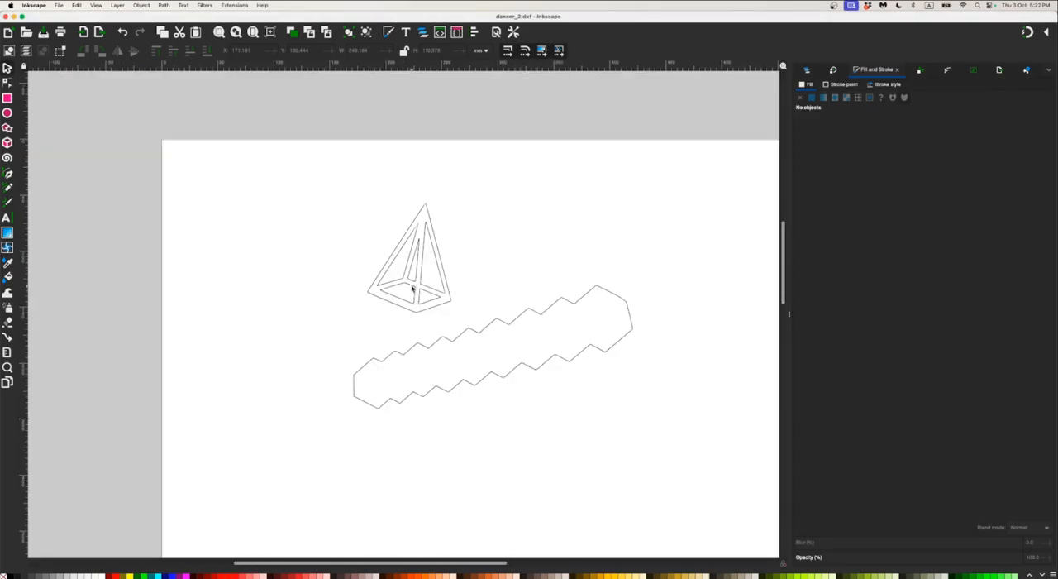
ctrl+scroll(412, 288, down, 1)
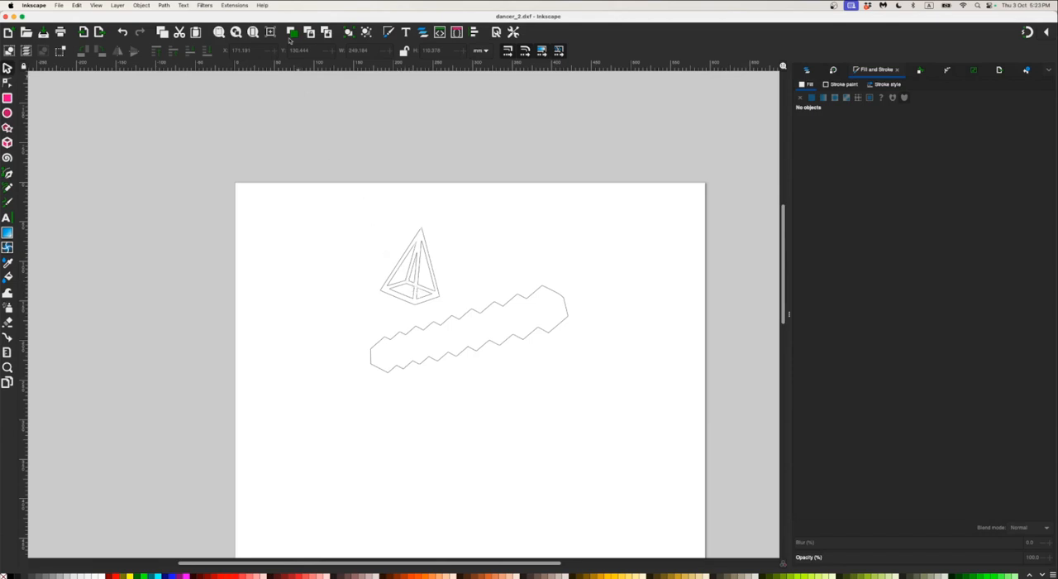
Switch to Blender with the mocap_1 scene showing the hips objects
drag(296, 17, 308, 93)
click(315, 60)
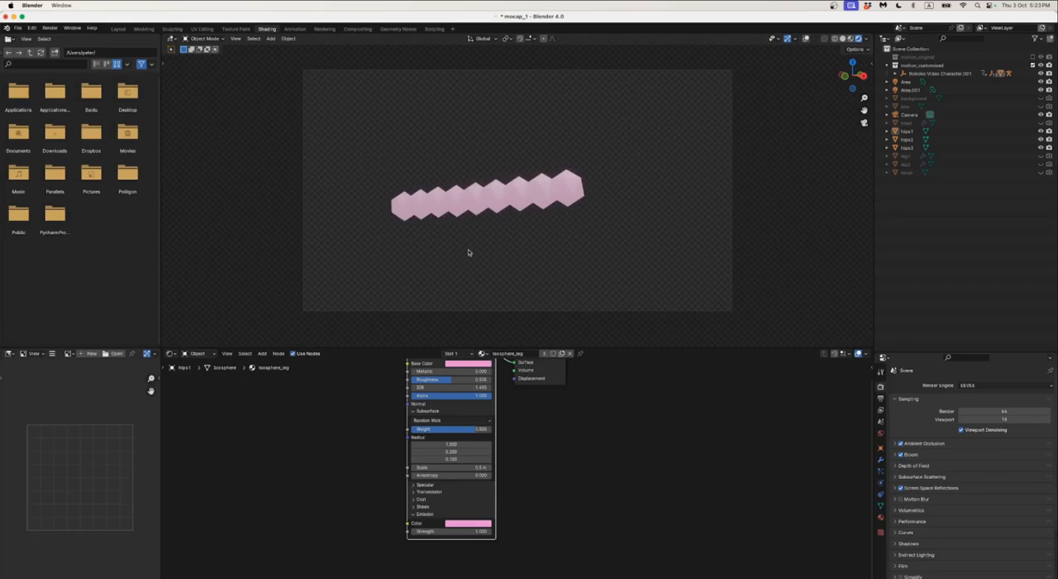